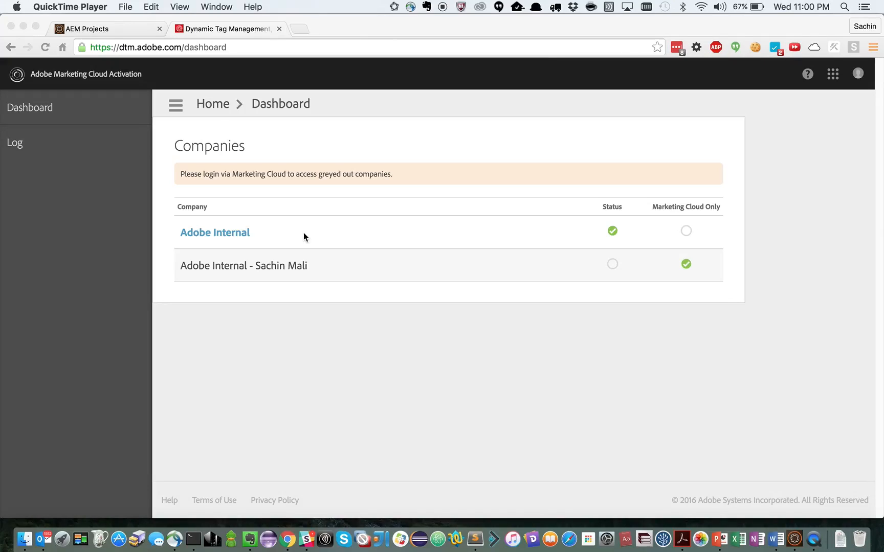
In the Adobe Internal company, start a new web property and name it SM-DTM-Demo.
left_click(303, 233)
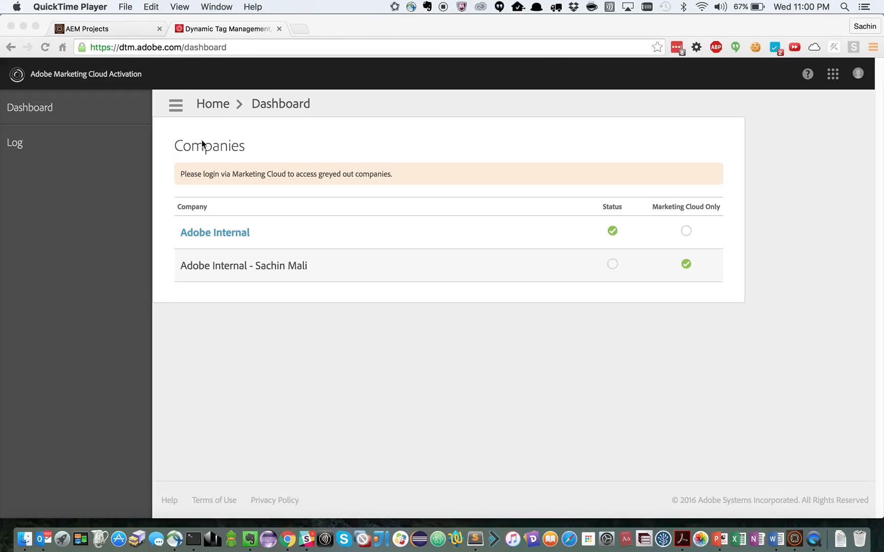
left_click(220, 236)
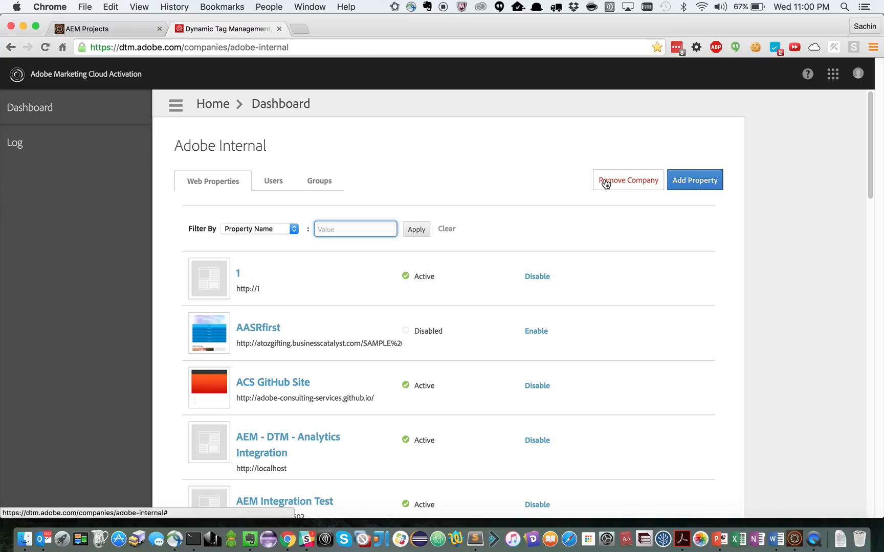
left_click(701, 186)
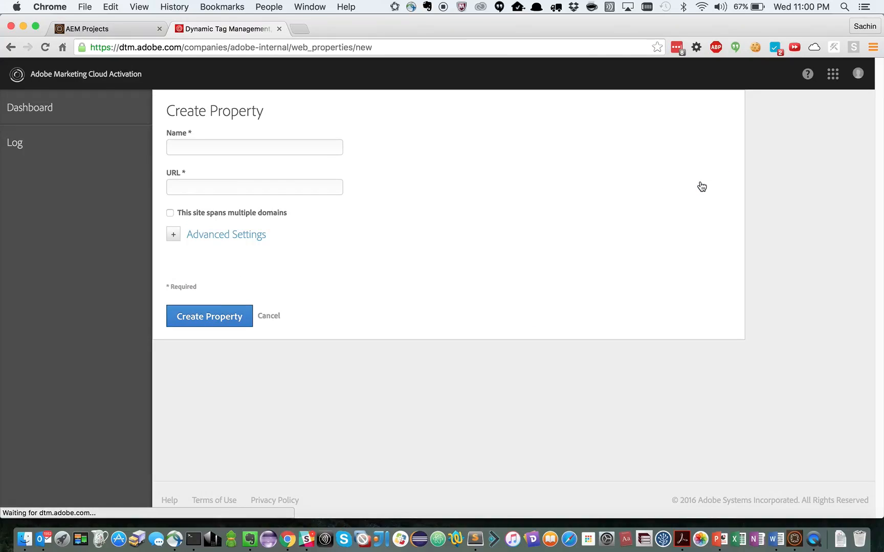
left_click(240, 151)
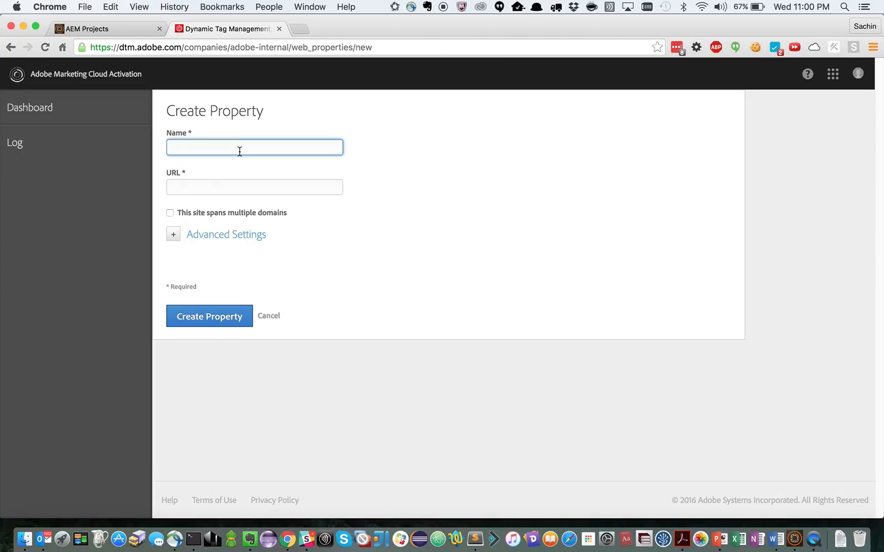
type("SM")
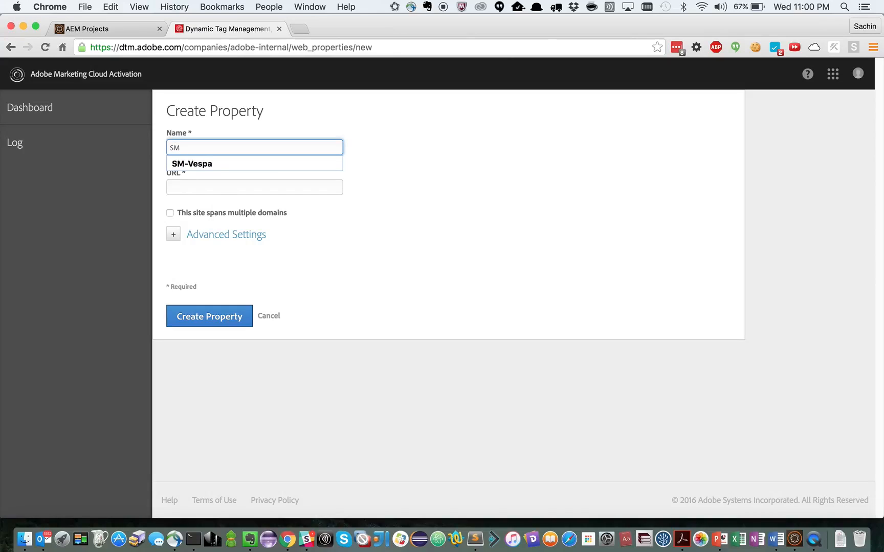
type("-DT")
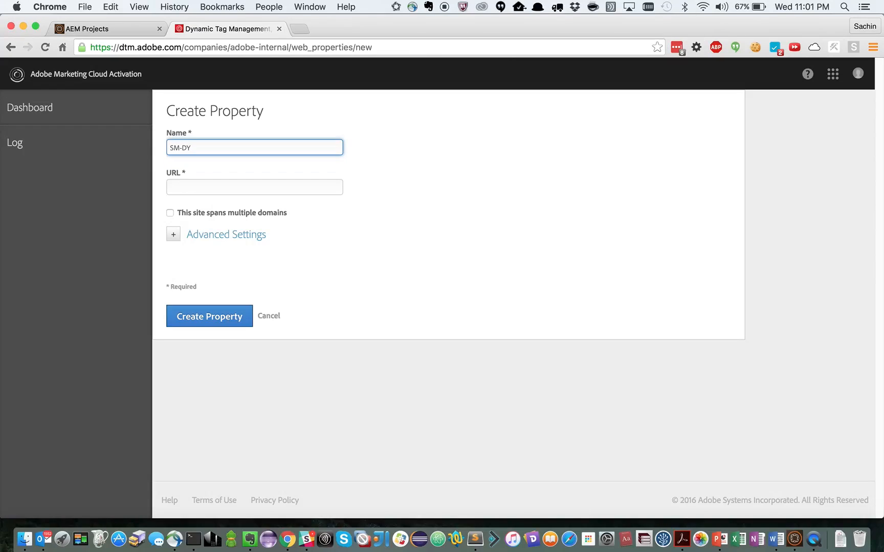
type("M")
key("BackSpace")
type("M-Demo")
key("Tab")
type("ht")
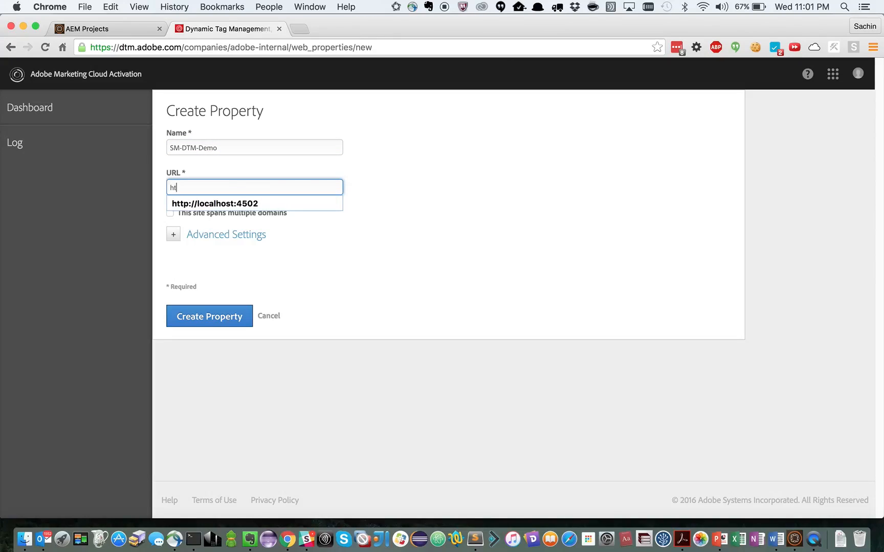
key("Down")
key("Return")
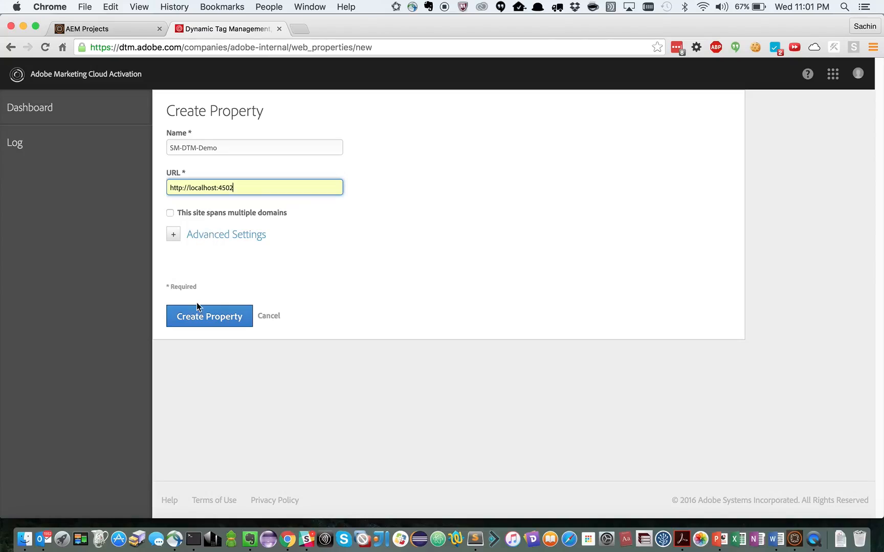
left_click(198, 319)
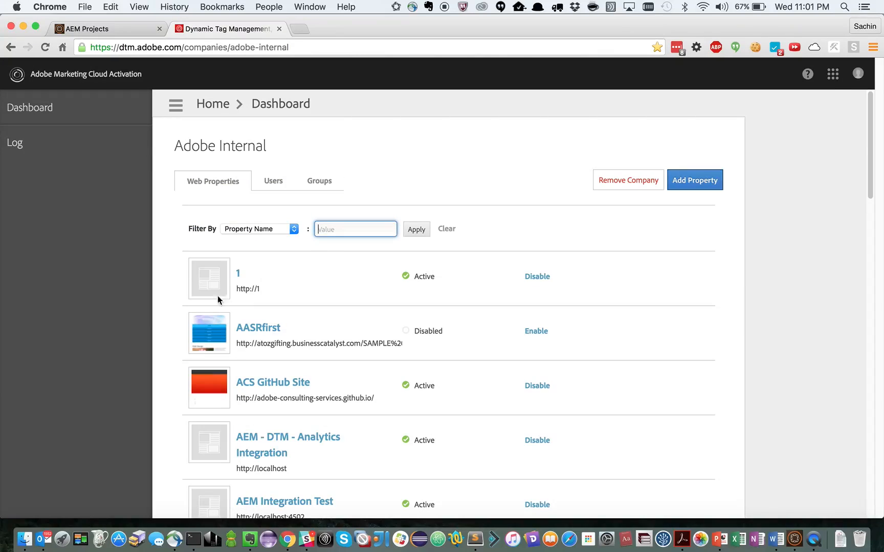
Filter the company's web properties by the name SM-DTM and open the SM-DTM-Demo property.
type("SM")
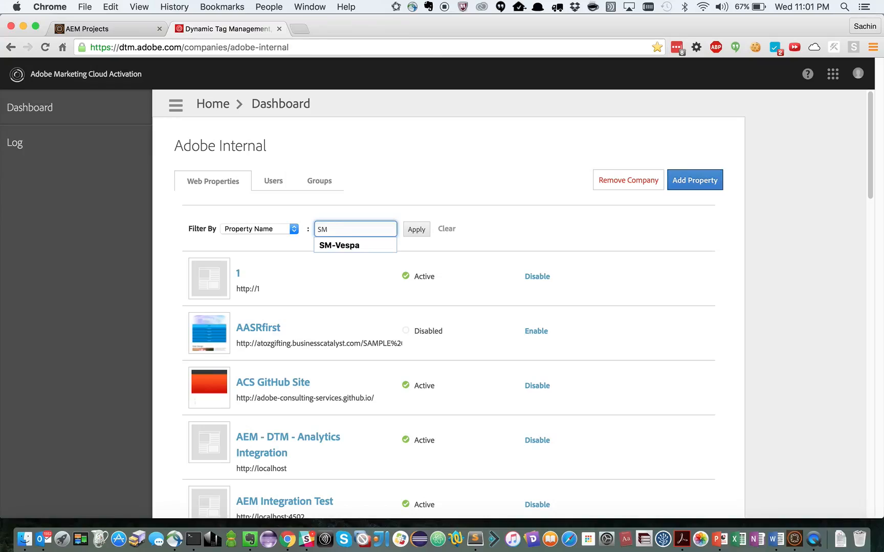
type("-DTM")
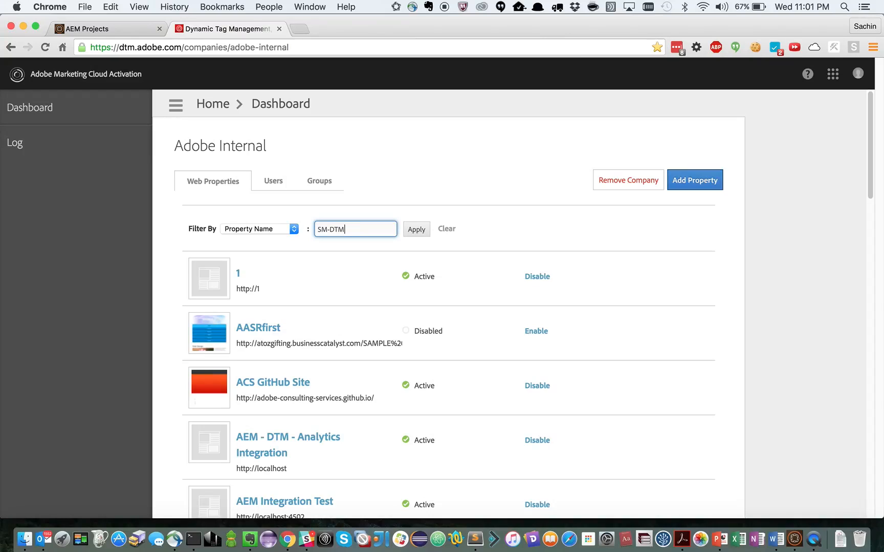
left_click(416, 230)
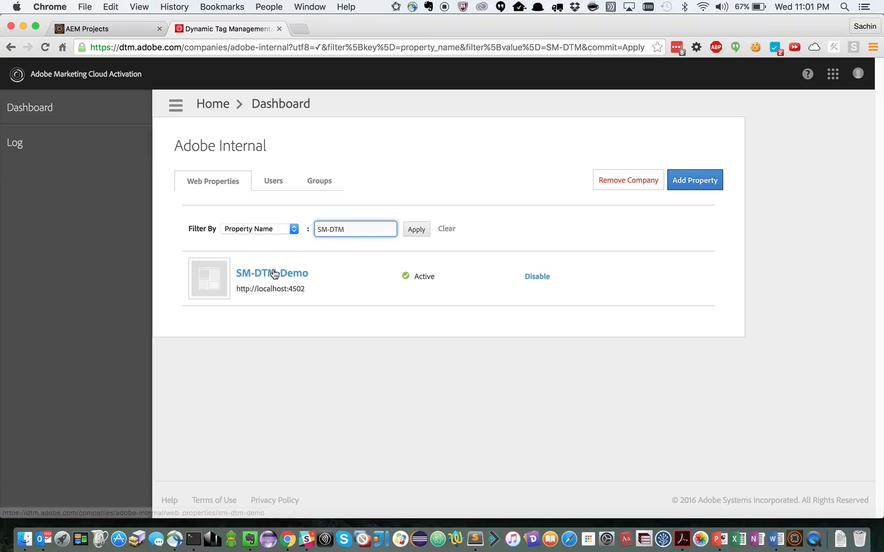
left_click(271, 275)
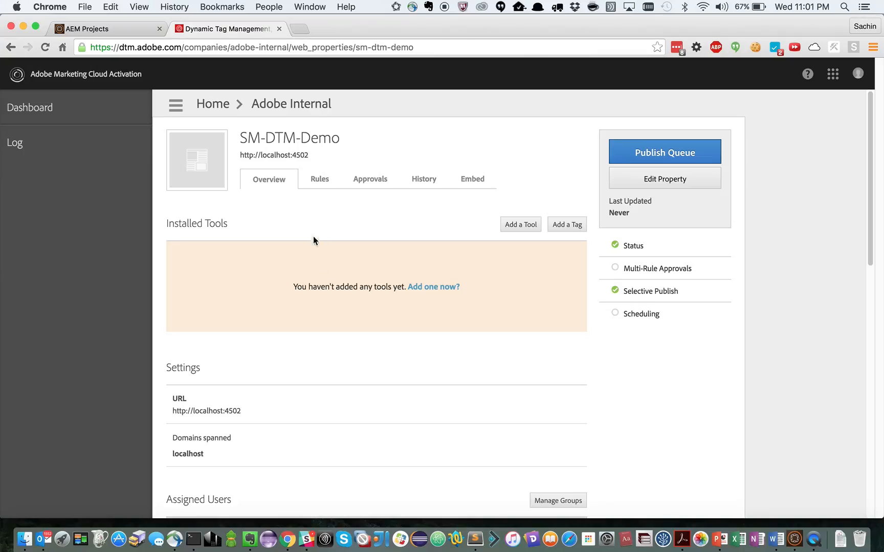
Look through the SM-DTM-Demo property's overview, including its settings and assigned users, and view its rules.
scroll(307, 255, "down", 5)
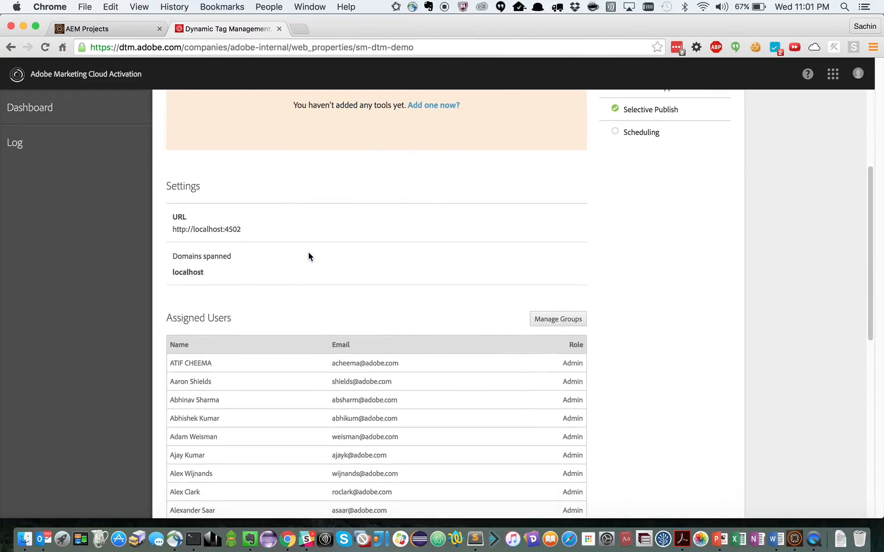
scroll(308, 256, "up", 5)
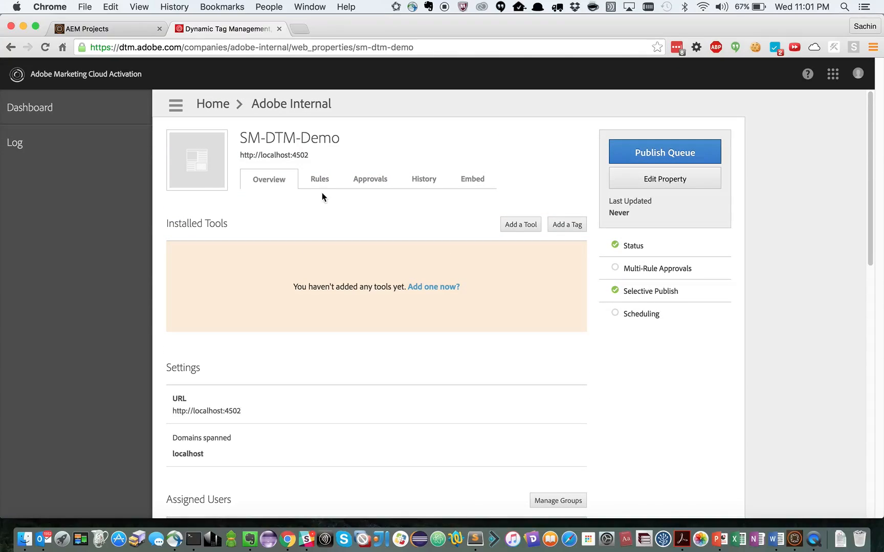
left_click(324, 180)
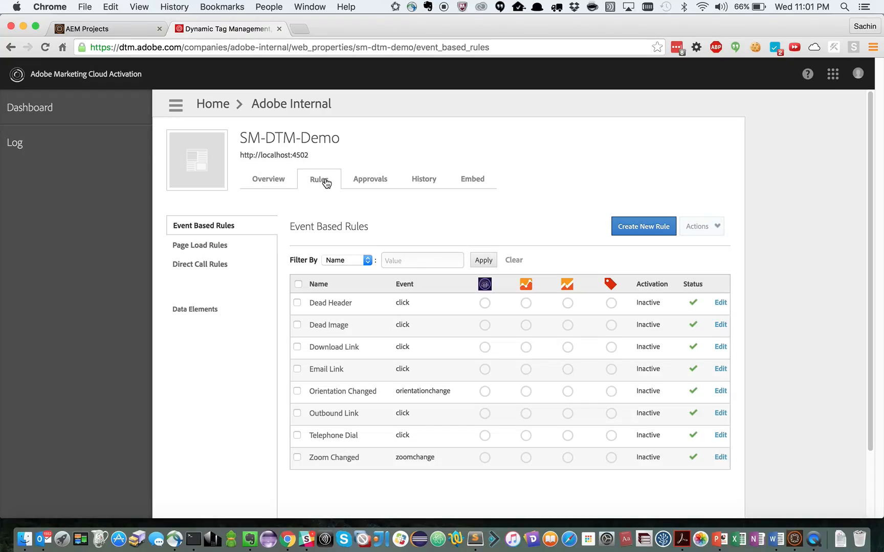
Examine the property's Akamai embed settings, expanding both the header code and footer code sections.
left_click(475, 181)
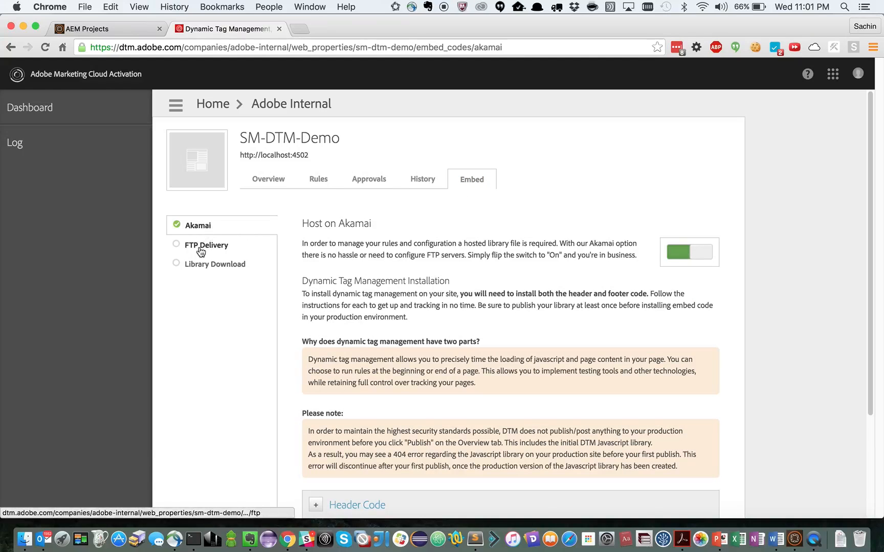
scroll(205, 245, "down", 5)
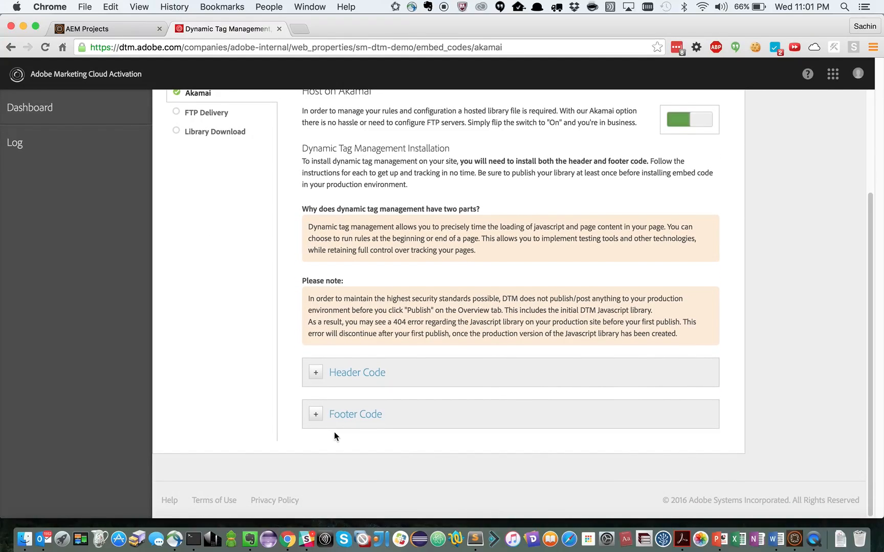
left_click(315, 373)
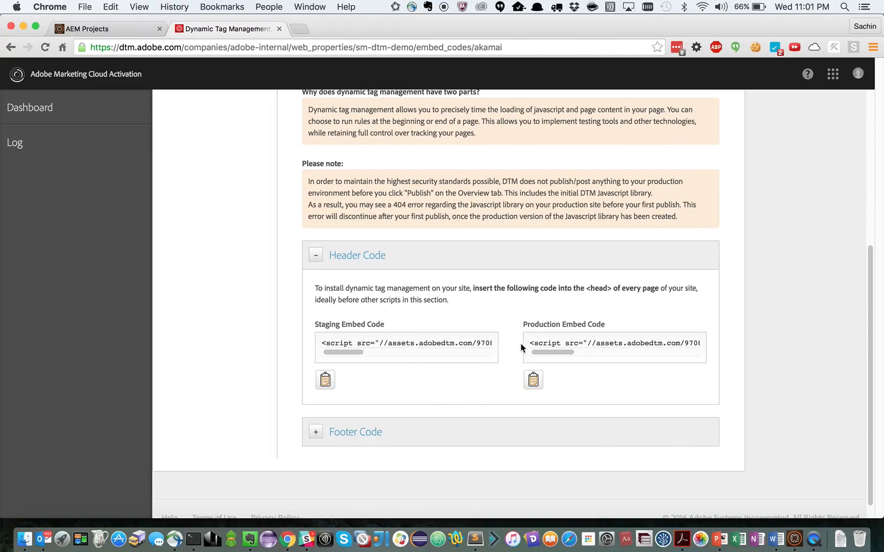
left_click(315, 432)
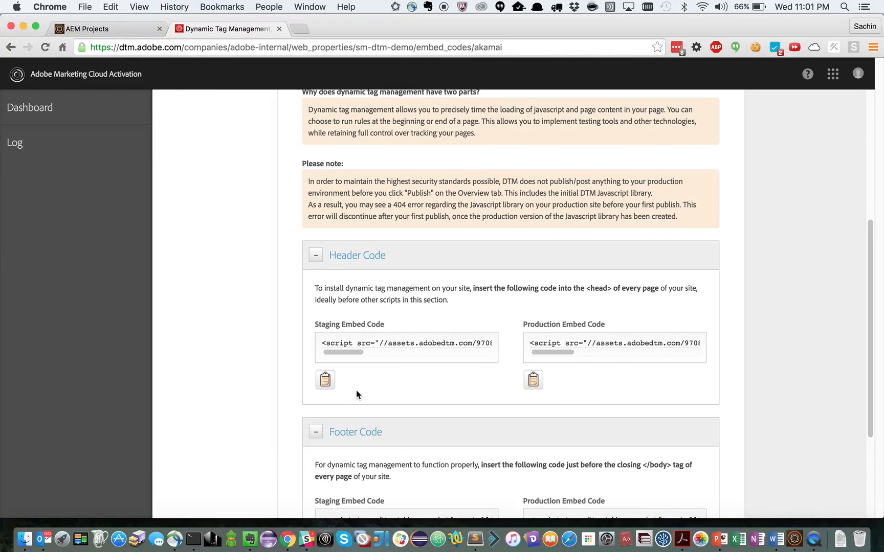
scroll(361, 393, "up", 10)
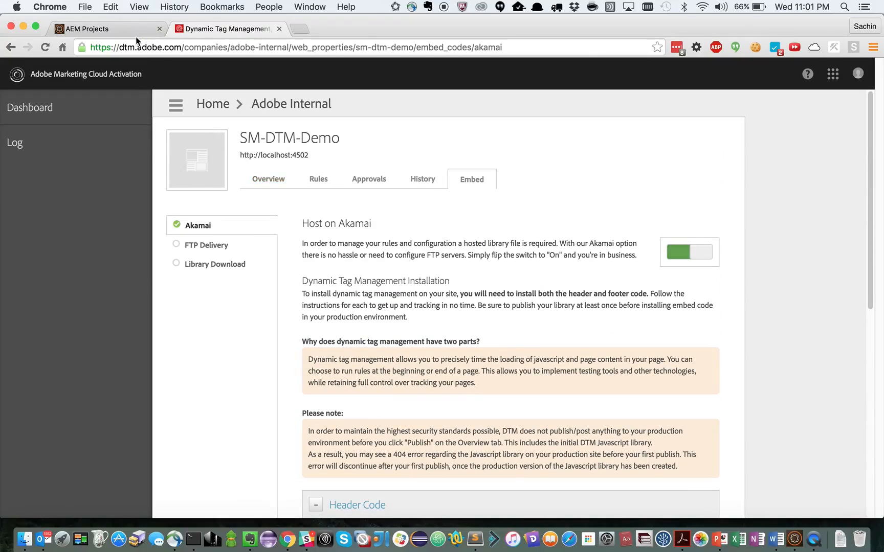
Switch to Adobe Experience Manager and open the Cloud Services page within the cloud operations tools.
left_click(105, 32)
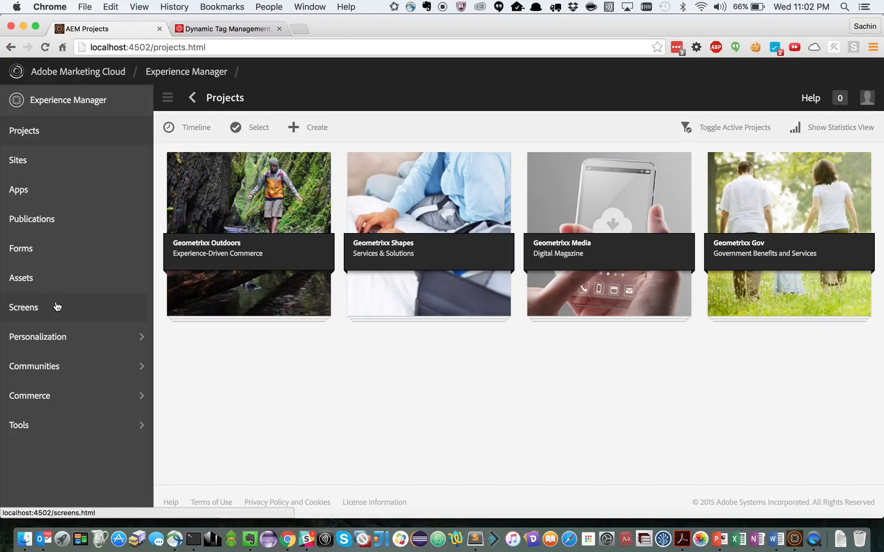
left_click(38, 427)
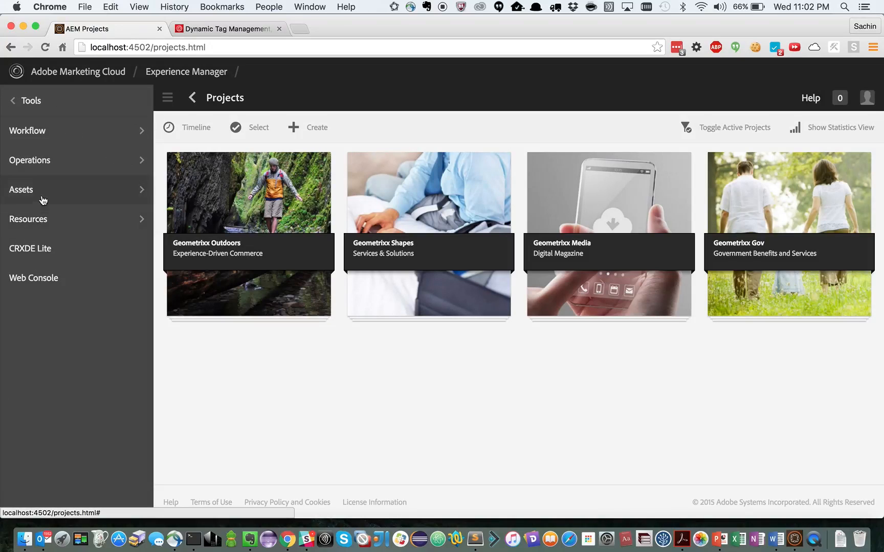
left_click(42, 164)
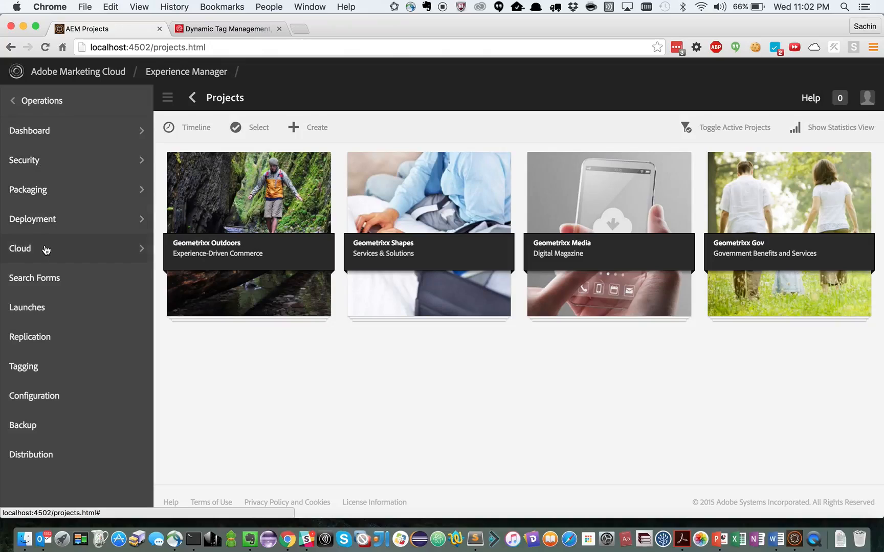
left_click(44, 249)
left_click(42, 142)
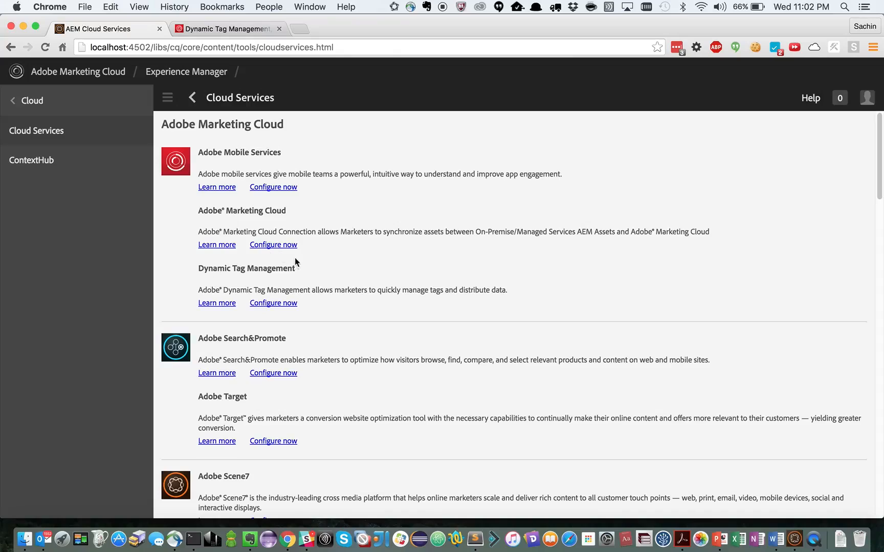
Create a Dynamic Tag Management cloud service configuration titled Demo-DTM-Config.
left_click(262, 304)
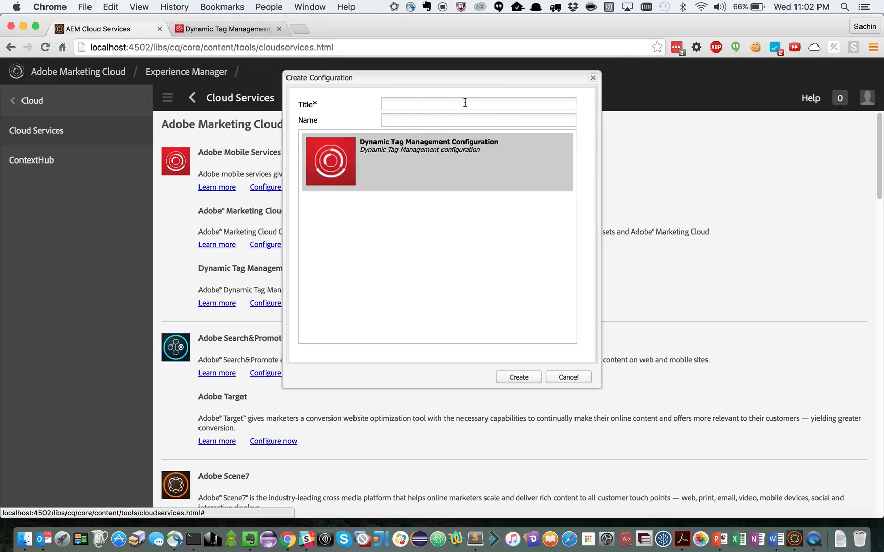
left_click(418, 107)
type("Demp")
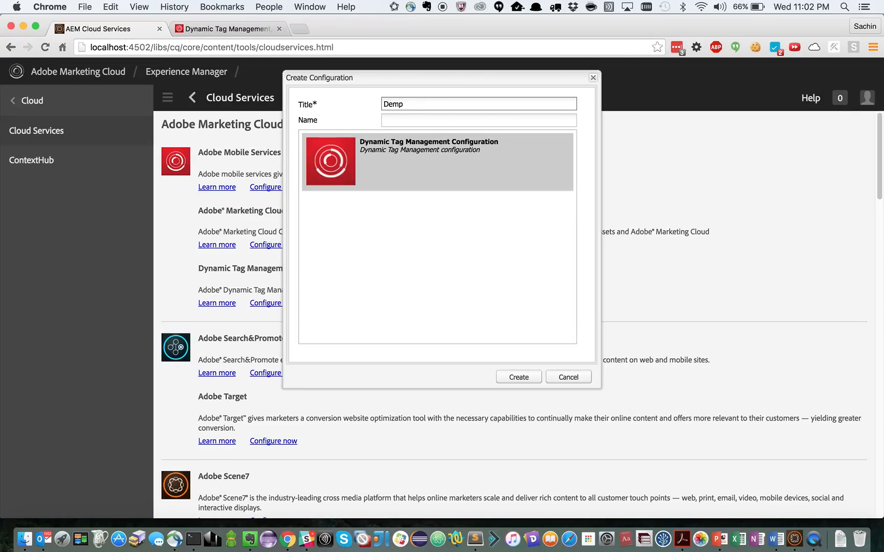
key("BackSpace")
type("o-DTM-Config")
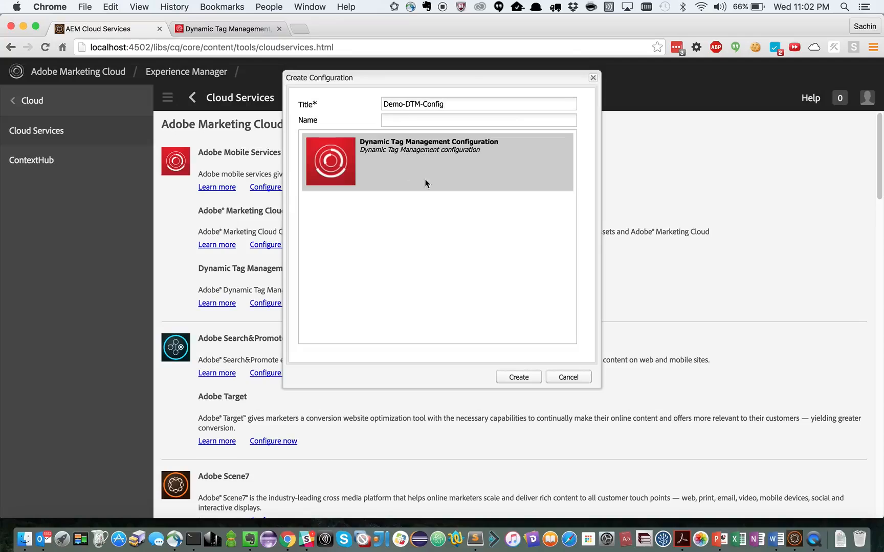
left_click(517, 378)
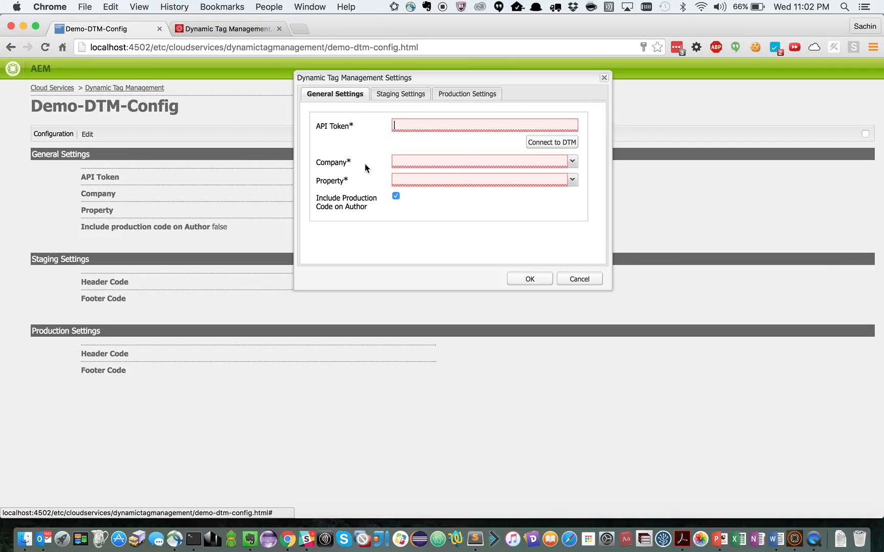
Switch to Dynamic Tag Management, open the DTM account settings and copy the account's API token.
left_click(194, 28)
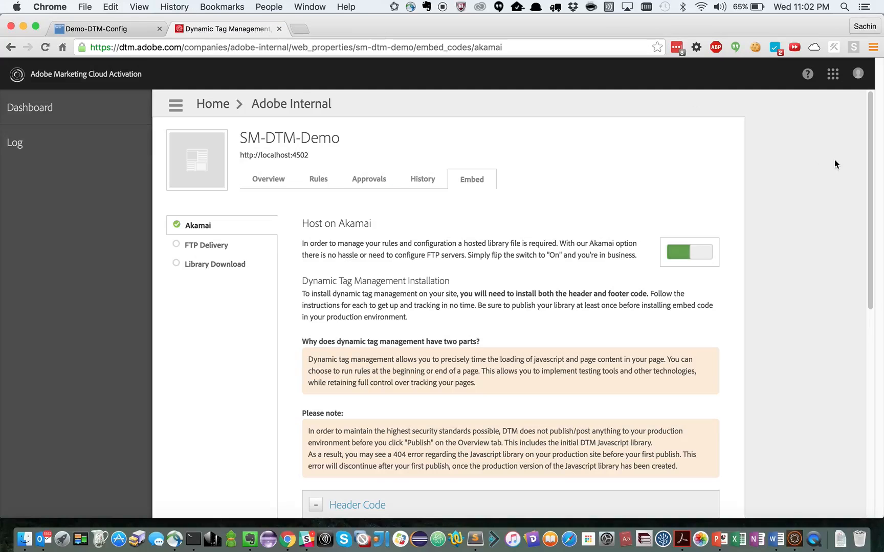
left_click(859, 74)
left_click(780, 173)
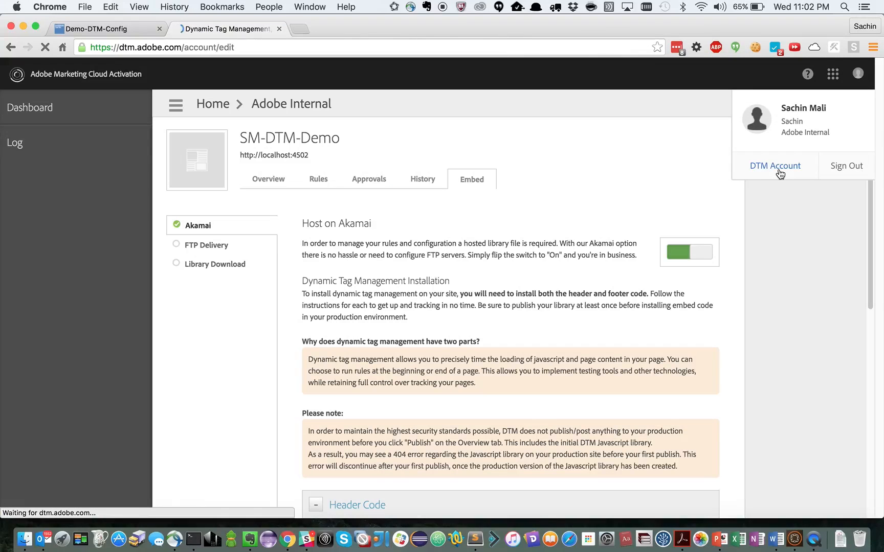
scroll(244, 414, "down", 5)
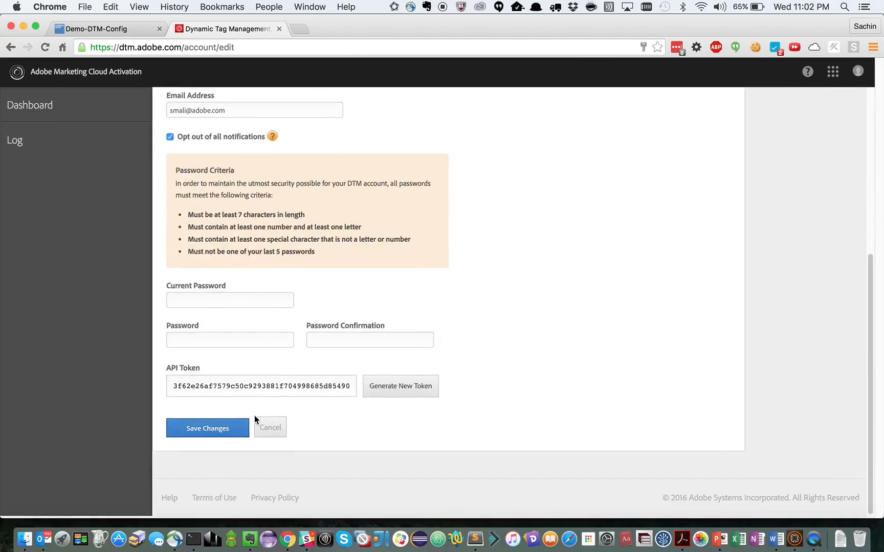
double_click(297, 390)
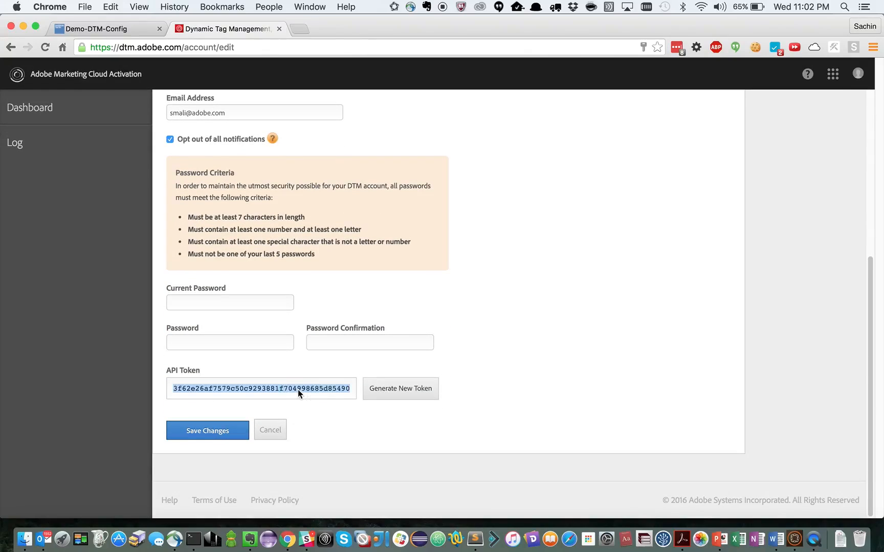
Return to the Demo-DTM-Config settings in Experience Manager, paste the API token and connect to DTM.
left_click(87, 29)
left_click(467, 124)
key("super+v")
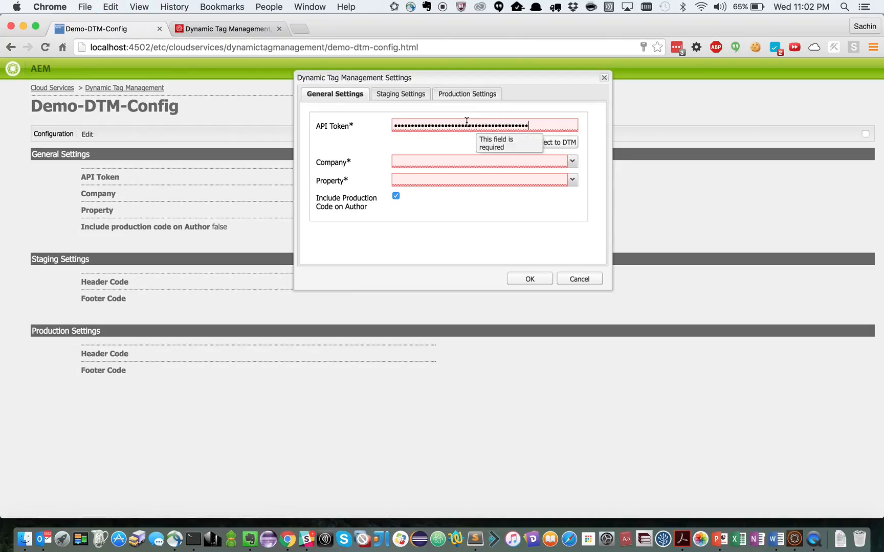
left_click(567, 144)
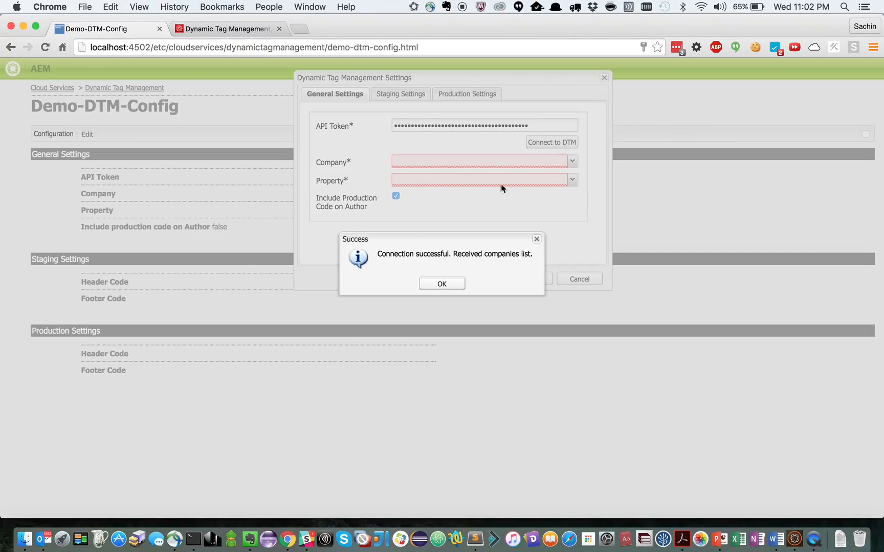
Choose the company Adobe Internal and the property SM-DTM-Demo, and disable including production code on Author.
left_click(447, 285)
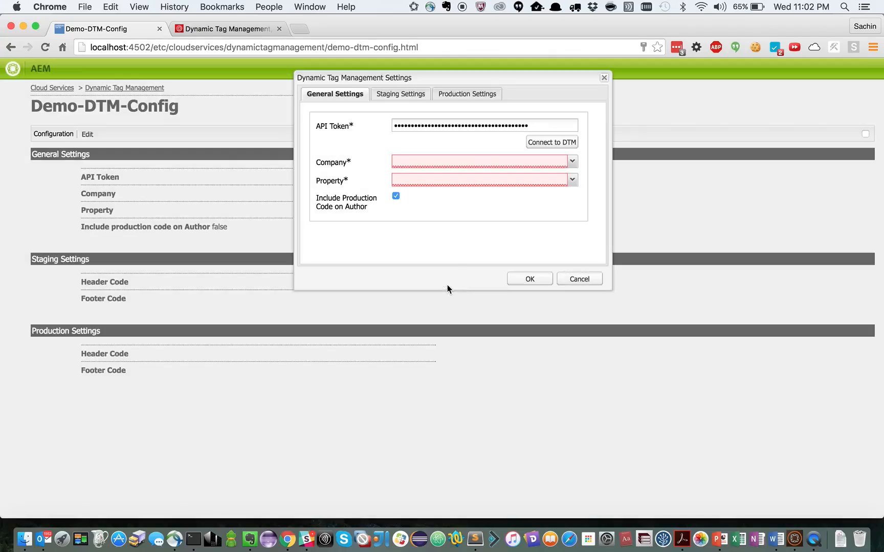
left_click(573, 162)
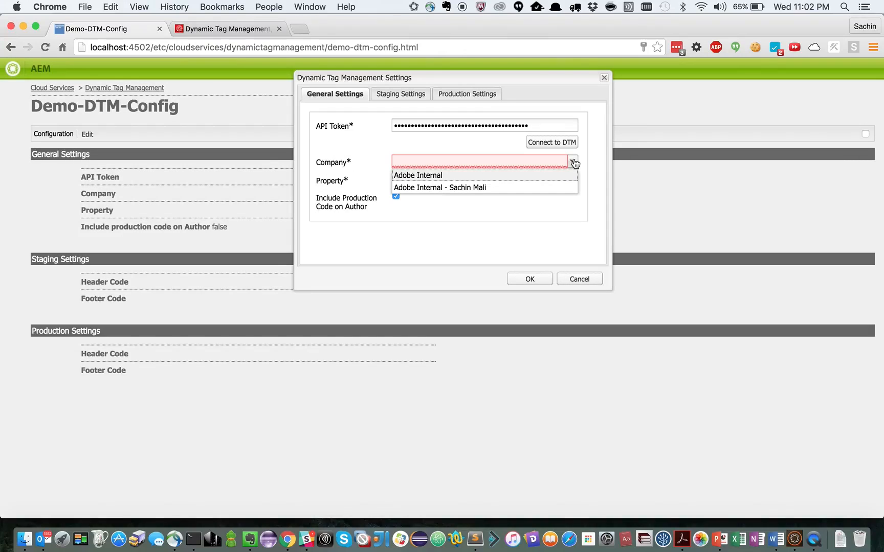
left_click(428, 176)
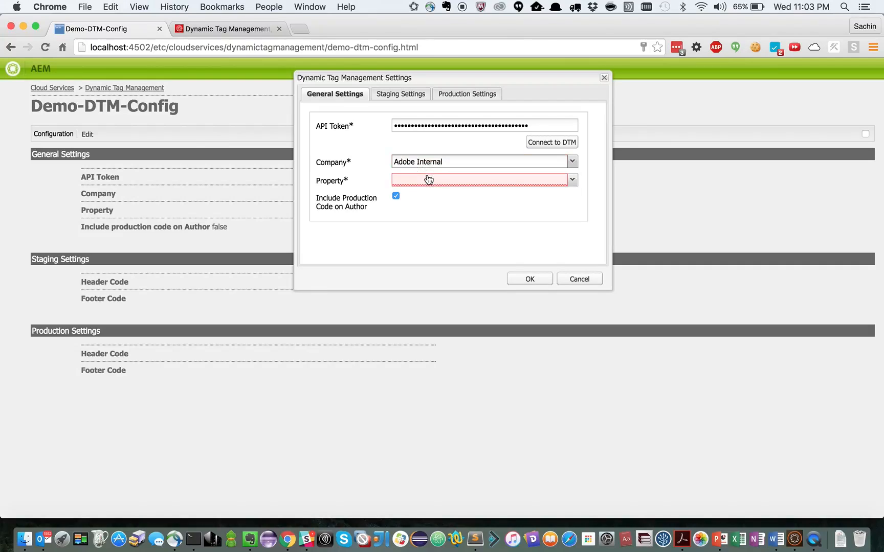
left_click(571, 181)
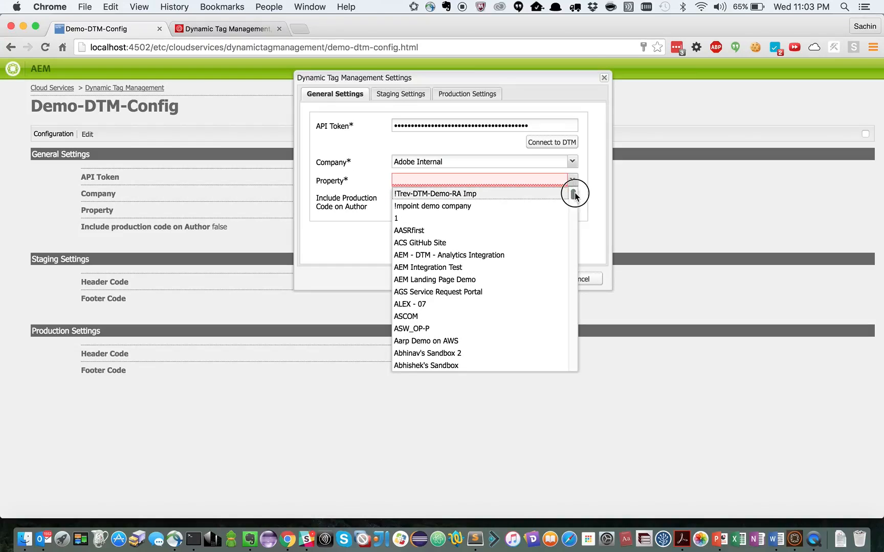
left_click_drag(574, 195, 576, 312)
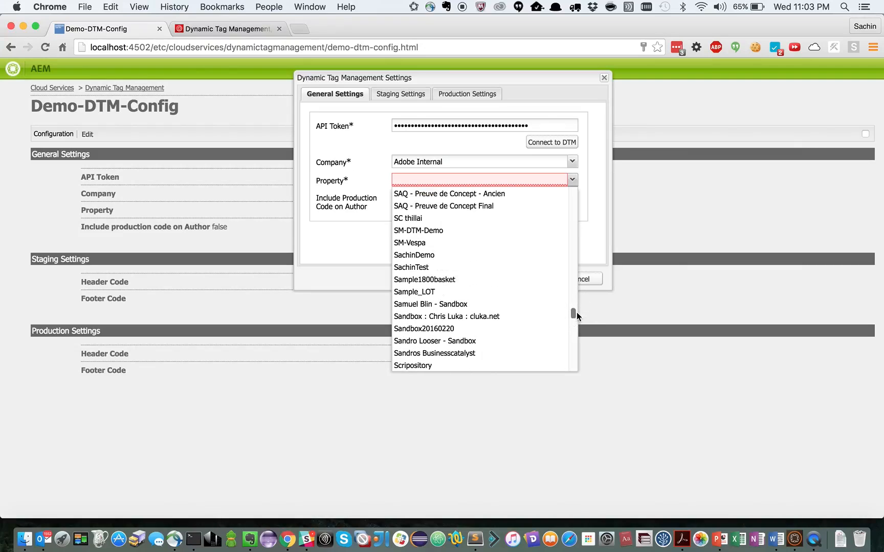
left_click(426, 231)
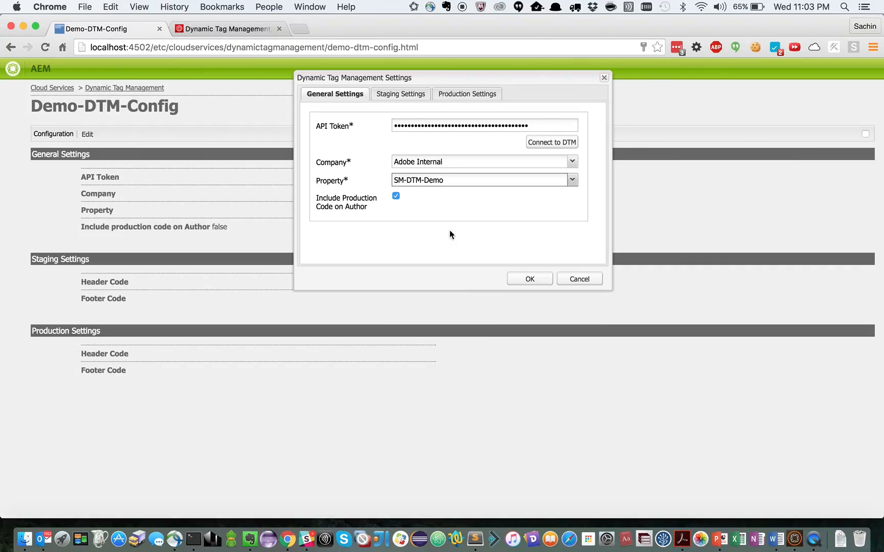
left_click(397, 196)
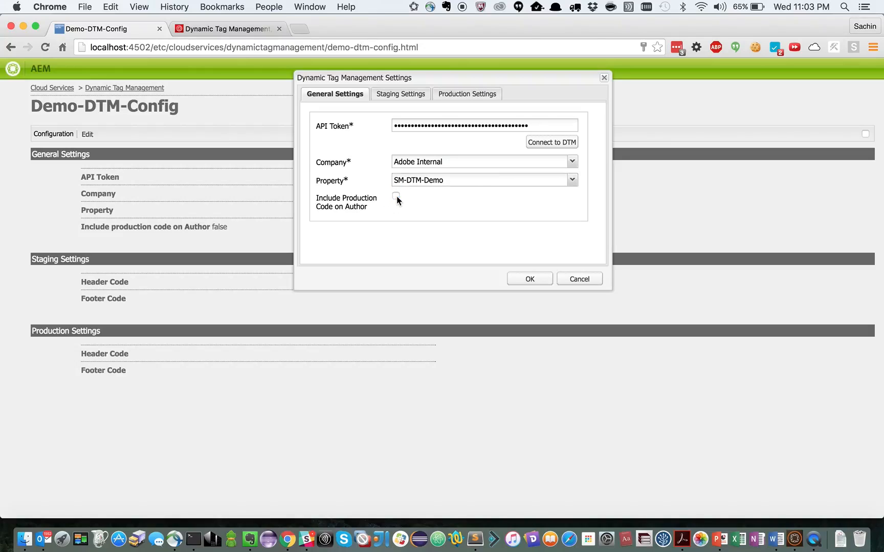
Turn off self hosting for both staging and production, save the configuration settings and dismiss the browser's password update request.
left_click(398, 95)
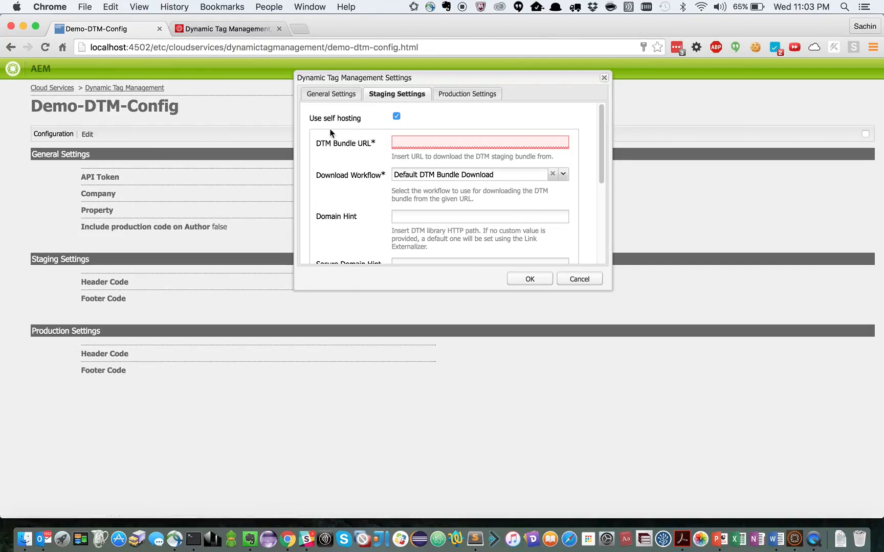
left_click(397, 116)
scroll(476, 171, "down", 1)
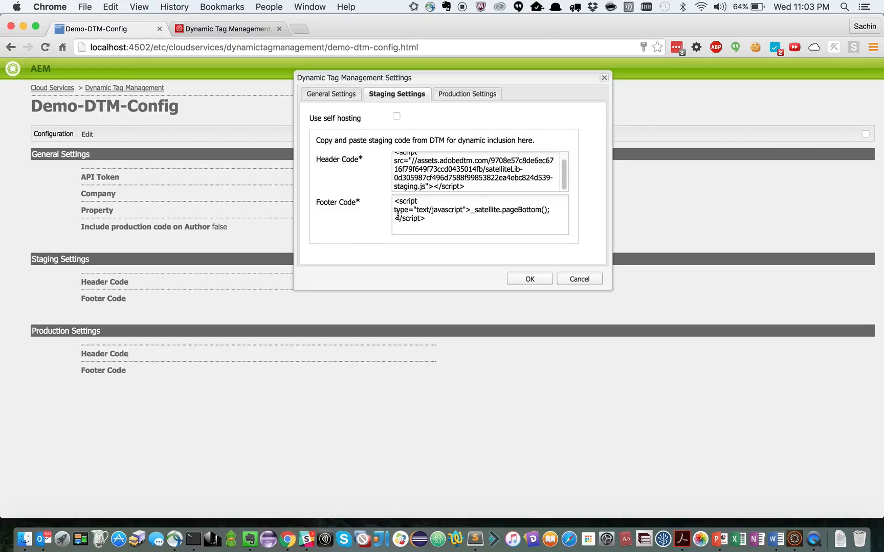
left_click(457, 97)
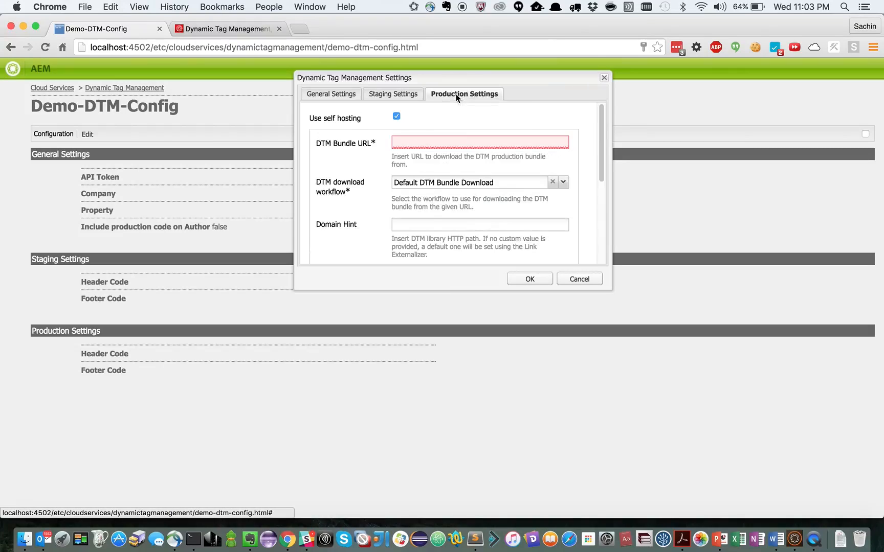
left_click(396, 118)
scroll(483, 178, "down", 1)
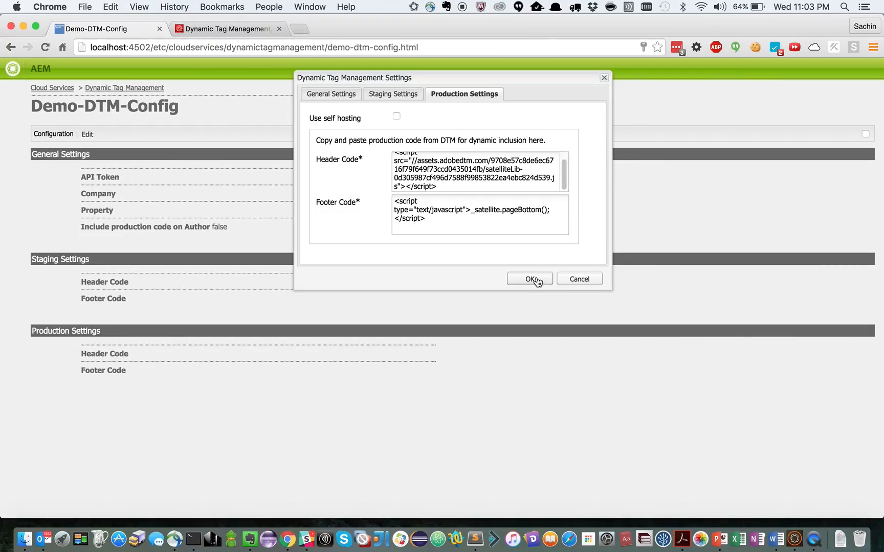
left_click(536, 278)
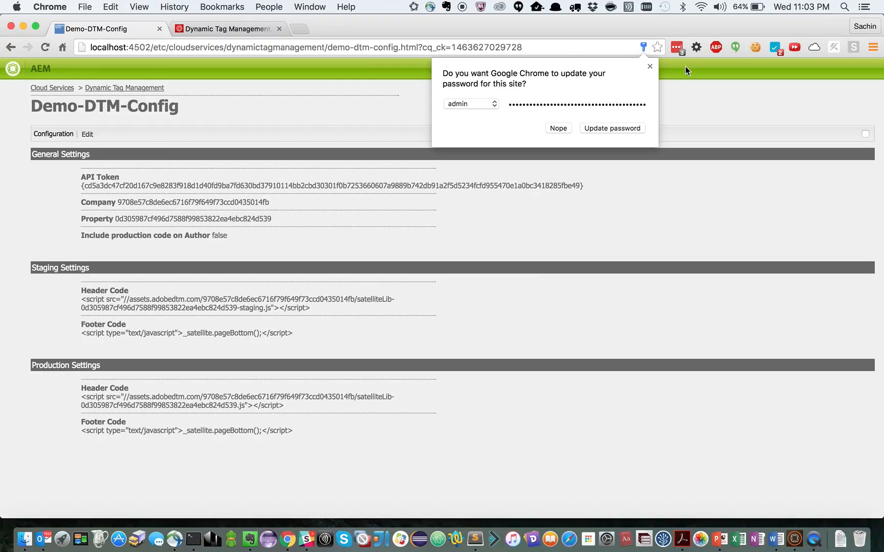
left_click(649, 66)
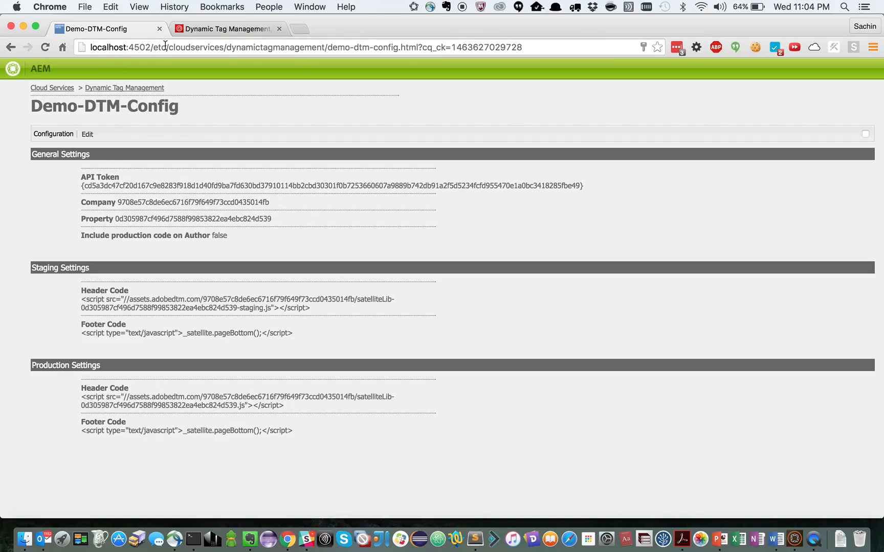
Load localhost:4502 in a new browser tab and open the Geometrixx Outdoors Site's cloud services properties.
left_click(299, 29)
type("localhost:4502")
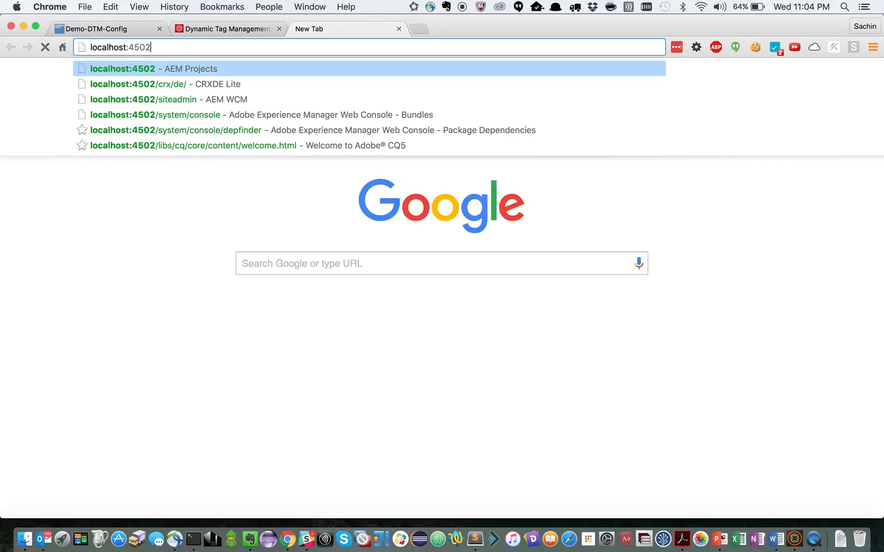
key("Return")
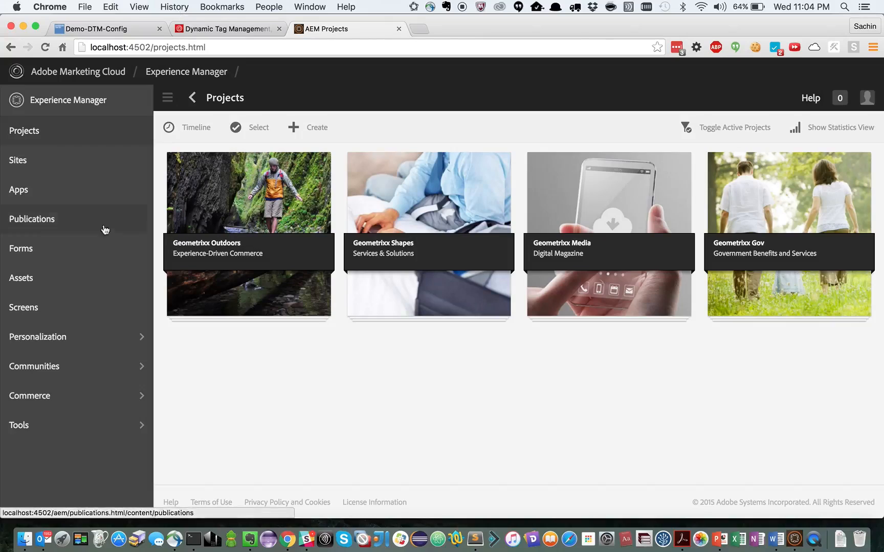
left_click(25, 162)
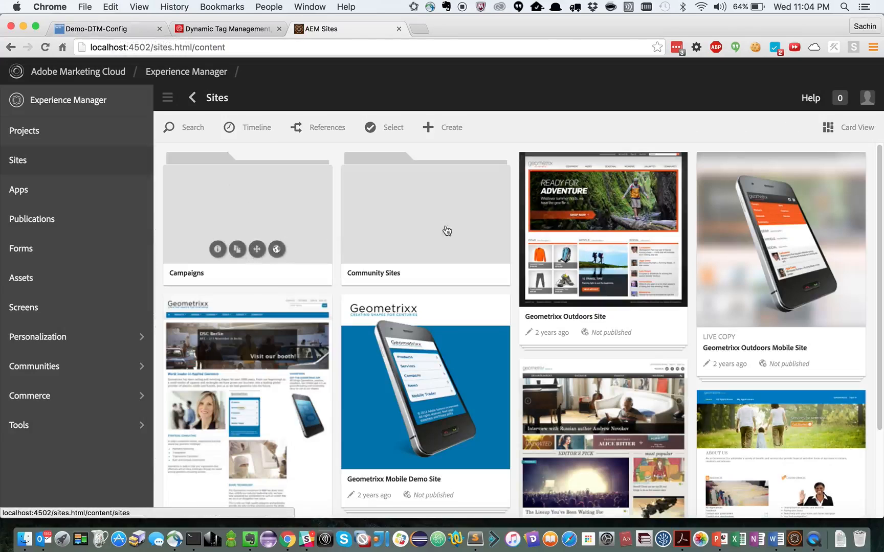
scroll(578, 212, "down", 2)
scroll(580, 245, "up", 3)
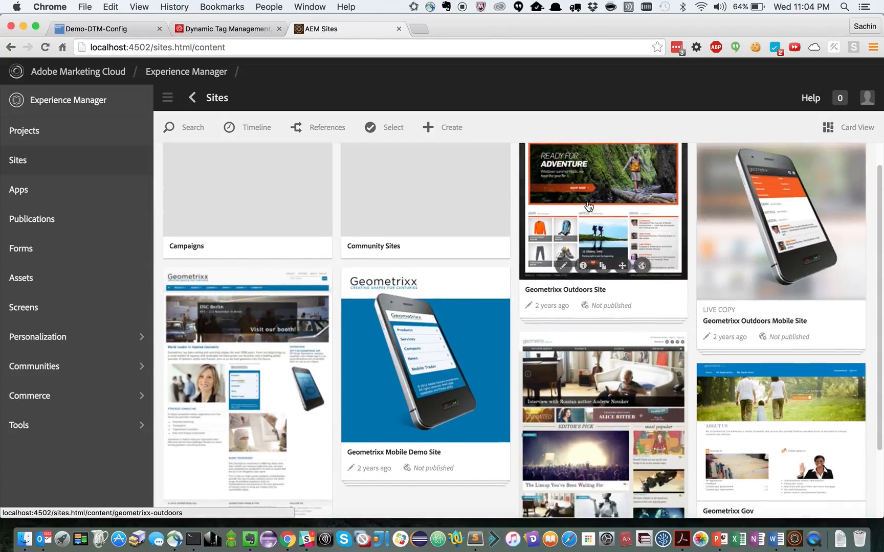
left_click(582, 267)
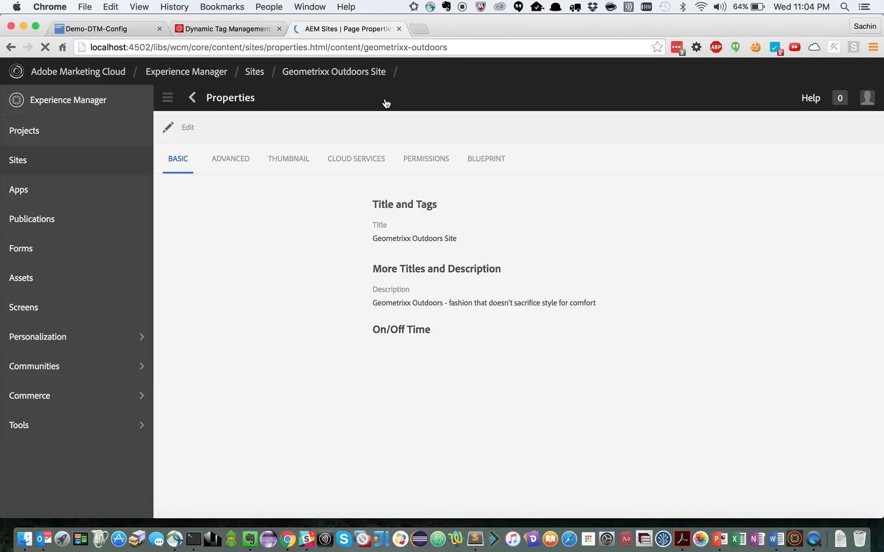
left_click(359, 161)
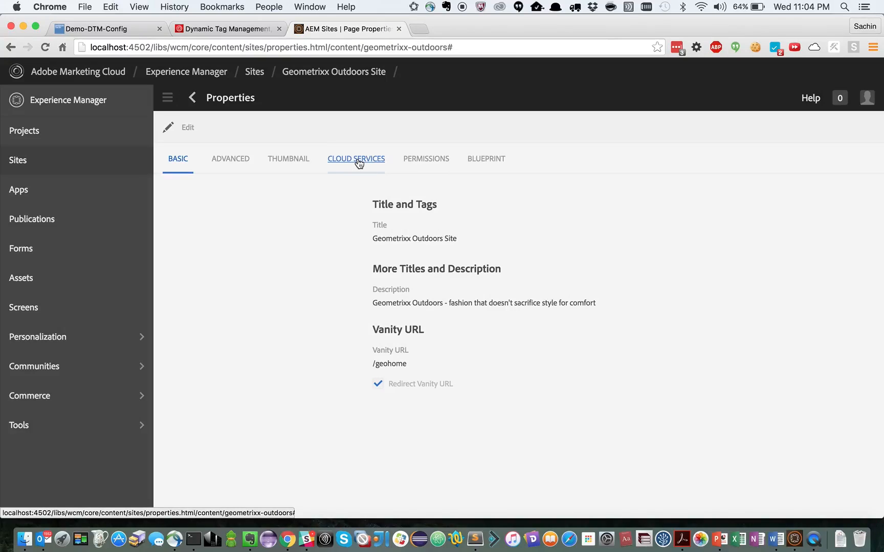
left_click(359, 162)
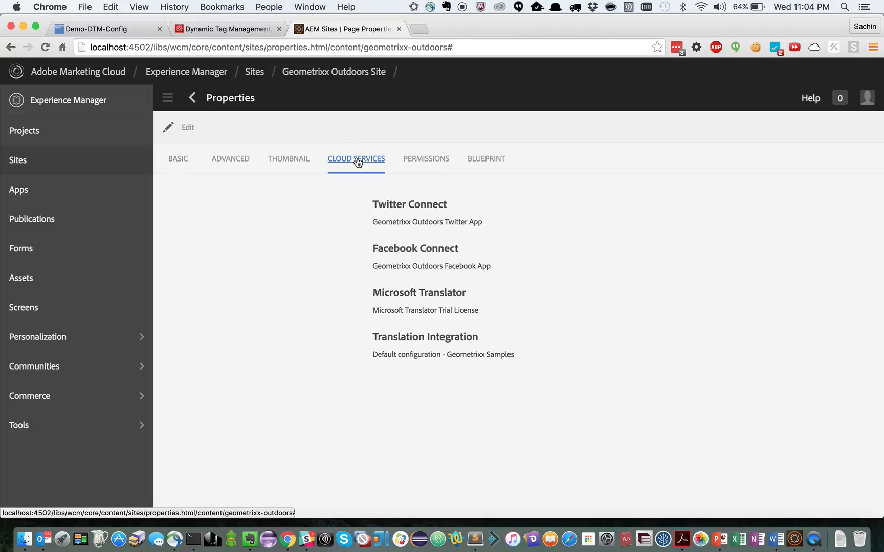
Add a Dynamic Tag Management configuration using Demo-DTM-Config to the site's cloud services and save the properties.
left_click(171, 130)
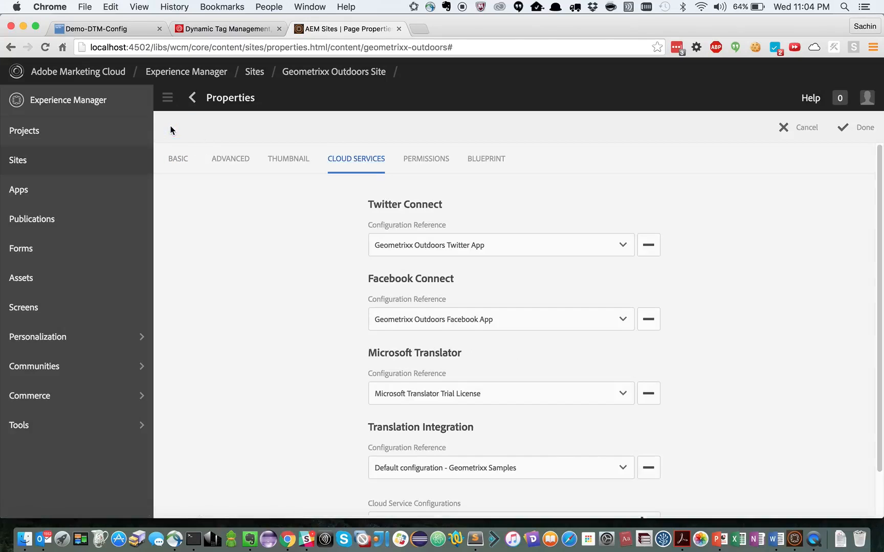
scroll(640, 358, "down", 3)
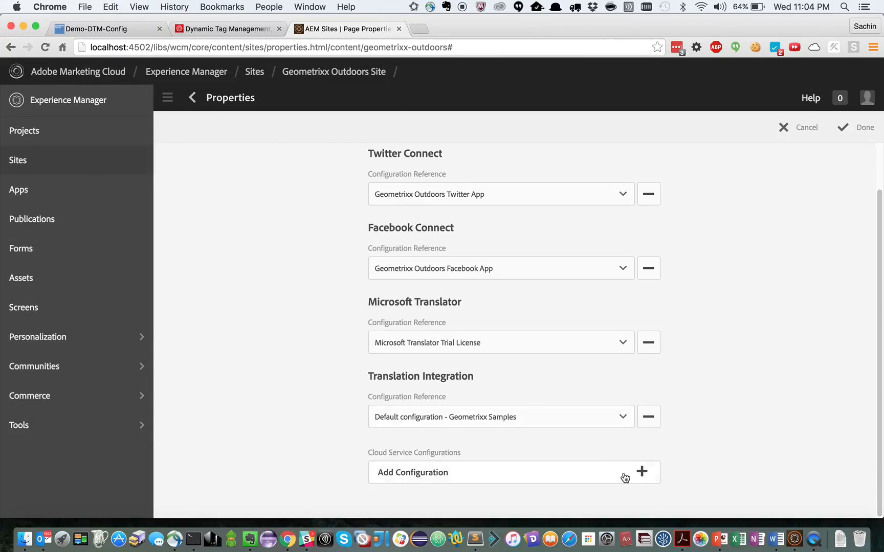
left_click(642, 472)
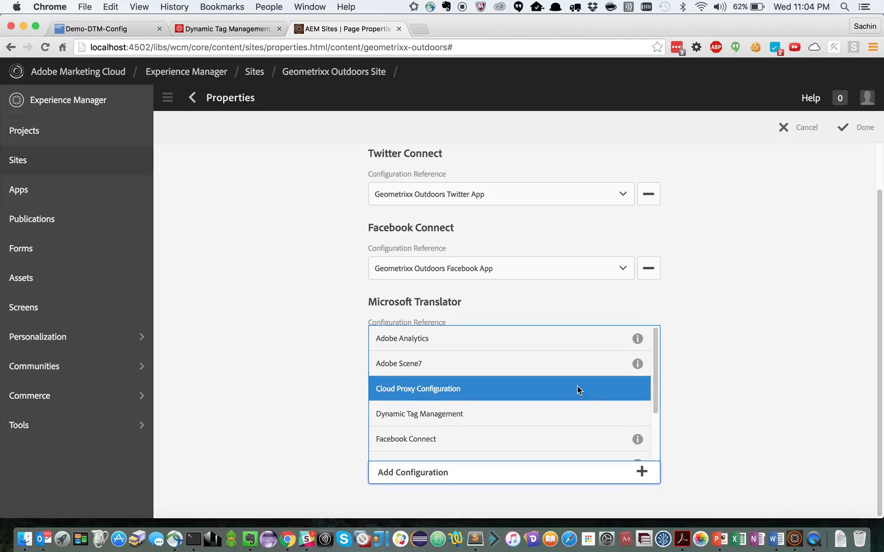
scroll(577, 386, "down", 1)
left_click(541, 389)
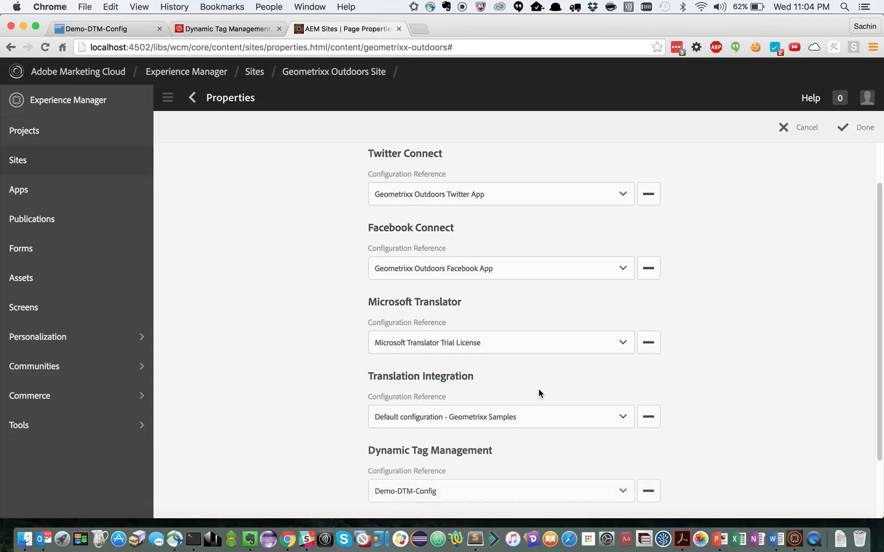
scroll(563, 410, "down", 2)
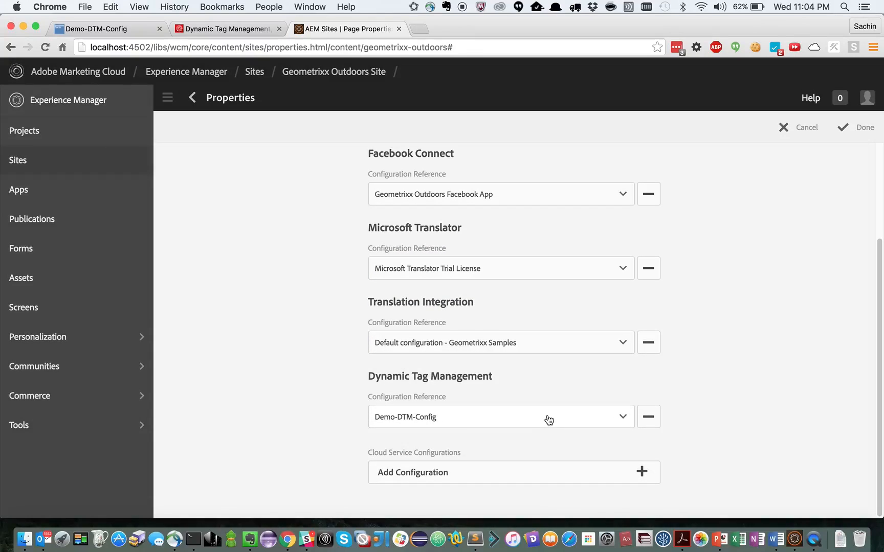
left_click(863, 128)
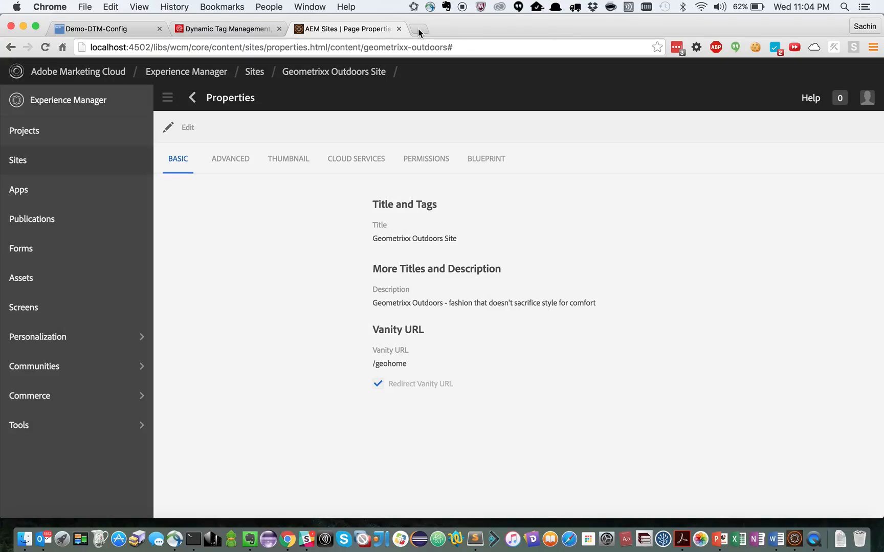
Open the page localhost:4502/content/geometrixx-outdoors/en/men.html in a new browser tab.
left_click(418, 29)
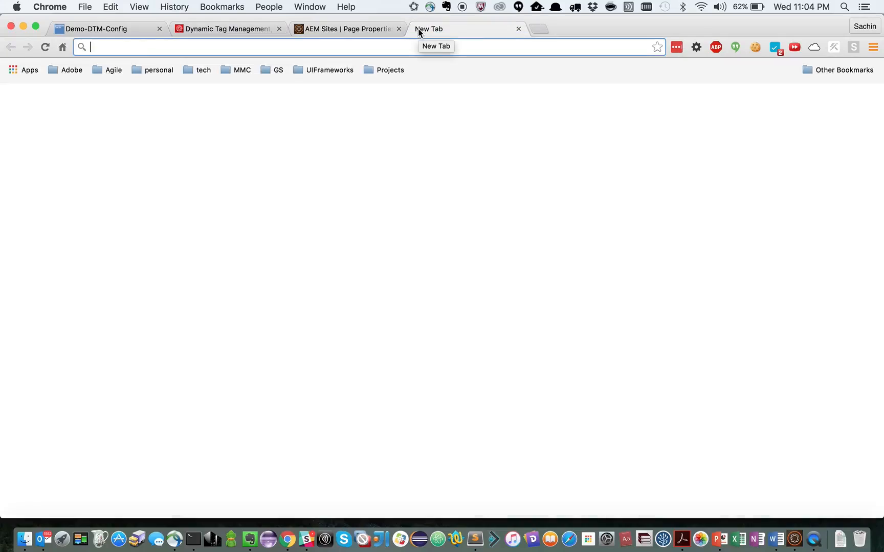
type("lo")
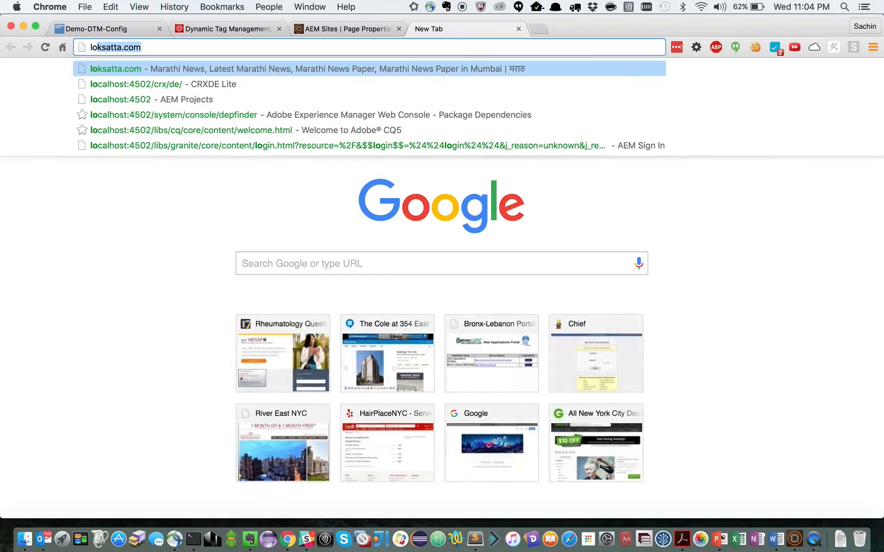
type("c")
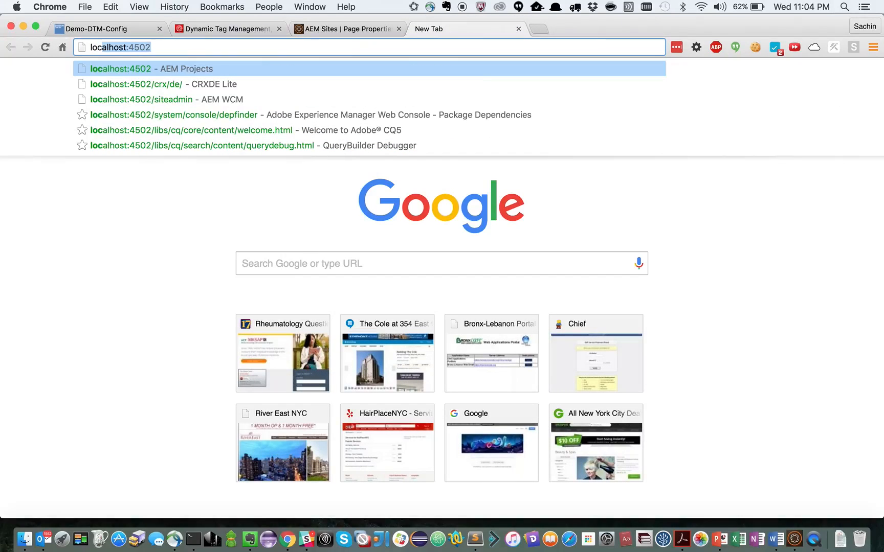
type("alhost:4502/con")
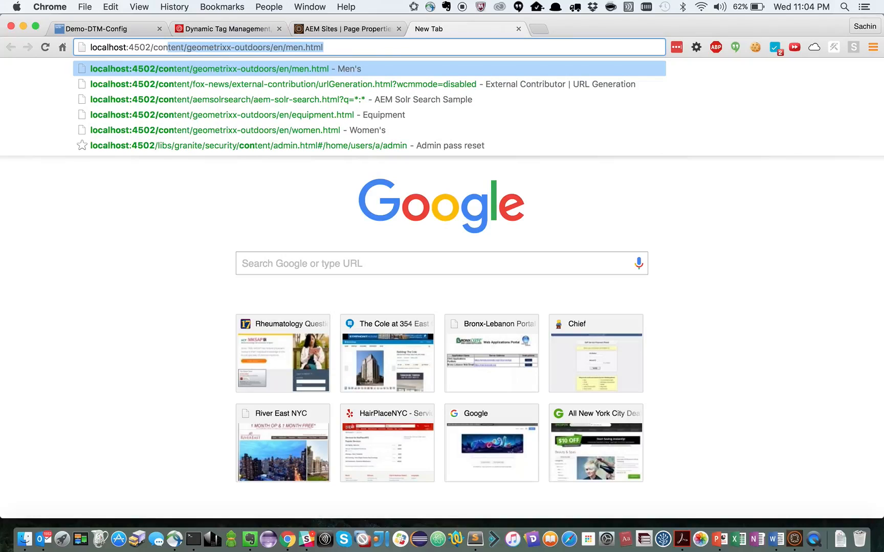
key("Right")
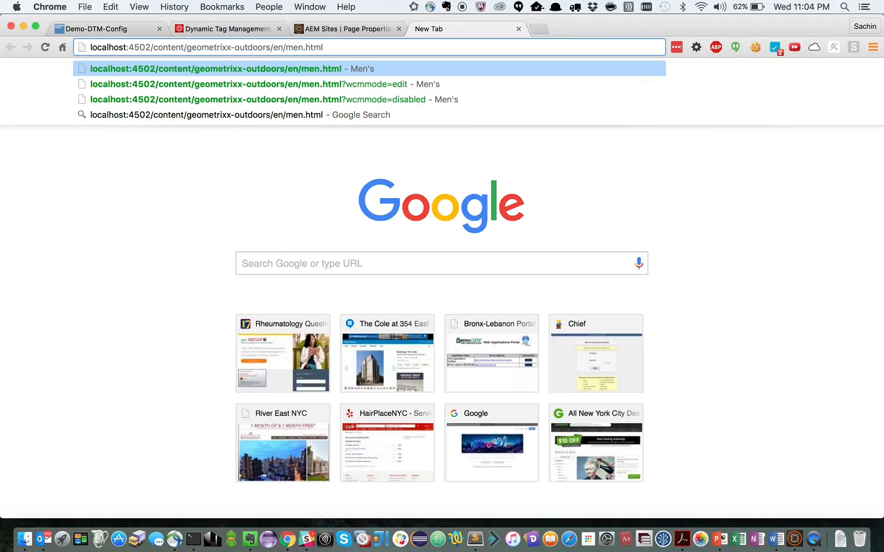
key("Return")
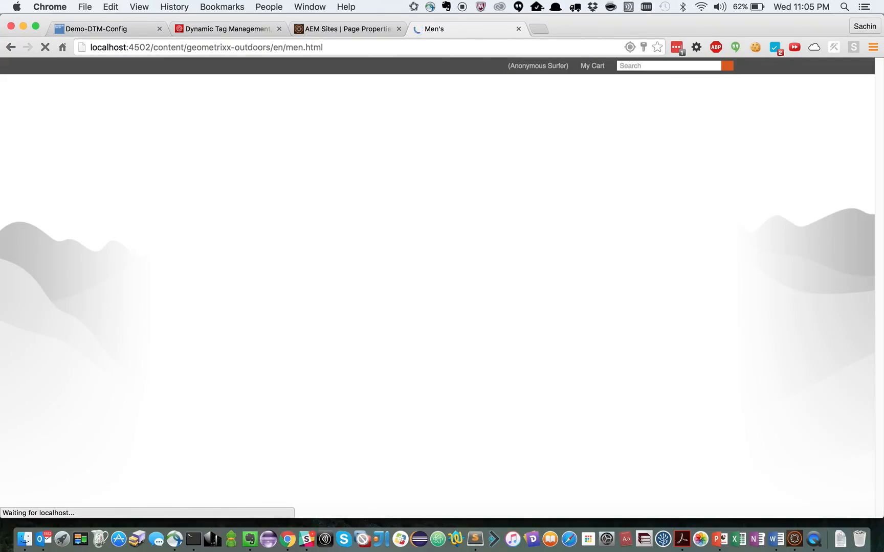
Inspect the page's loaded sources in the developer tools and expand assets.adobedtm.com and its folder to check for the DTM library.
key("super+alt+i")
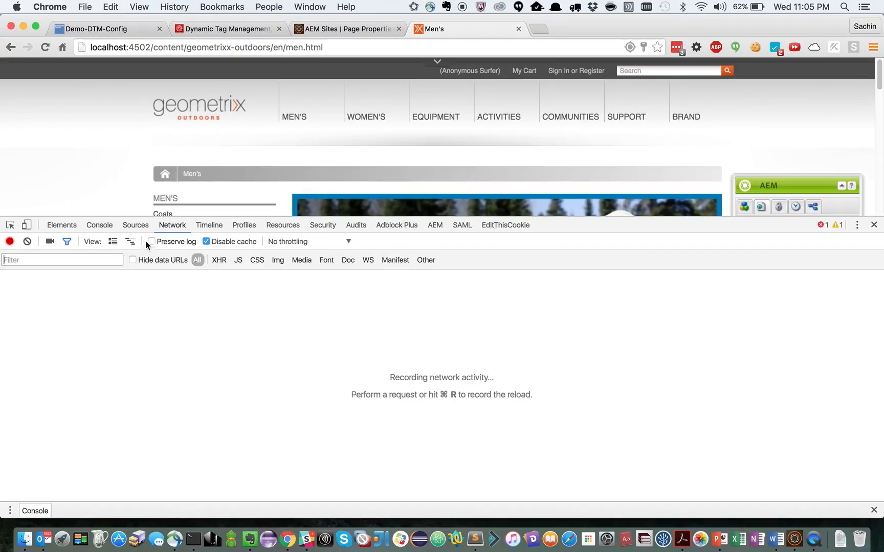
left_click(133, 226)
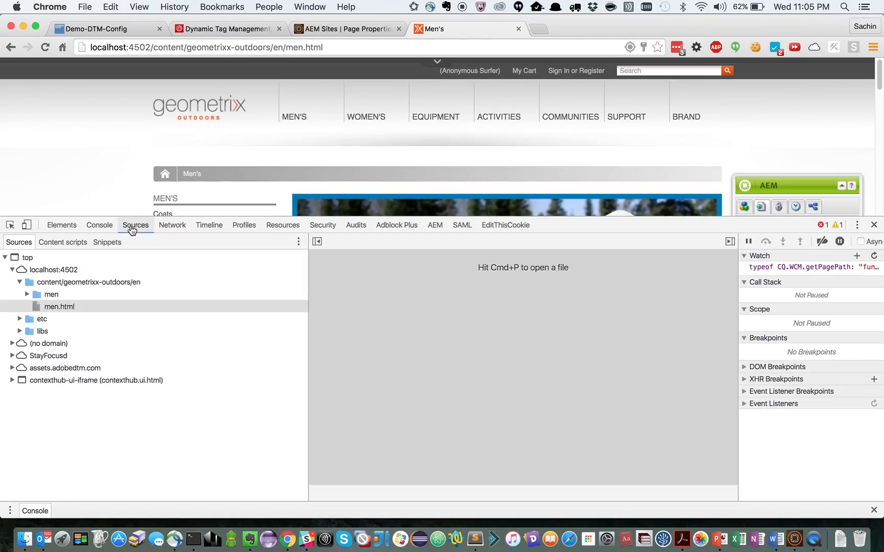
left_click(75, 369)
key("Right")
key("Down")
key("Right")
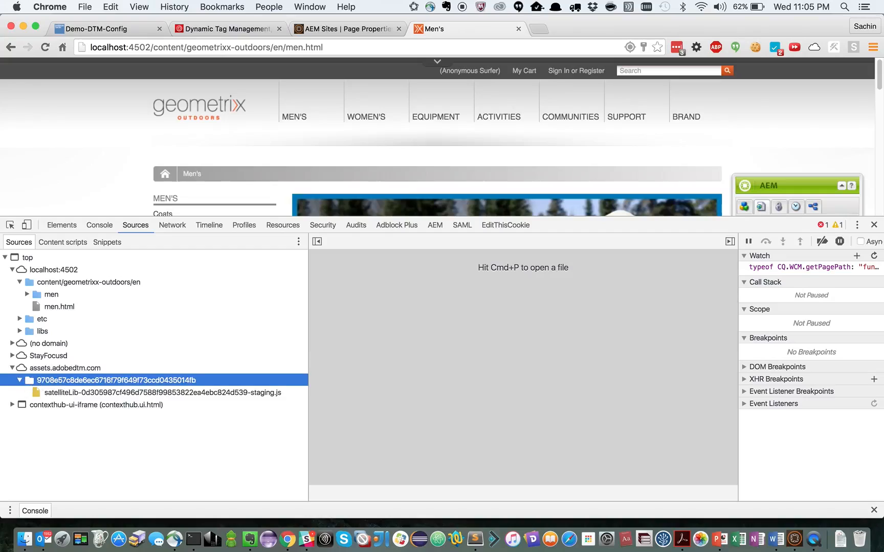
Open the satelliteLib staging script under assets.adobedtm.com in the page's sources to view its code.
left_click(67, 394)
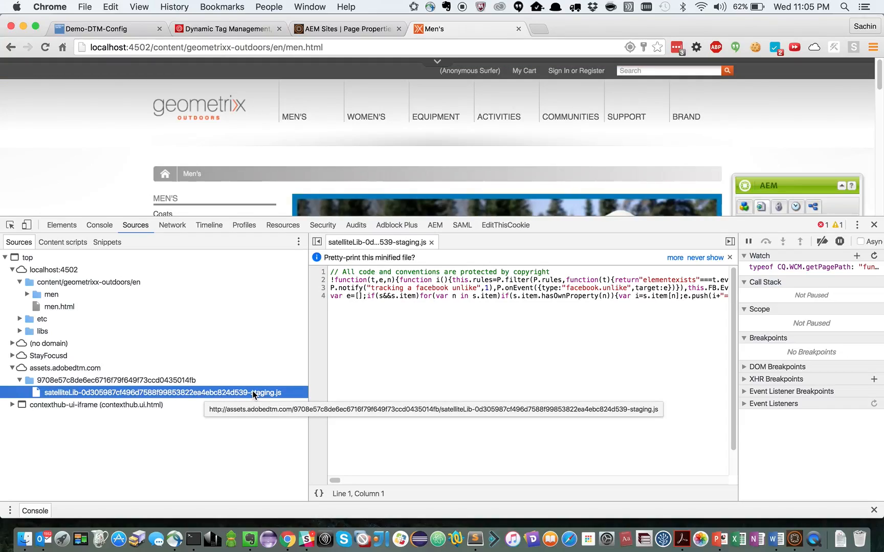
Return to the Dynamic Tag Management site and open the Adobe Internal company from its home dashboard.
left_click(203, 31)
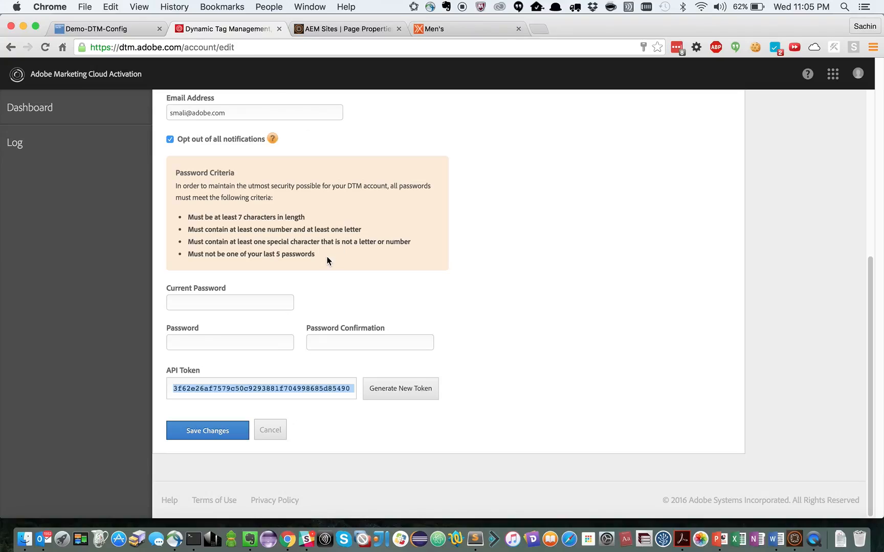
scroll(328, 261, "up", 10)
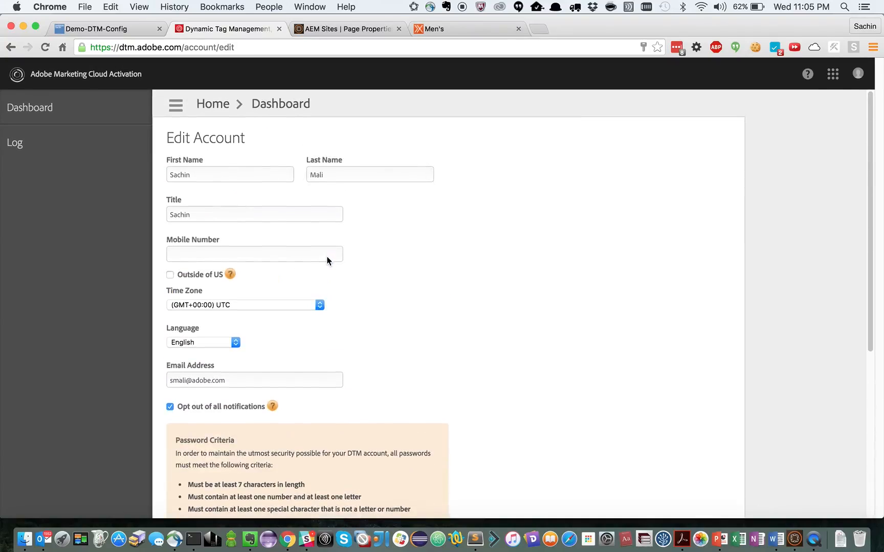
left_click(209, 107)
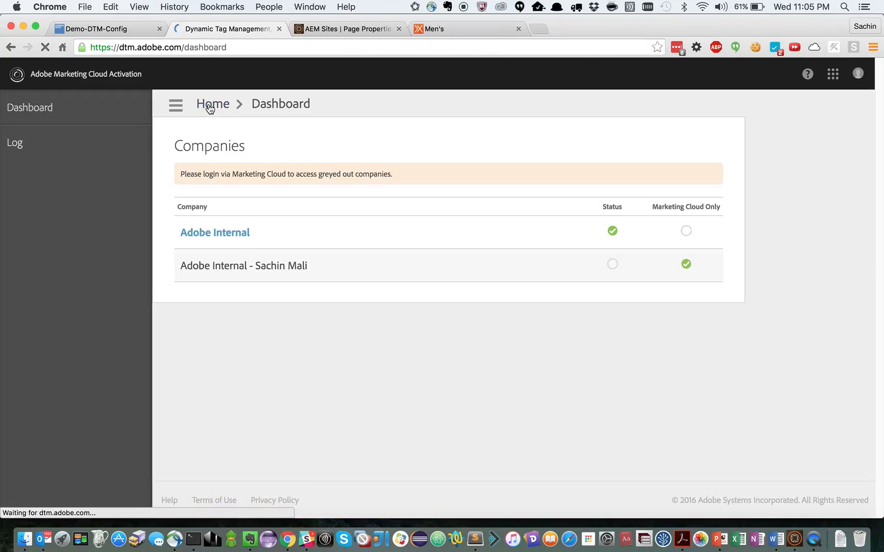
left_click(213, 234)
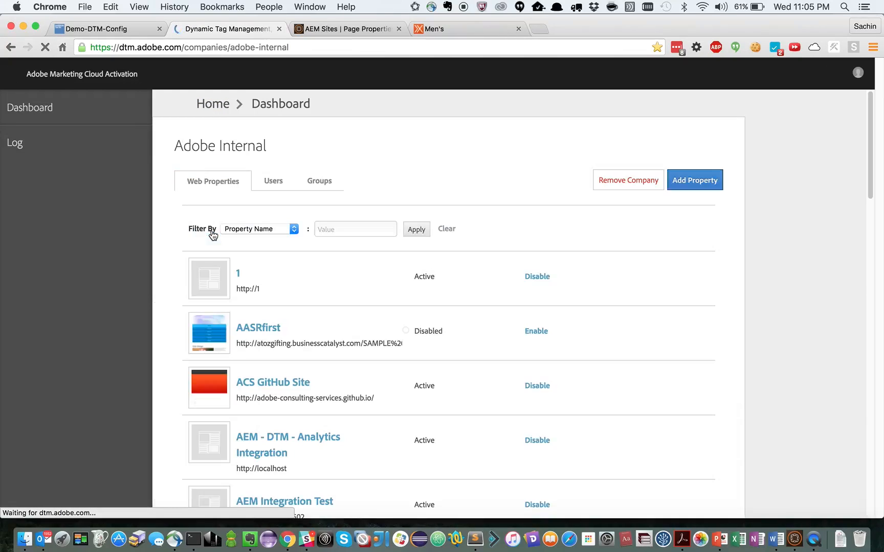
Filter the web properties by the property name SM-DTM and open the SM-DTM-Demo property.
left_click(348, 227)
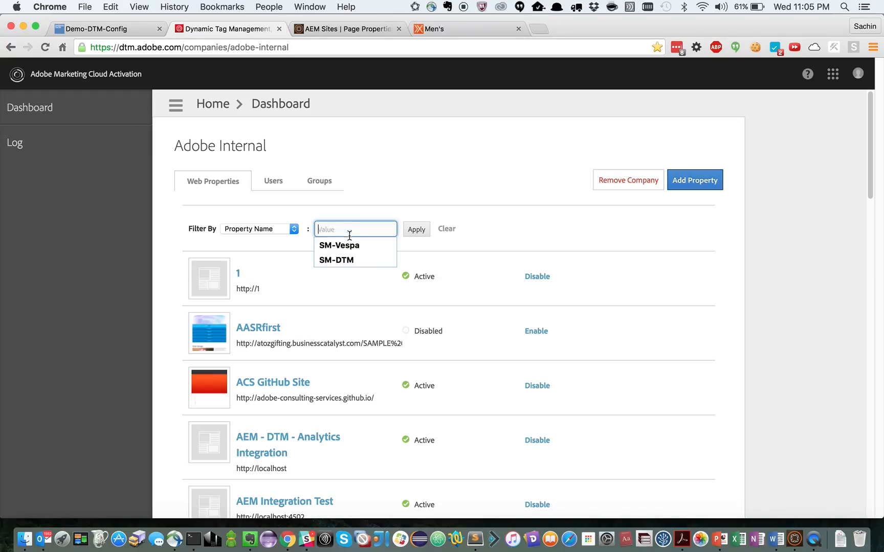
left_click(356, 260)
left_click(416, 231)
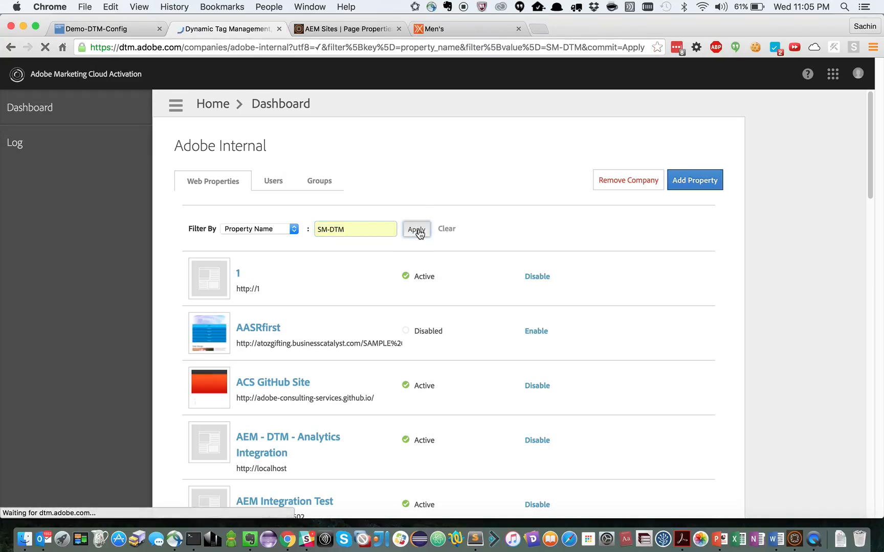
left_click(272, 274)
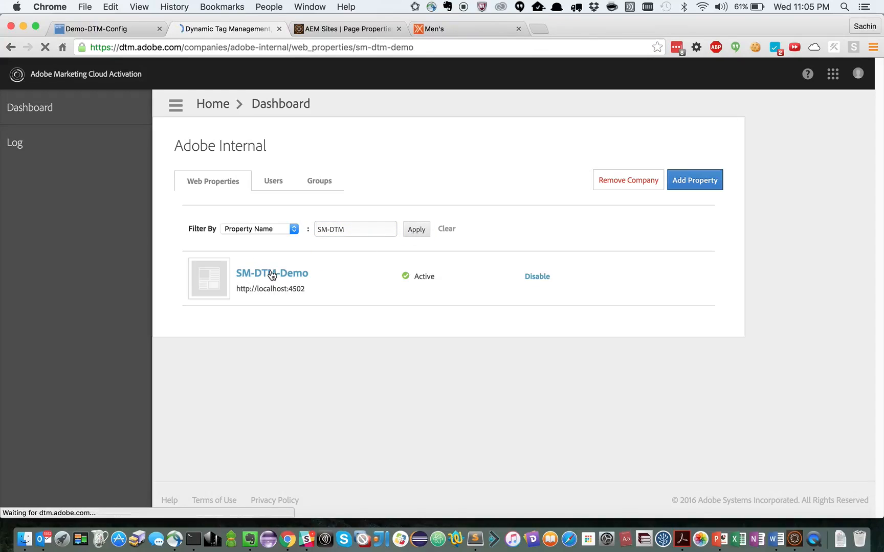
scroll(272, 276, "down", 3)
scroll(271, 274, "up", 5)
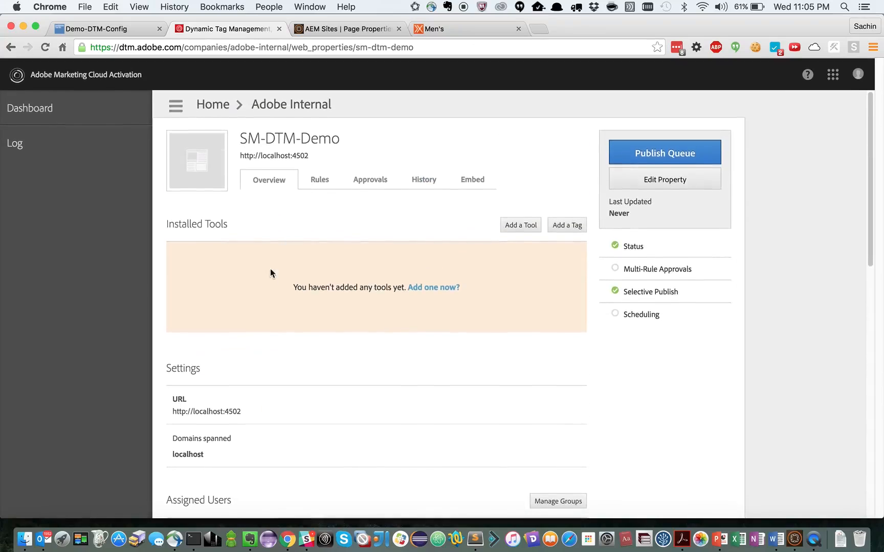
Start a new page load rule in the SM-DTM-Demo property and name it Alert.
left_click(319, 183)
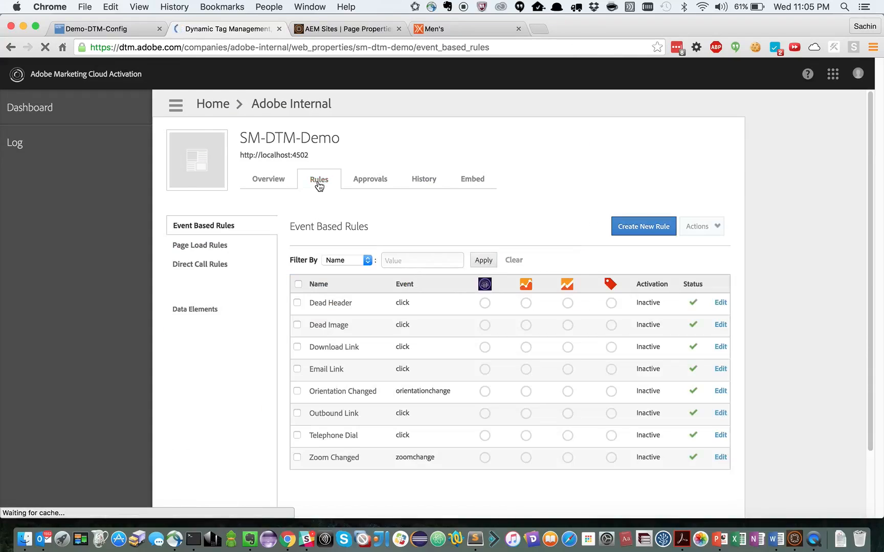
left_click(199, 248)
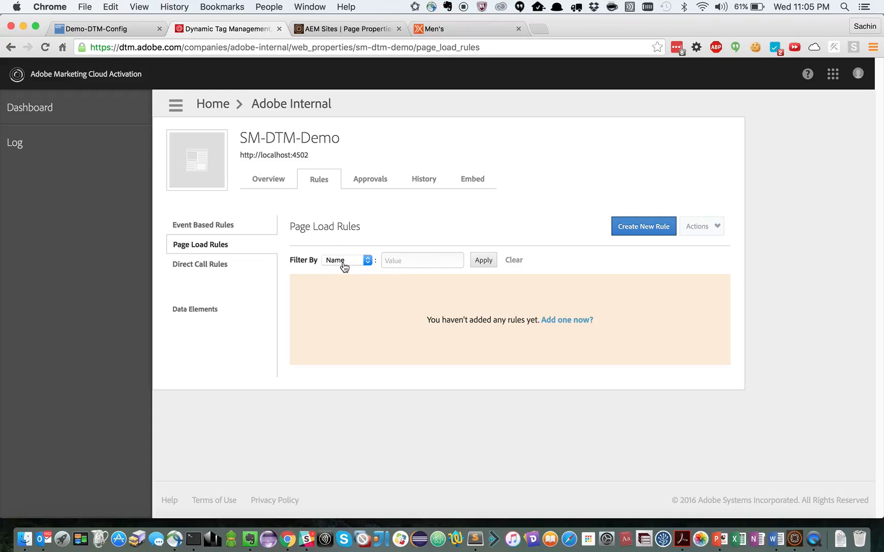
left_click(642, 229)
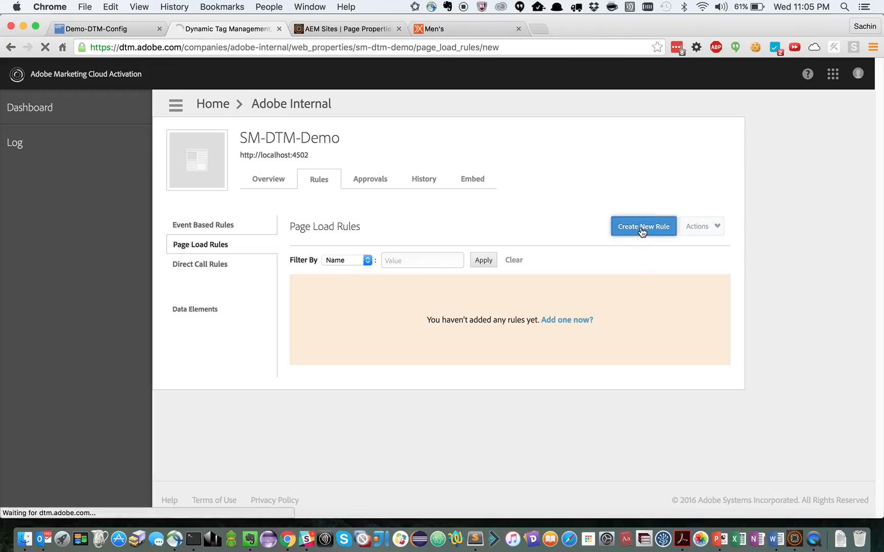
left_click(309, 262)
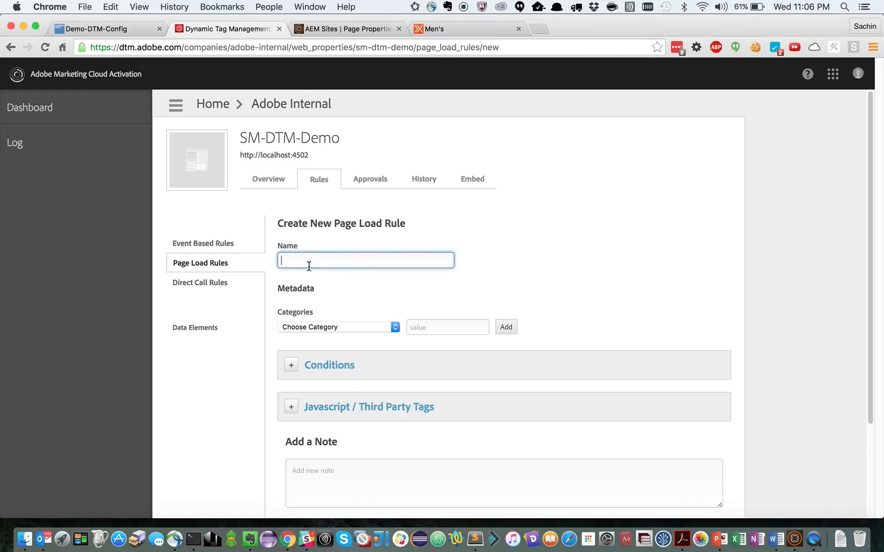
type("Alert")
Set the rule to trigger at Bottom of Page and add a Browser criterion limited to Chrome.
scroll(398, 305, "down", 2)
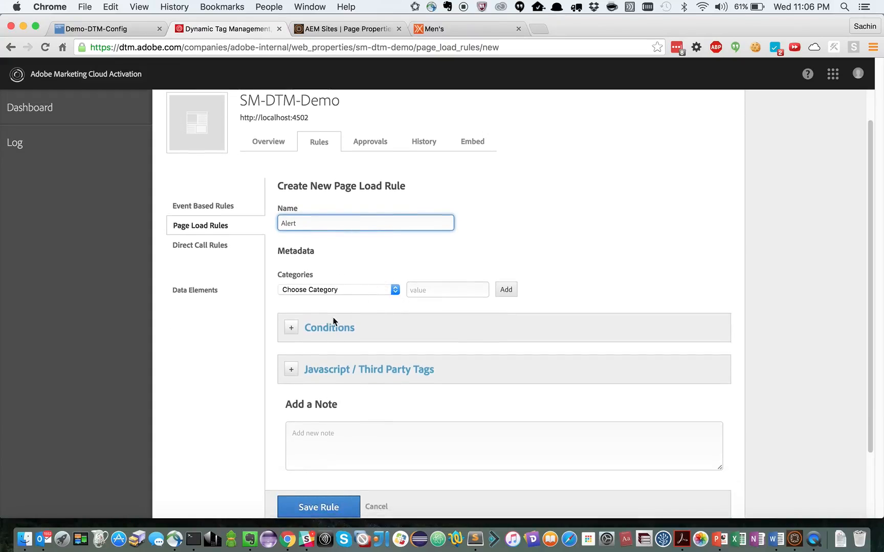
left_click(292, 330)
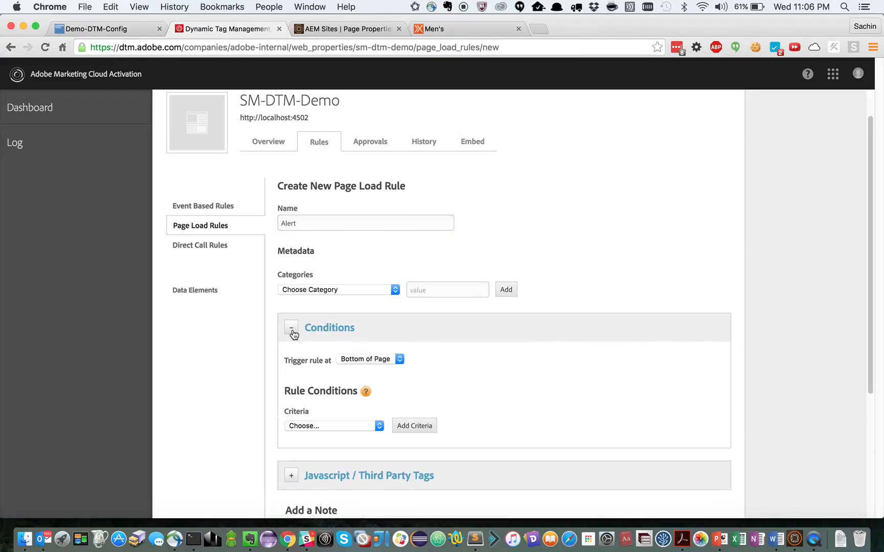
left_click(368, 361)
left_click(436, 377)
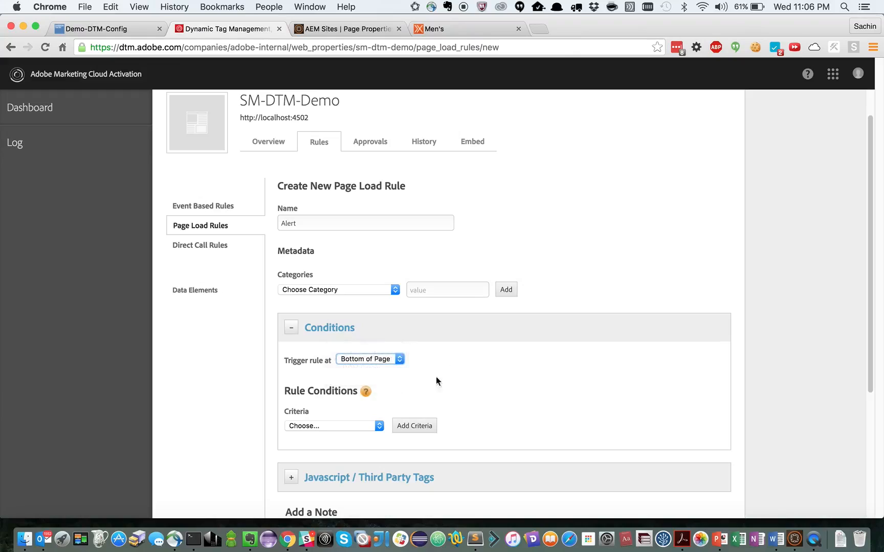
scroll(419, 377, "down", 3)
left_click(317, 318)
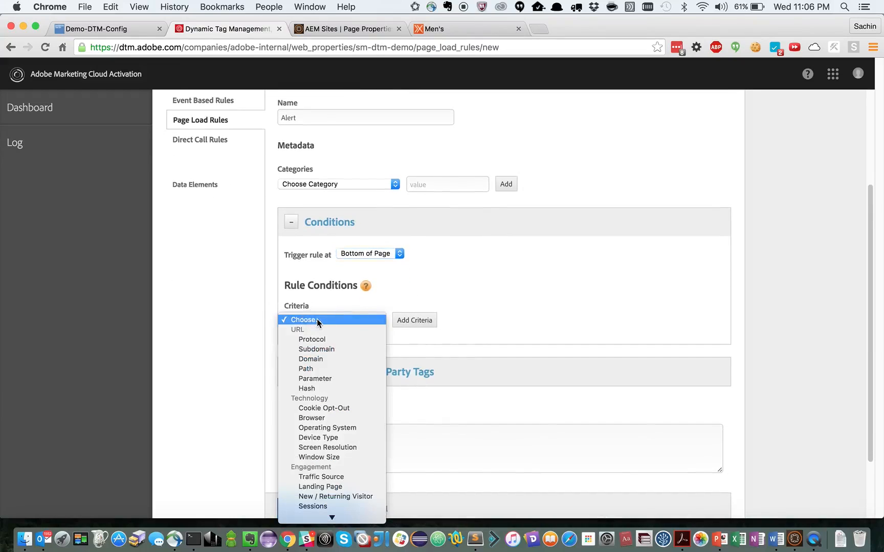
left_click(324, 417)
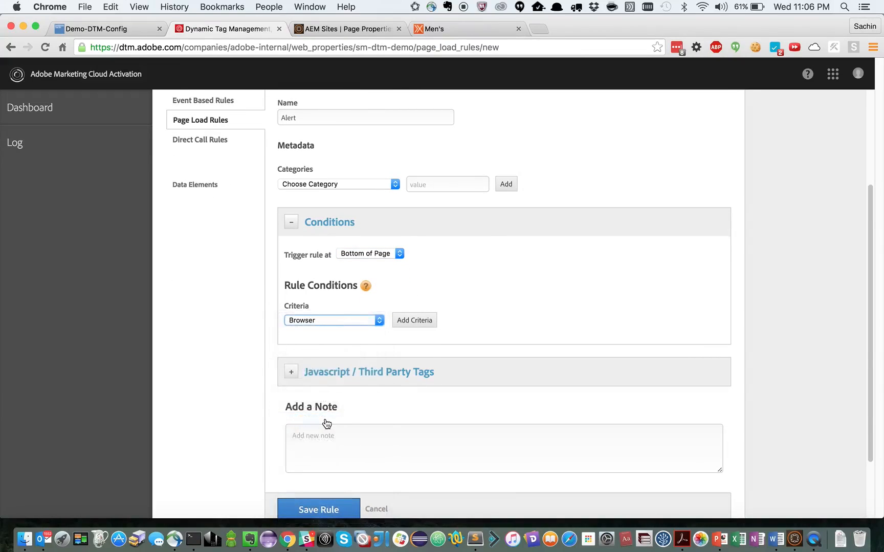
left_click(420, 325)
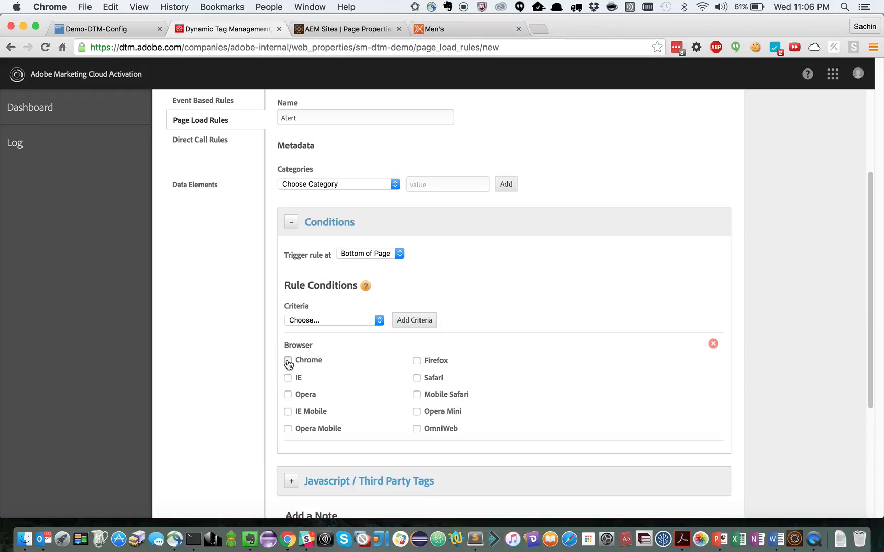
left_click(288, 360)
Add a non-sequential JavaScript tag named alert to the rule with the code alert("Hello World!") and save the code.
scroll(288, 365, "down", 5)
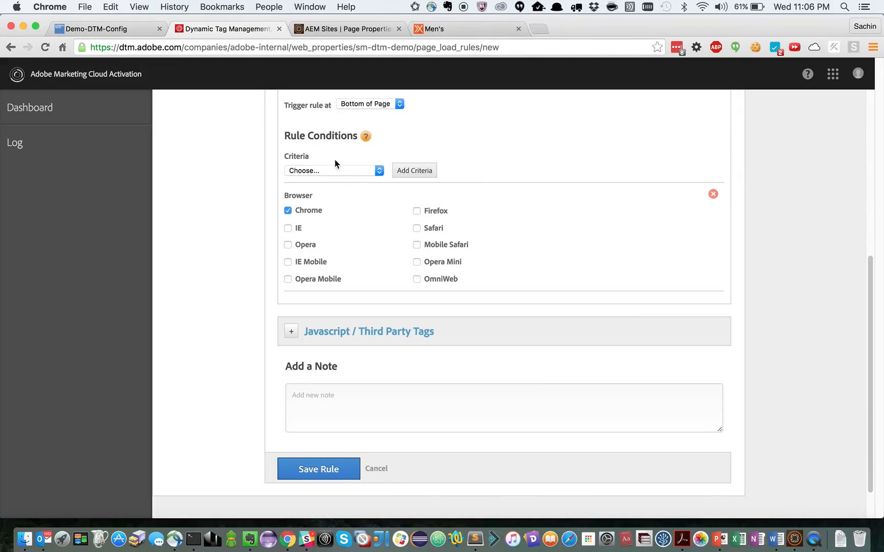
left_click(291, 332)
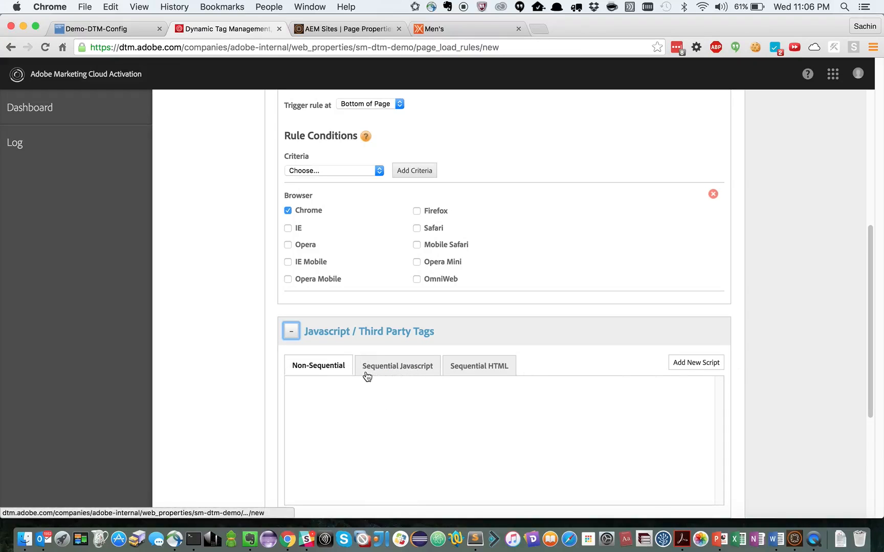
left_click(708, 368)
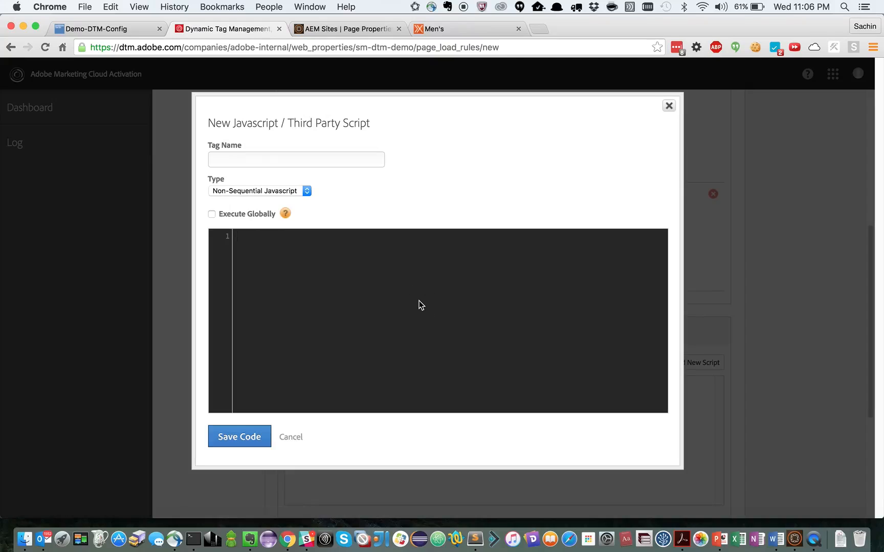
left_click(242, 159)
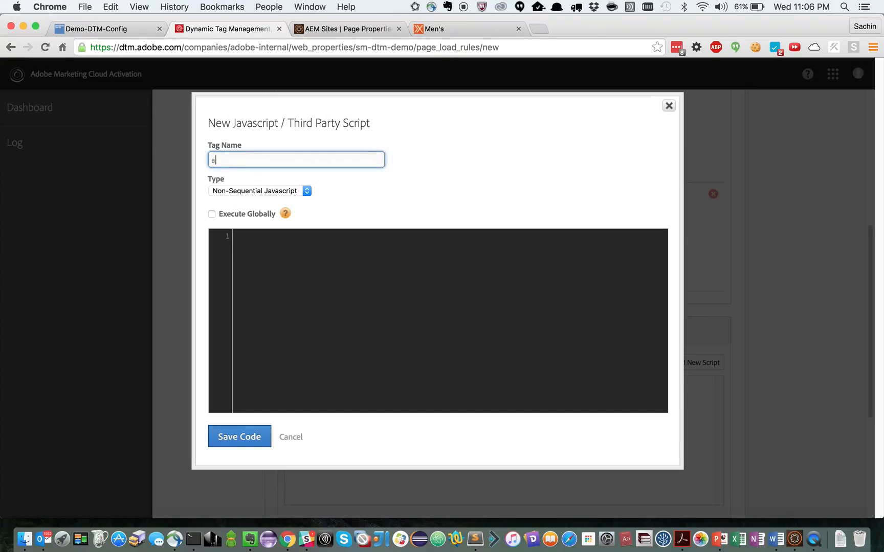
left_click(256, 280)
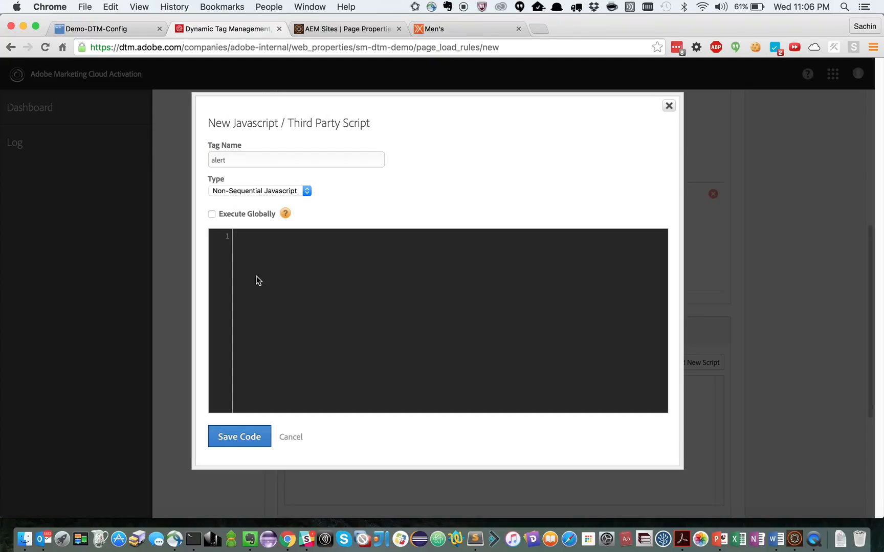
type("alert(\"Hello World!")
left_click(363, 239)
left_click(237, 437)
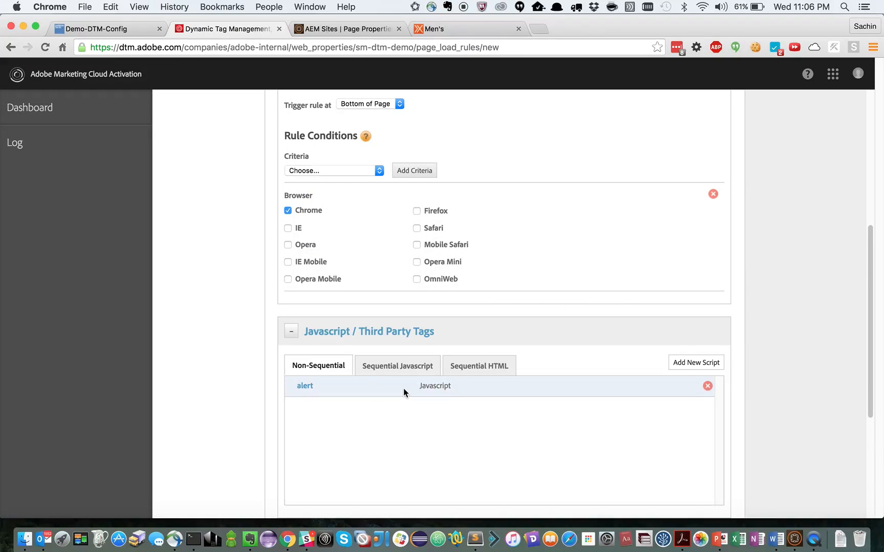
Save the Alert page load rule and approve it in the property's pending approvals.
scroll(403, 388, "down", 3)
left_click(325, 487)
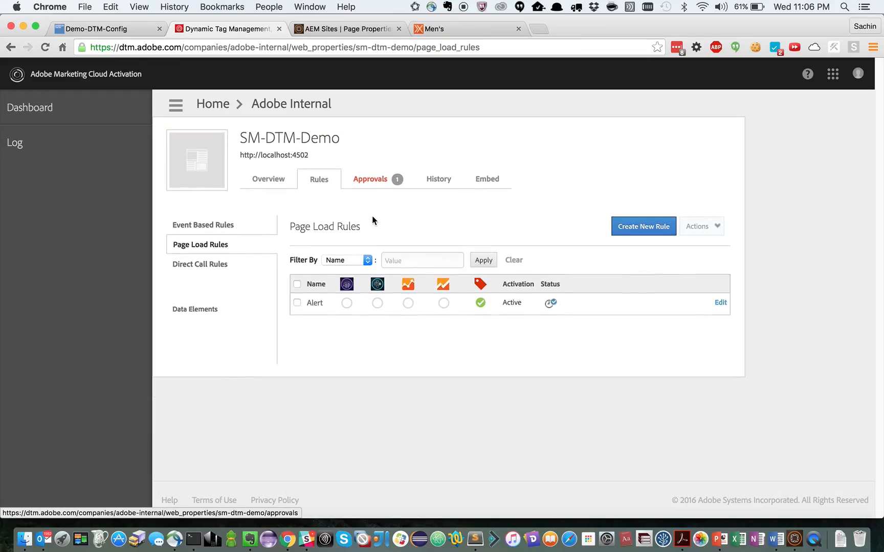
left_click(372, 181)
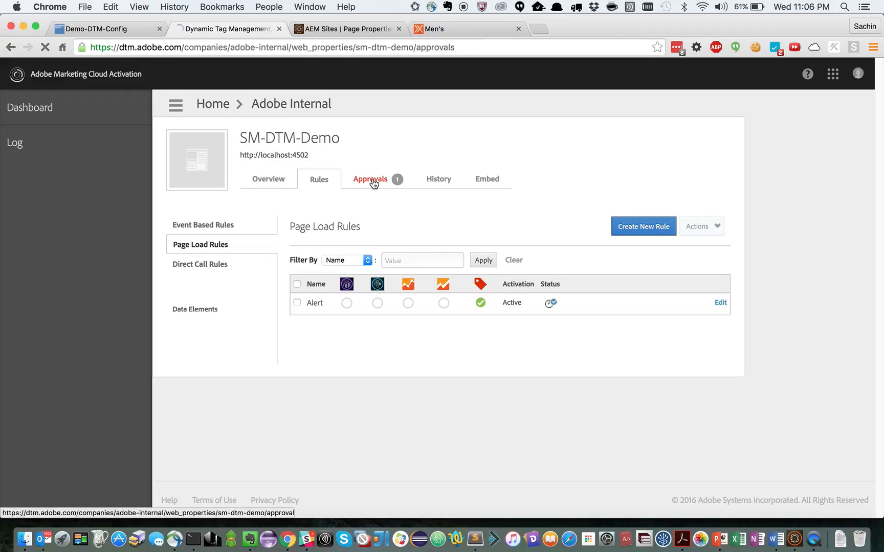
scroll(372, 183, "down", 5)
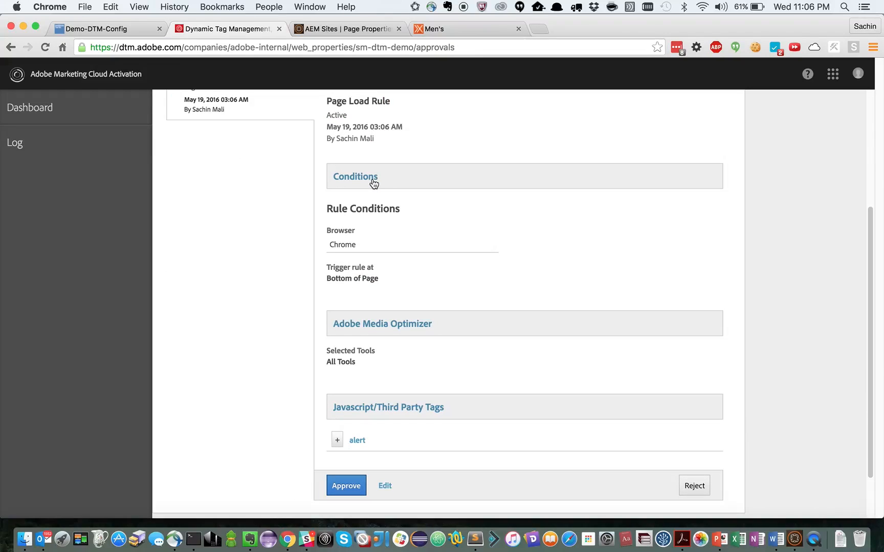
scroll(358, 237, "down", 2)
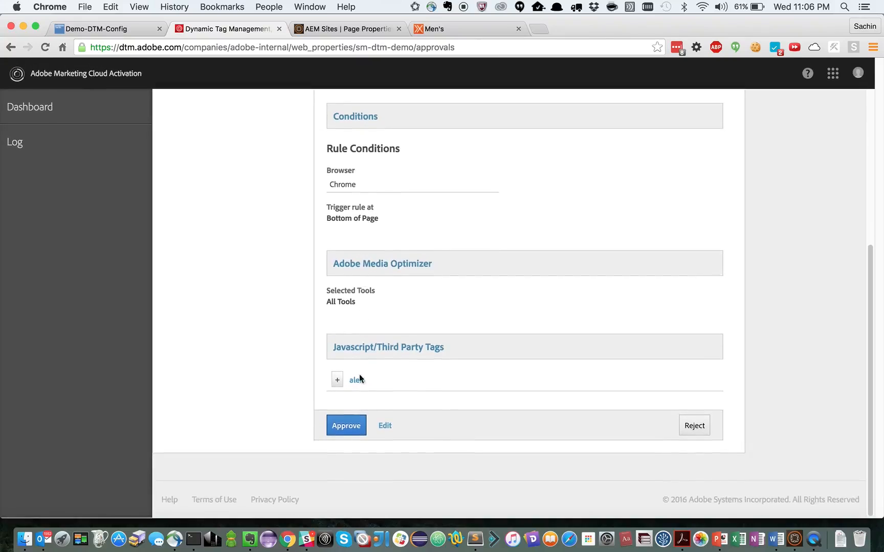
left_click(347, 428)
left_click(426, 150)
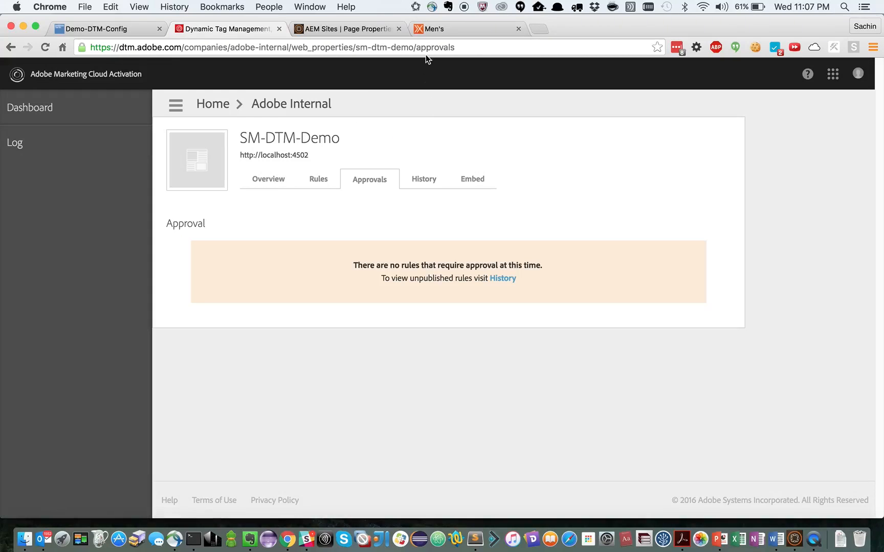
Reload the Geometrixx Outdoors Men's page to test the rule in Chrome and dismiss the alert dialog.
left_click(441, 29)
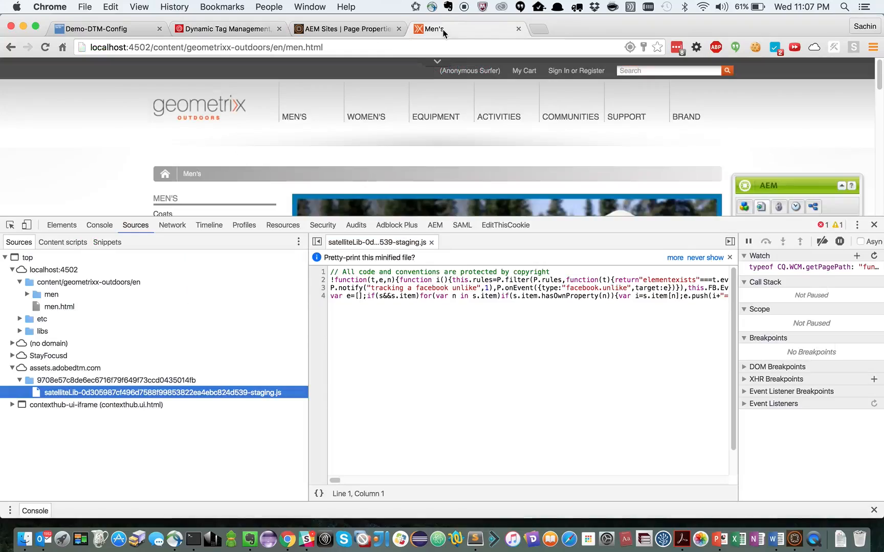
left_click(397, 47)
key("Right")
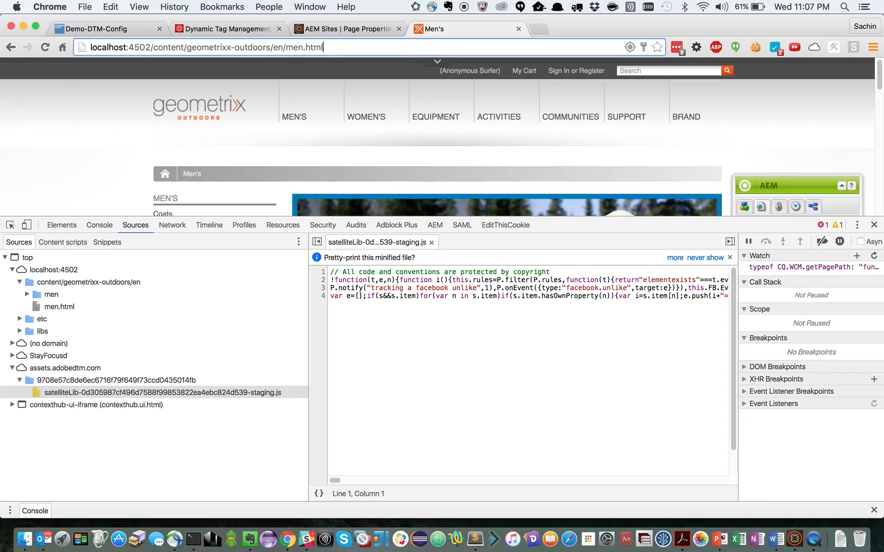
key("Return")
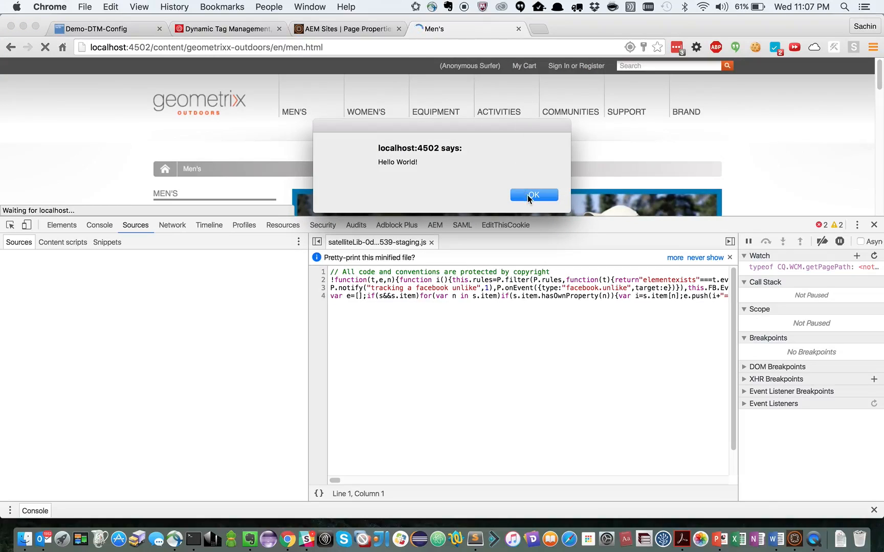
left_click(527, 195)
Copy the address of the Geometrixx Outdoors Men's page and switch to Firefox.
left_click(345, 48)
key("super+c")
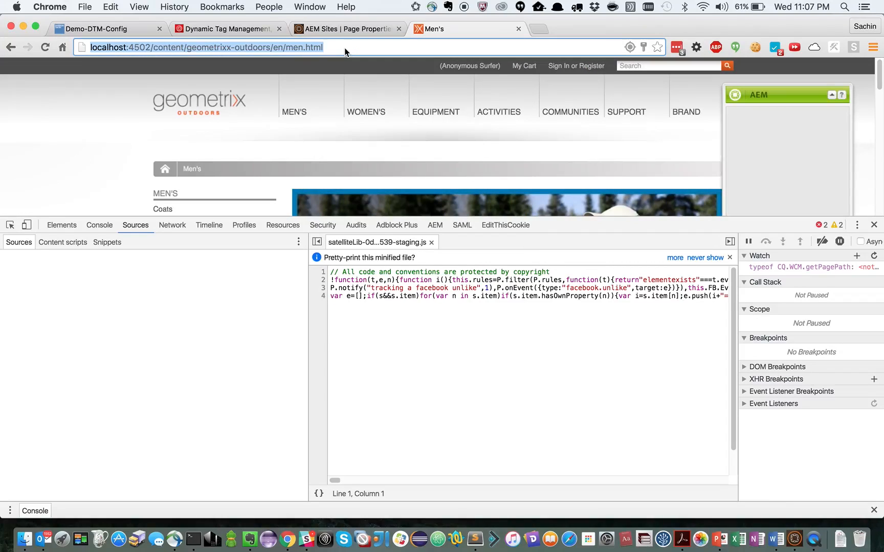
left_click(845, 7)
type("firef")
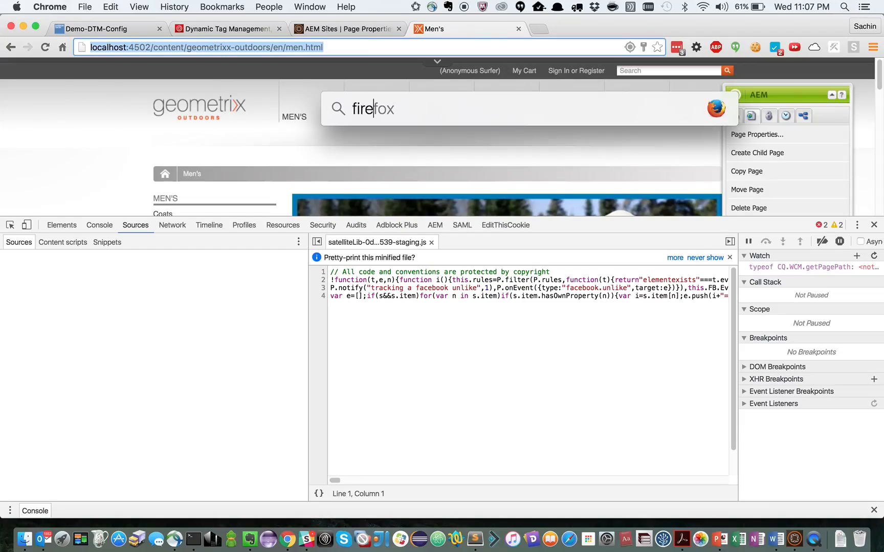
key("Return")
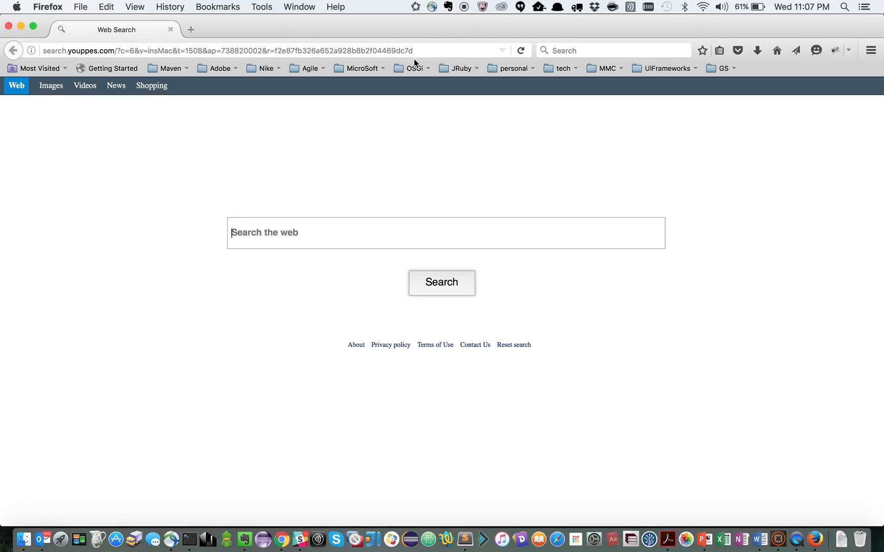
Open the copied Men's page address in a new tab and sign in to Adobe Experience Manager with the prefilled credentials.
left_click(191, 30)
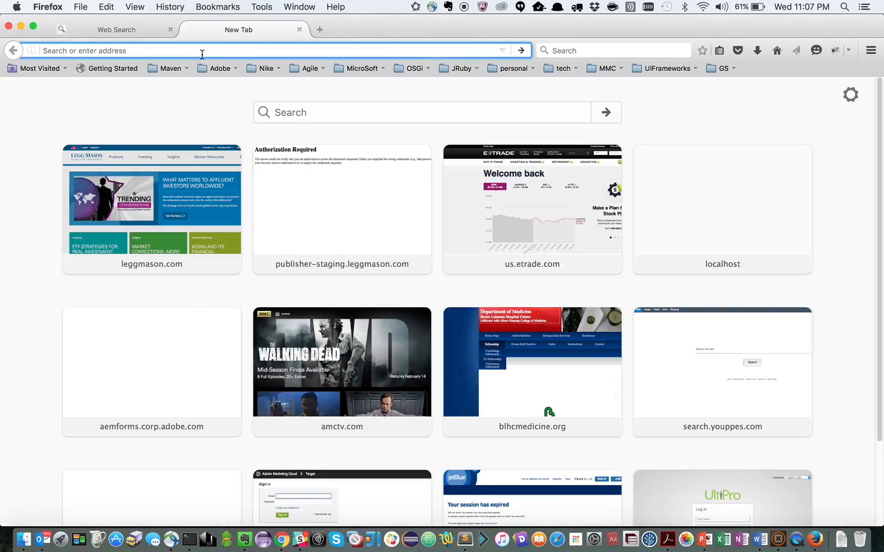
key("super+v")
key("Return")
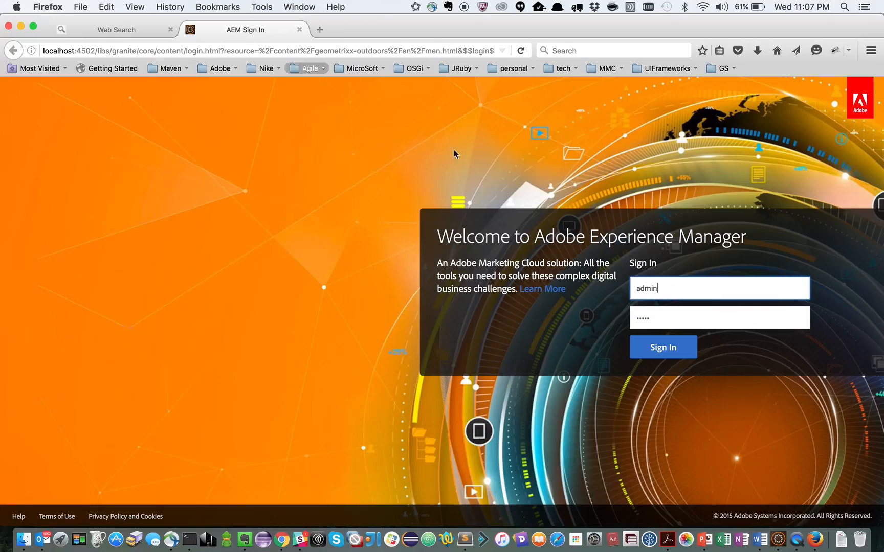
left_click(677, 350)
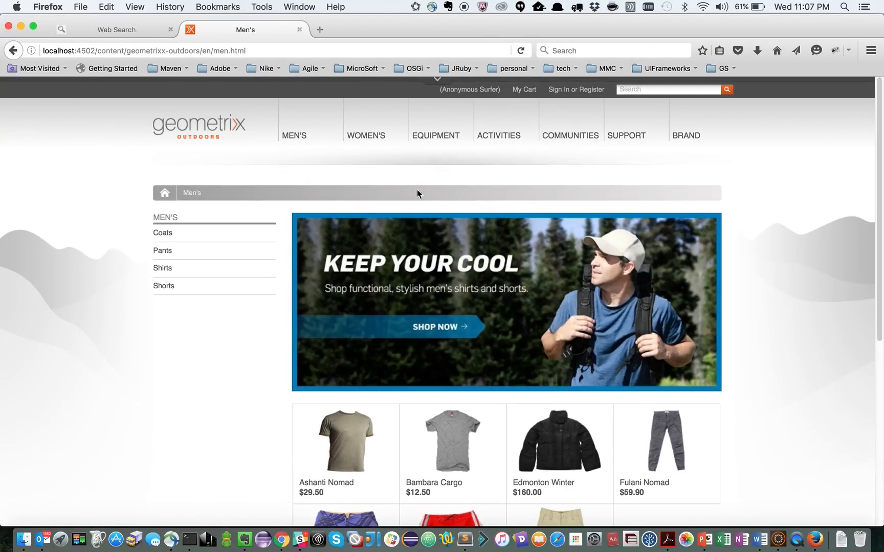
Reload the Men's page to test the alert rule in Firefox and close the Firefox window.
left_click(271, 51)
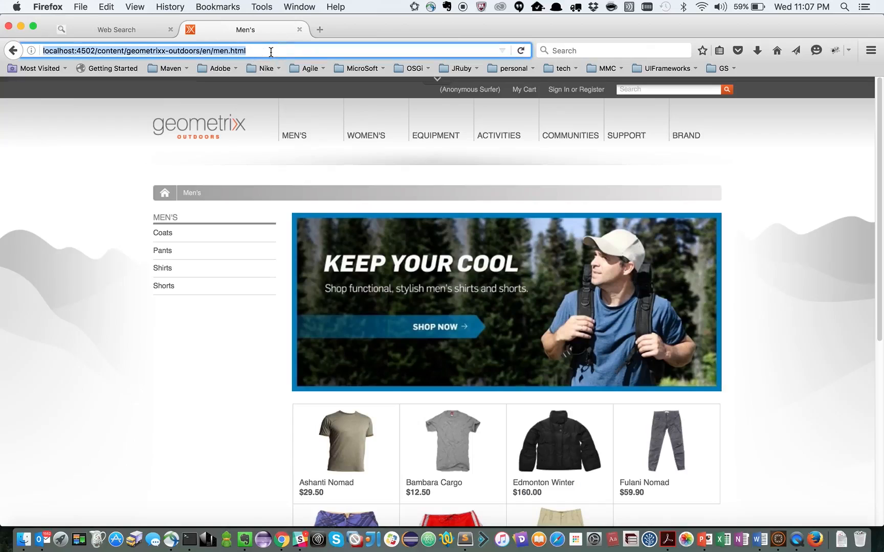
key("Return")
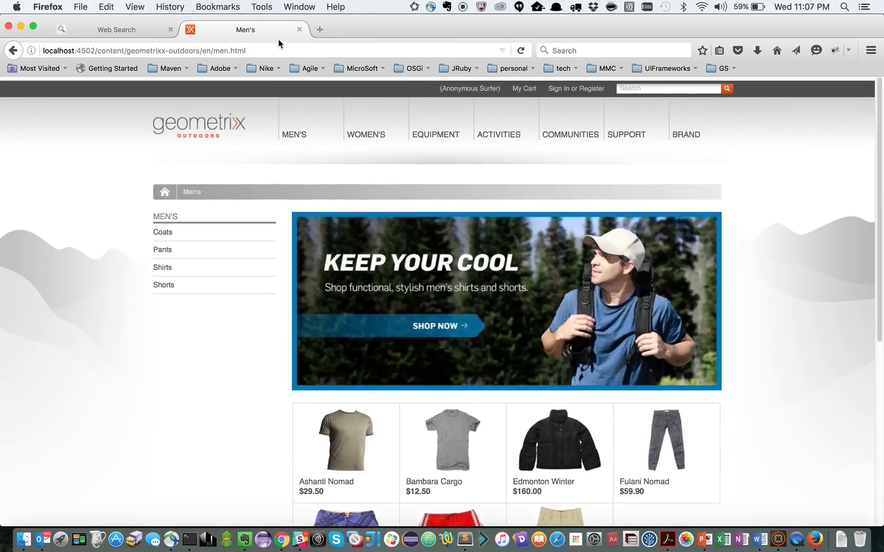
left_click(8, 26)
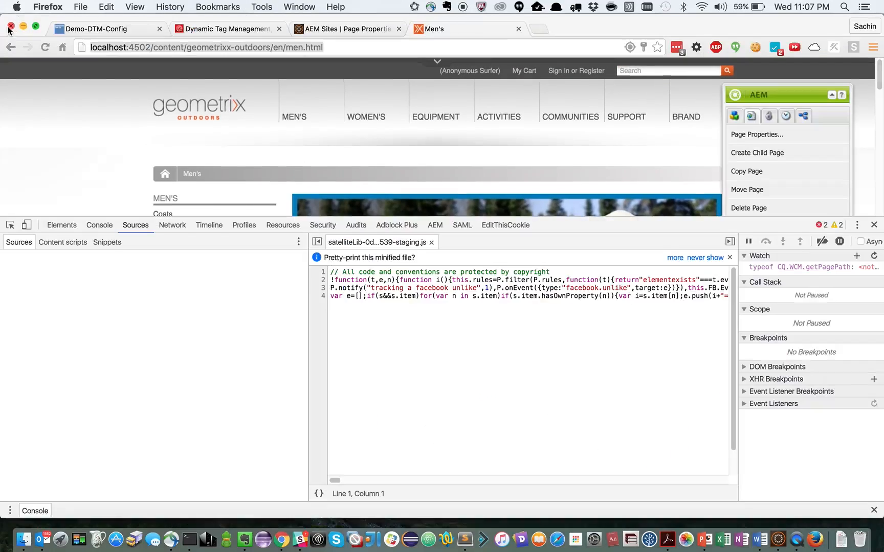
Open the Alert page load rule of SM-DTM-Demo in Chrome and review its trigger and browser conditions.
left_click(224, 28)
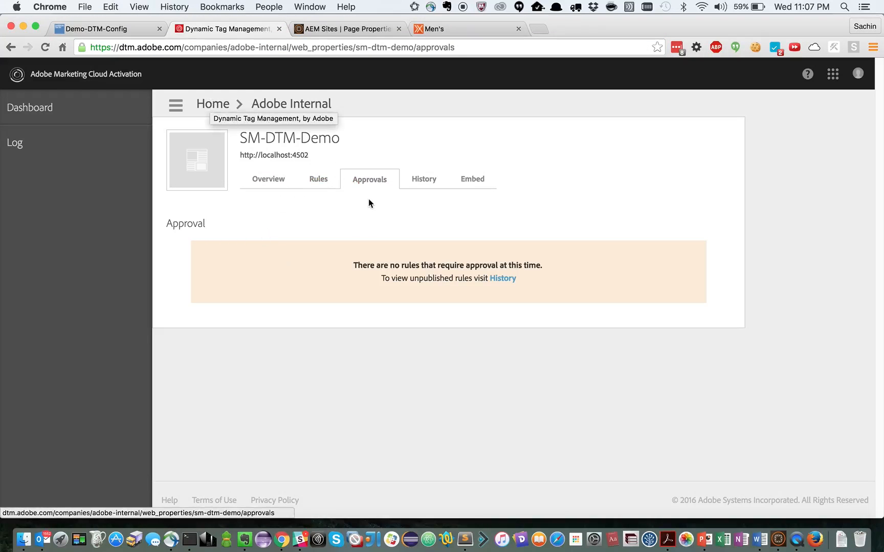
left_click(317, 179)
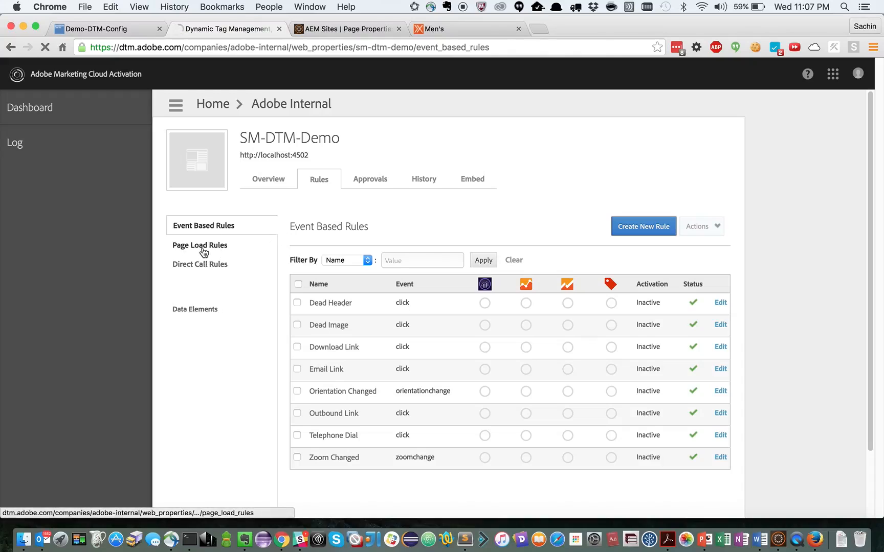
left_click(202, 247)
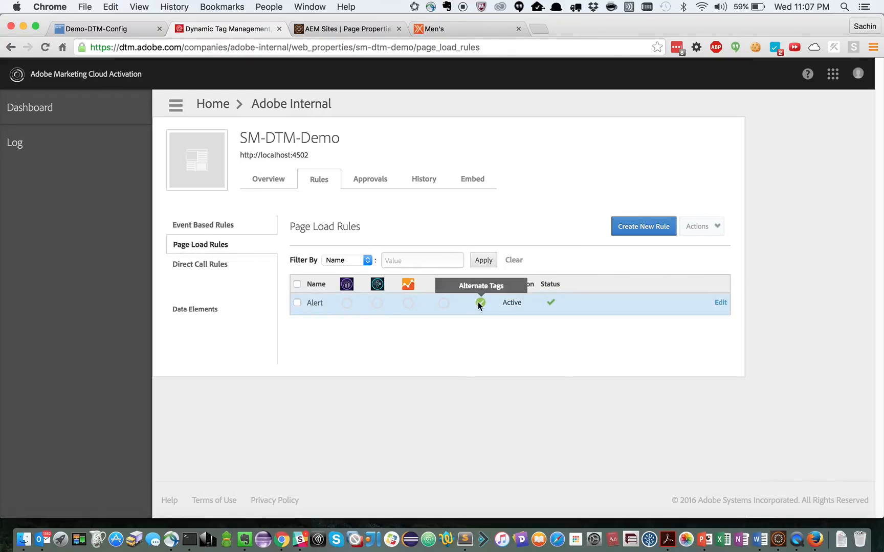
left_click(723, 303)
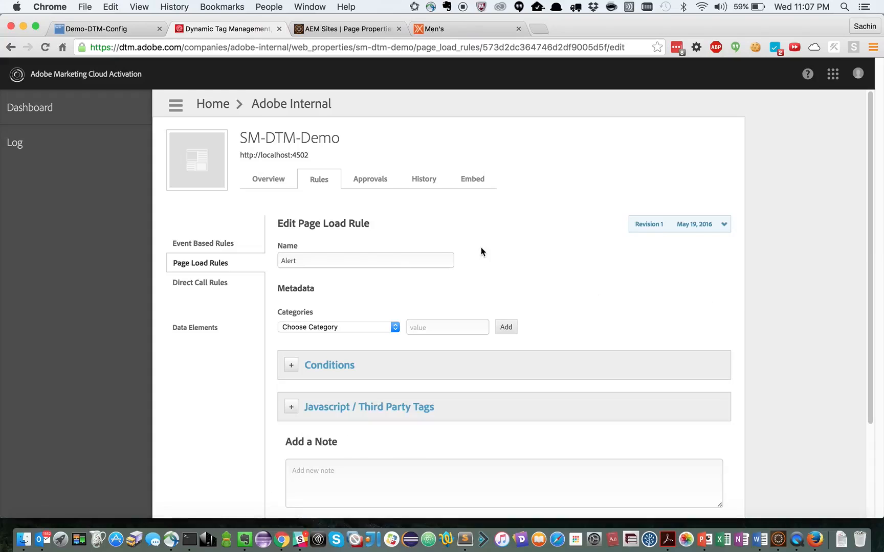
scroll(481, 247, "down", 3)
left_click(293, 291)
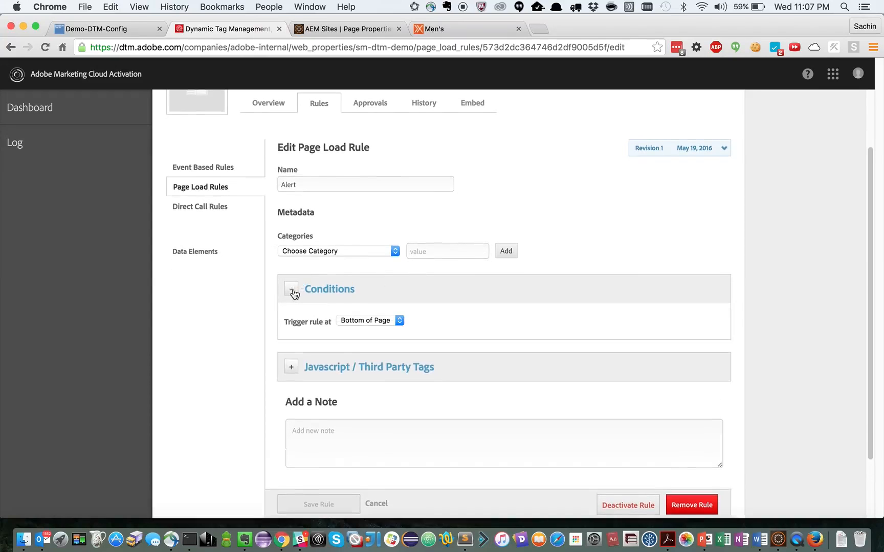
scroll(343, 386, "down", 2)
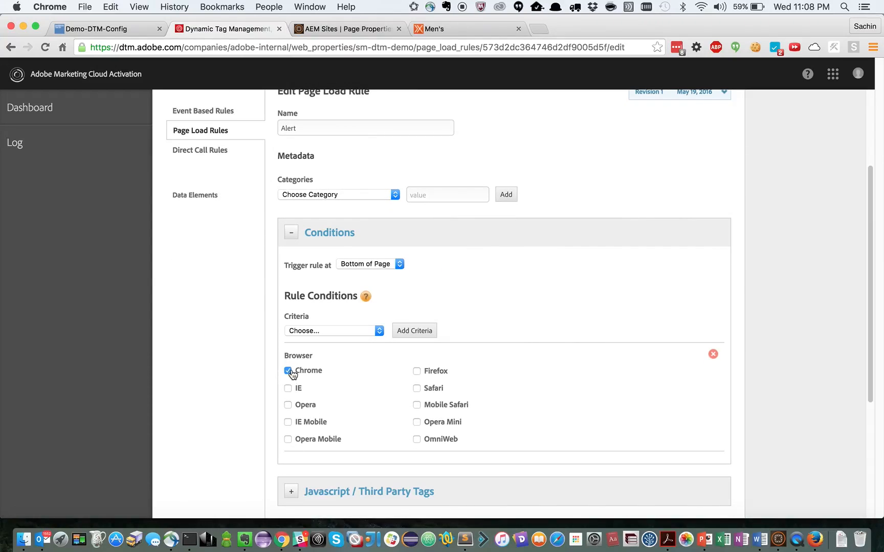
scroll(402, 297, "up", 4)
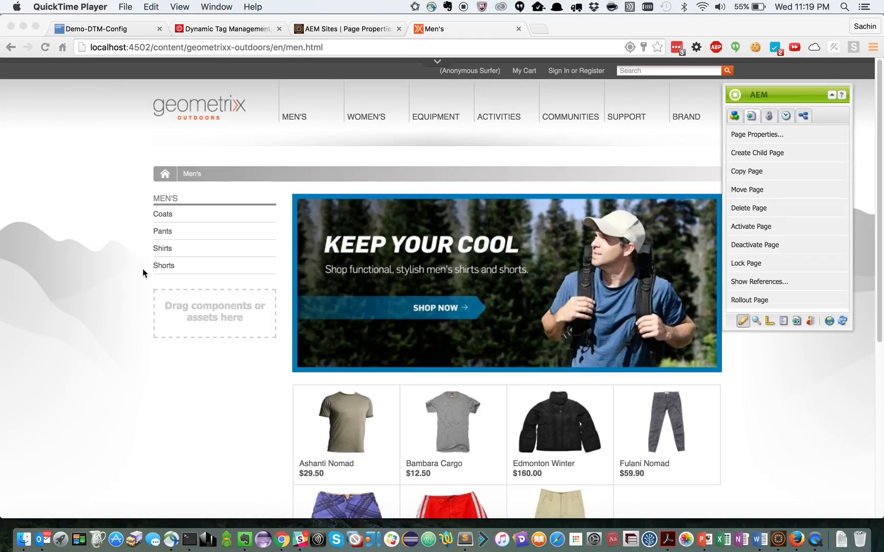
Open the sc5.omniture.com sign-in page in a new browser tab.
left_click(537, 28)
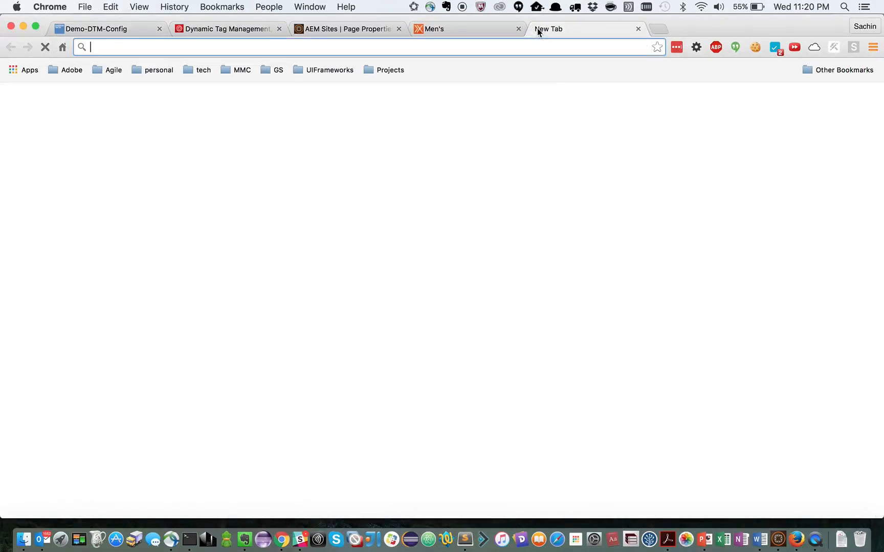
type("sc5.omniture.com")
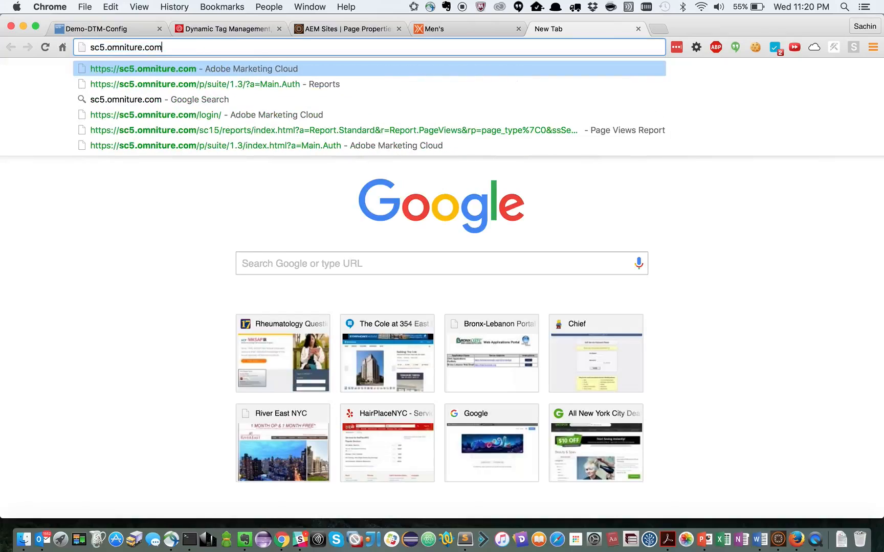
key("Return")
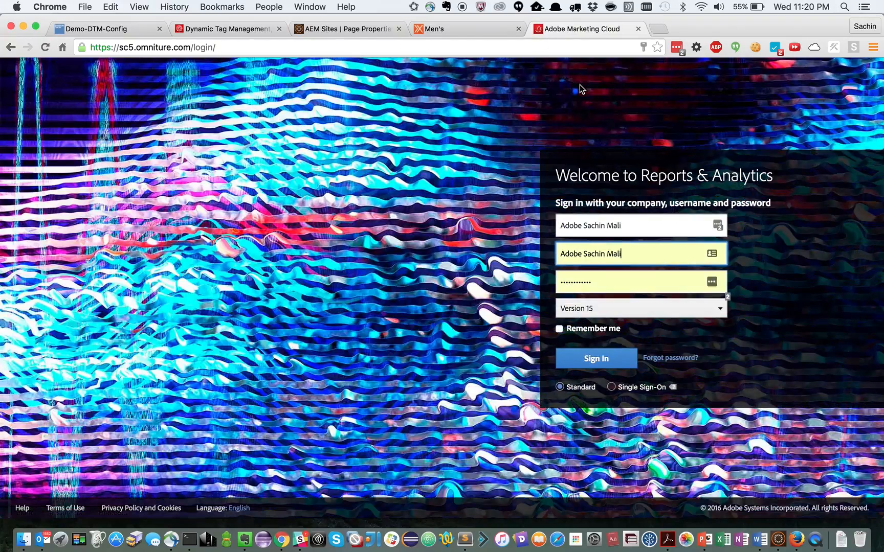
Replace the prefilled username with the account's username, sign in to Reports & Analytics, and dismiss the offer to save the password.
triple_click(638, 260)
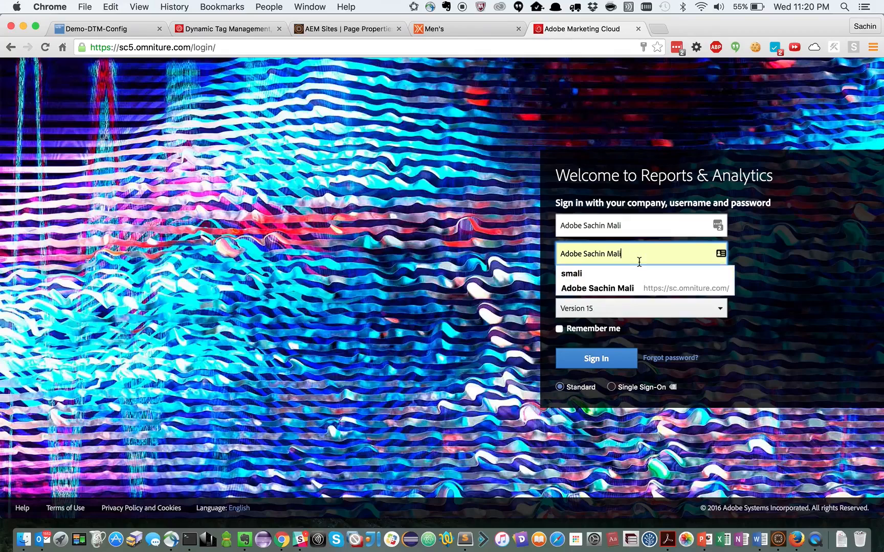
type("s")
key("BackSpace")
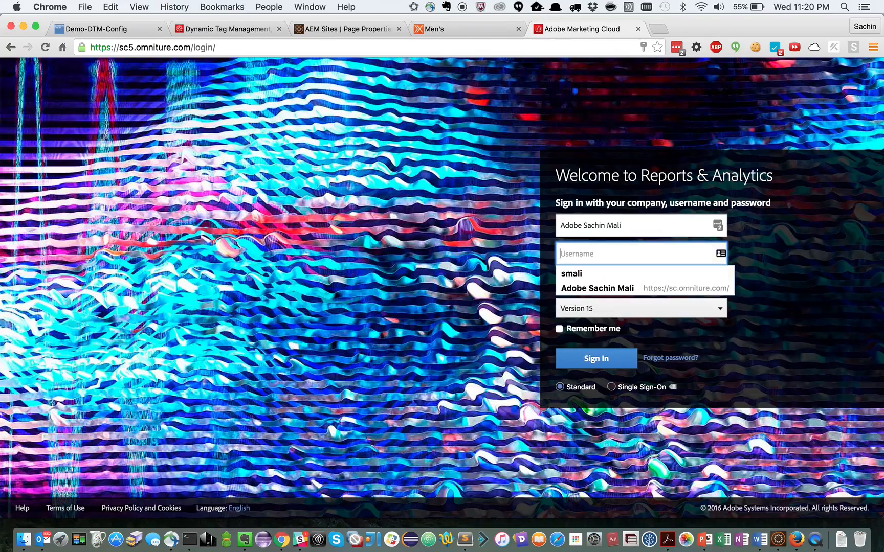
type("smali")
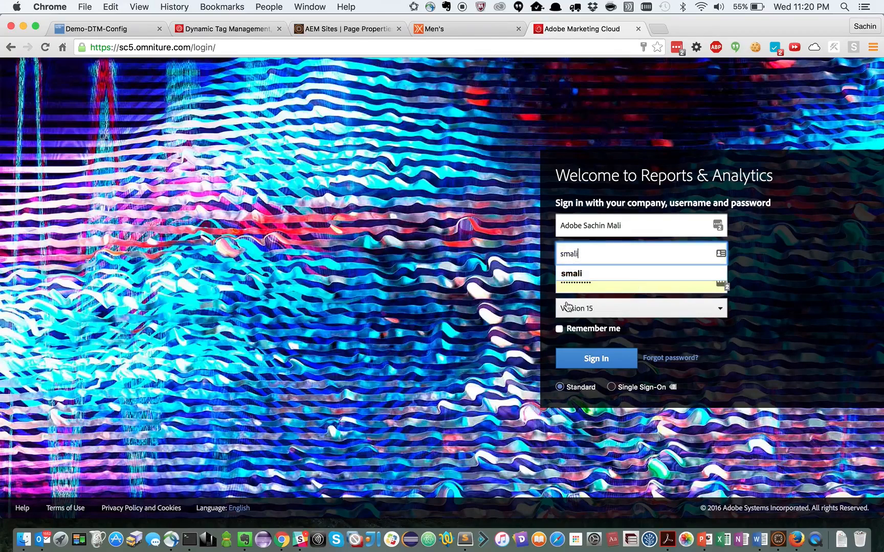
left_click(506, 302)
left_click(597, 366)
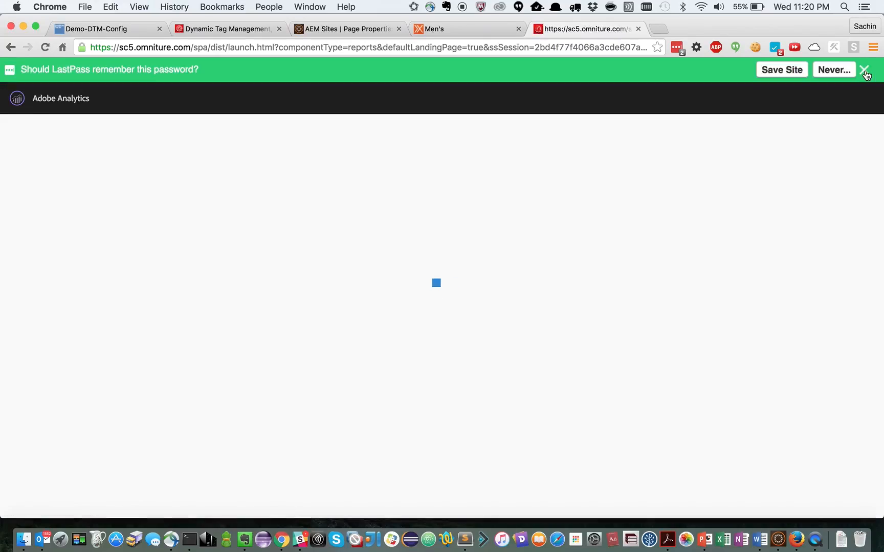
left_click(866, 71)
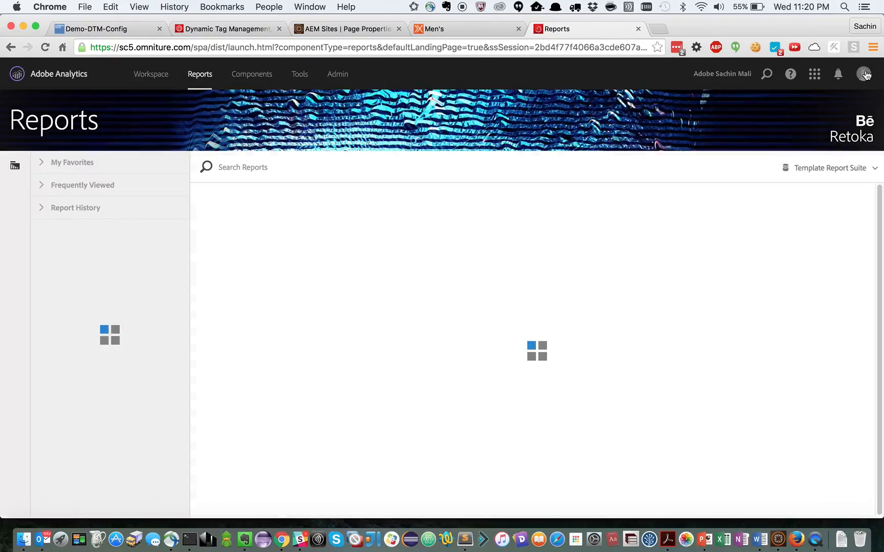
Open the signed-in user's account in Analytics User Management and examine its access groups and Web Service Credentials.
mouse_move(343, 78)
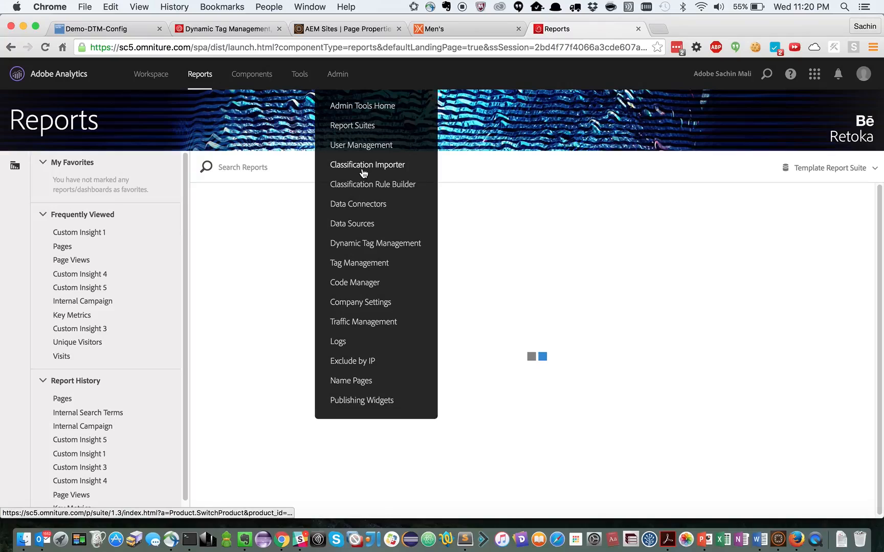
left_click(362, 147)
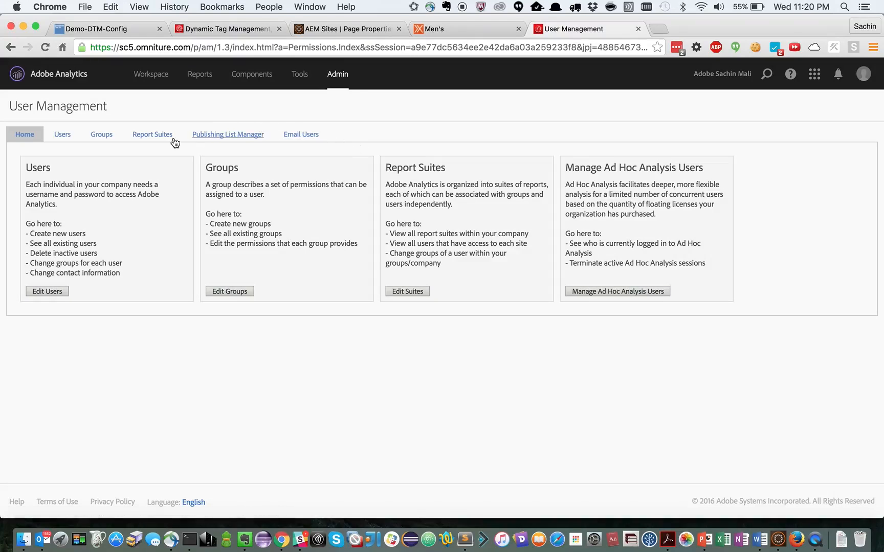
left_click(65, 138)
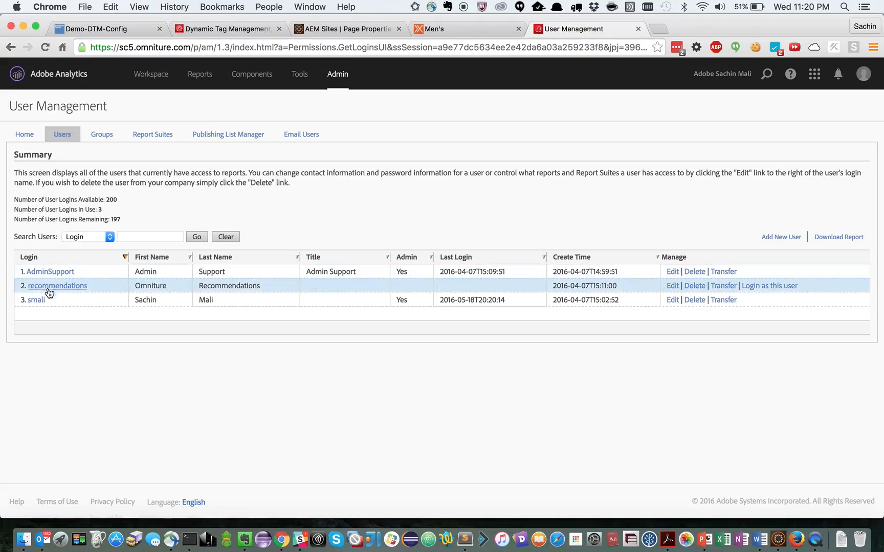
left_click(674, 302)
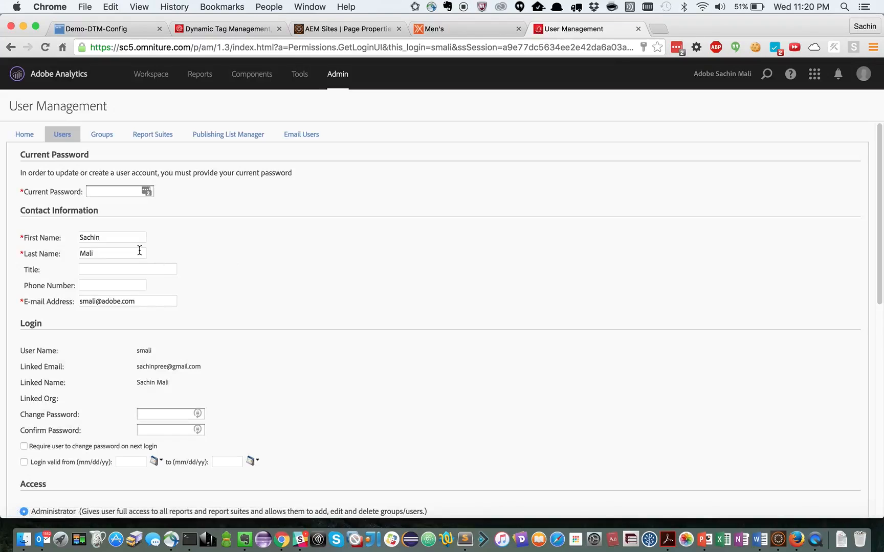
scroll(211, 272, "down", 10)
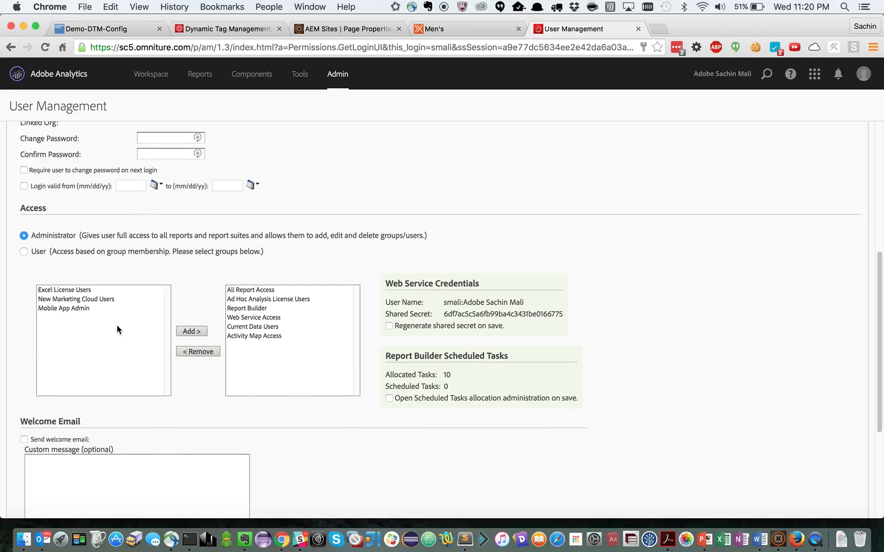
scroll(117, 325, "up", 2)
scroll(117, 324, "down", 5)
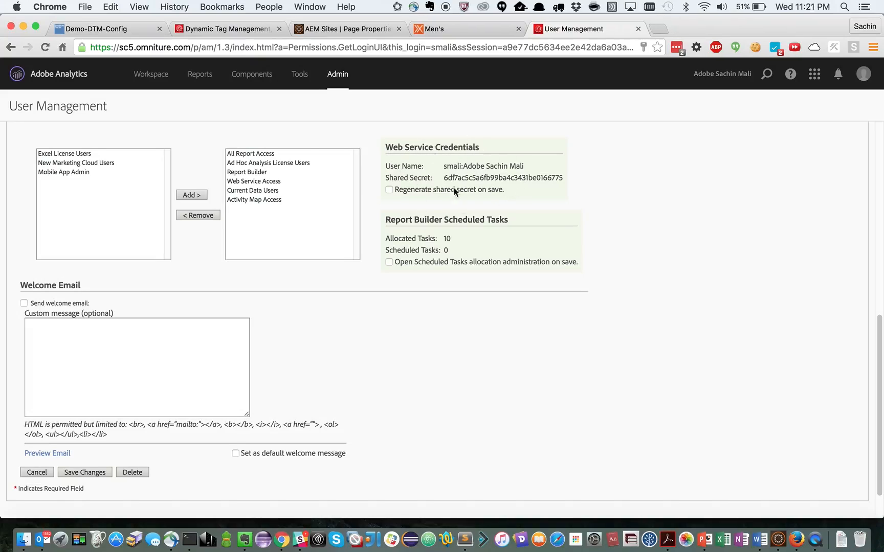
scroll(519, 183, "up", 10)
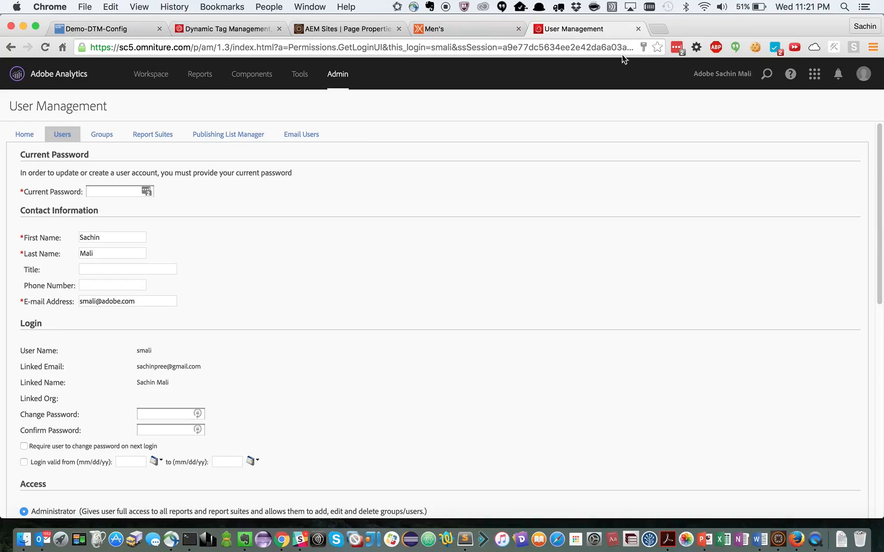
Open the Traffic Management overview of the asmdtm-demo report suite and check its traffic change event's dates against today's date.
mouse_move(339, 76)
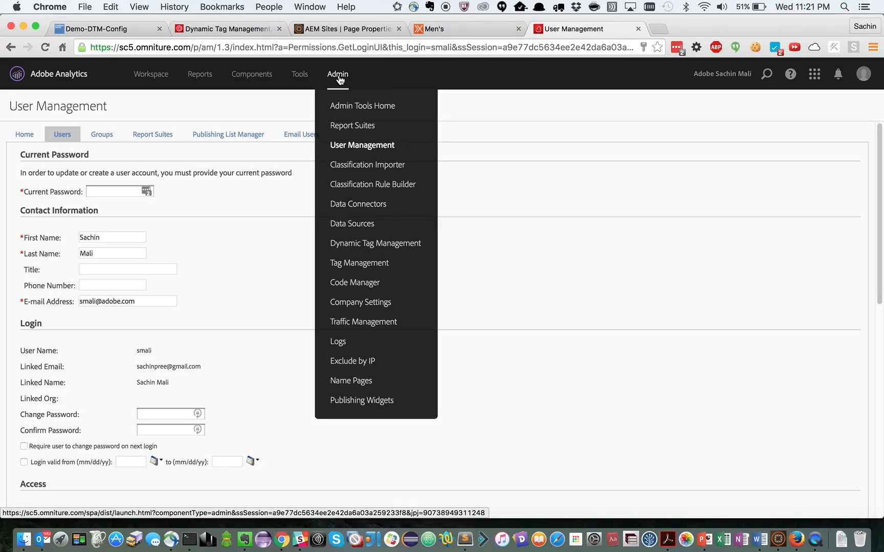
left_click(353, 127)
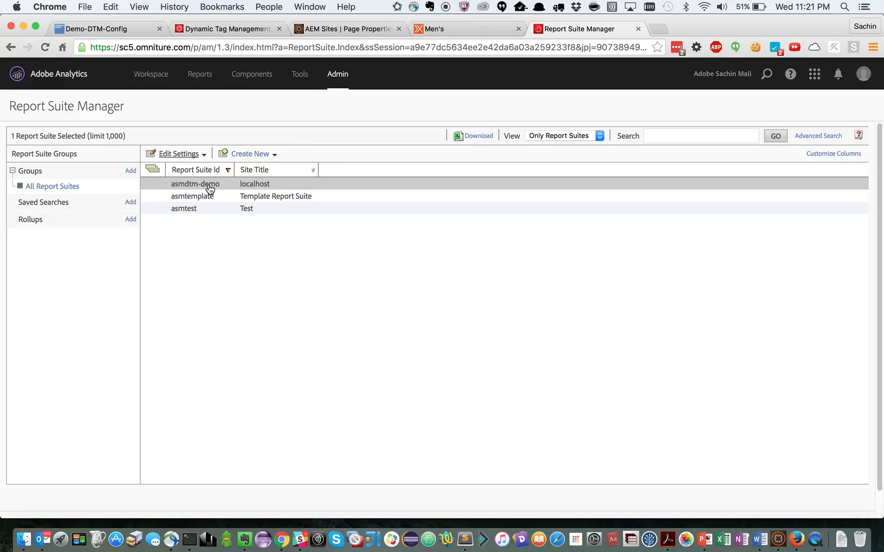
left_click(203, 154)
mouse_move(205, 163)
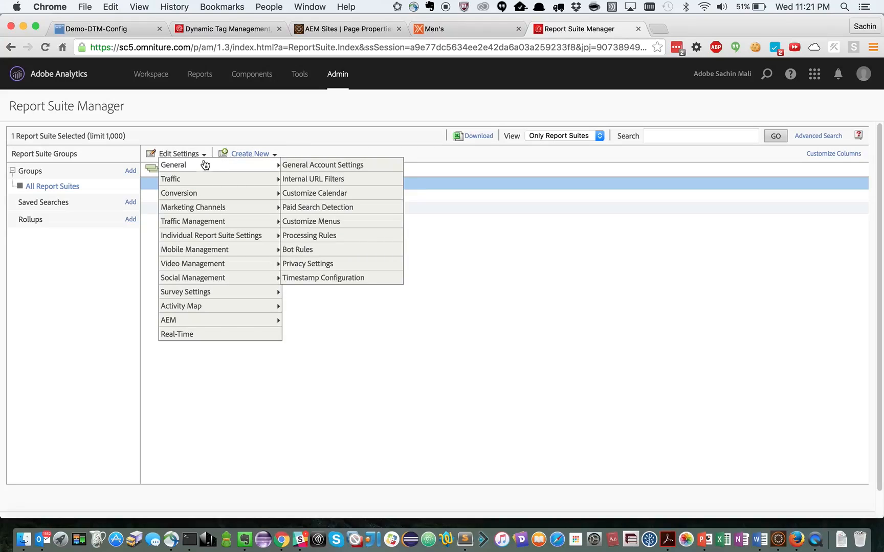
mouse_move(211, 220)
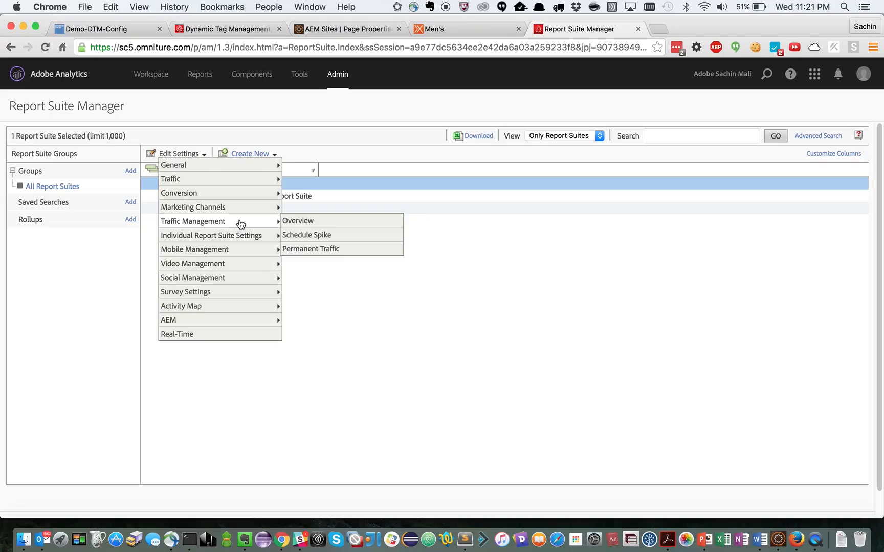
left_click(297, 223)
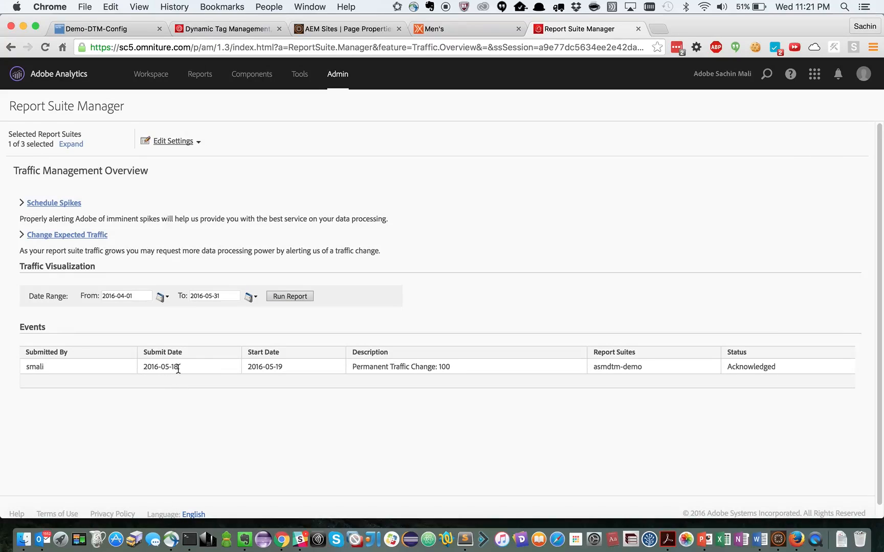
left_click(806, 6)
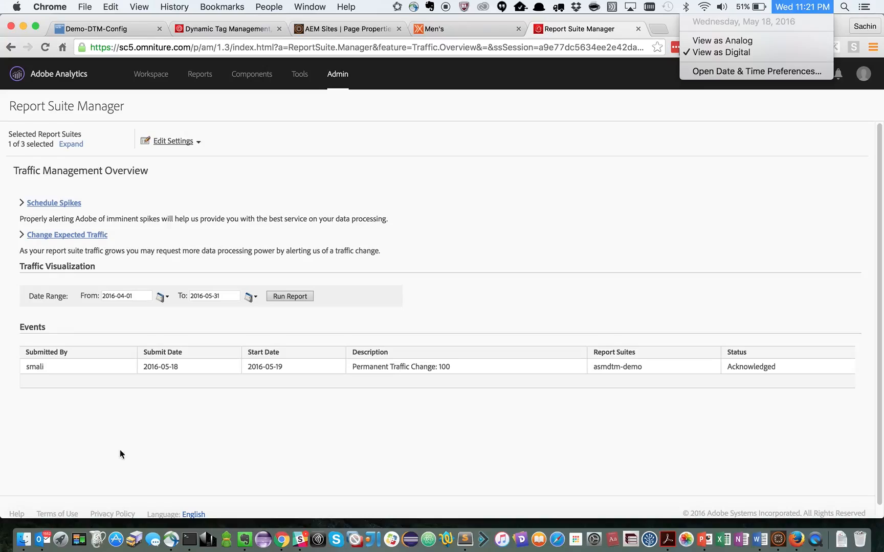
left_click(232, 450)
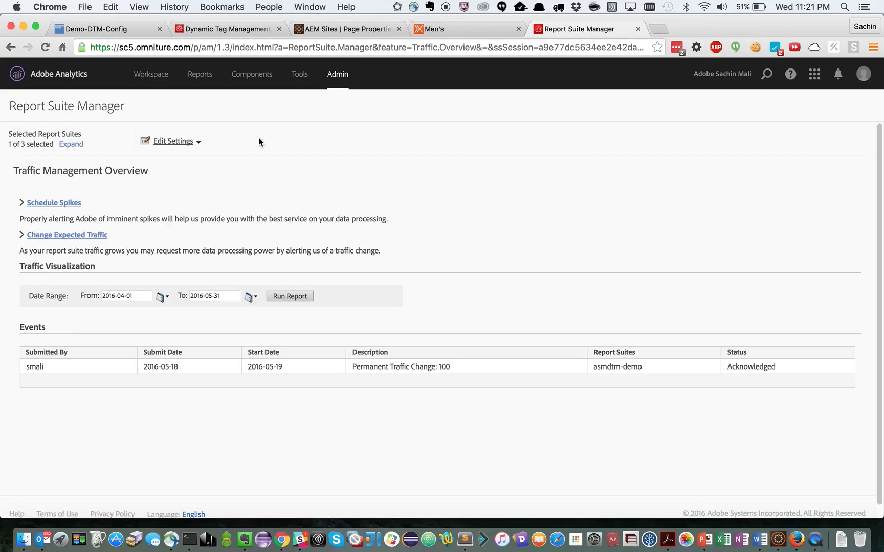
Return to the report suite list and open the Traffic Variables settings of asmdtm-demo.
mouse_move(338, 74)
left_click(351, 135)
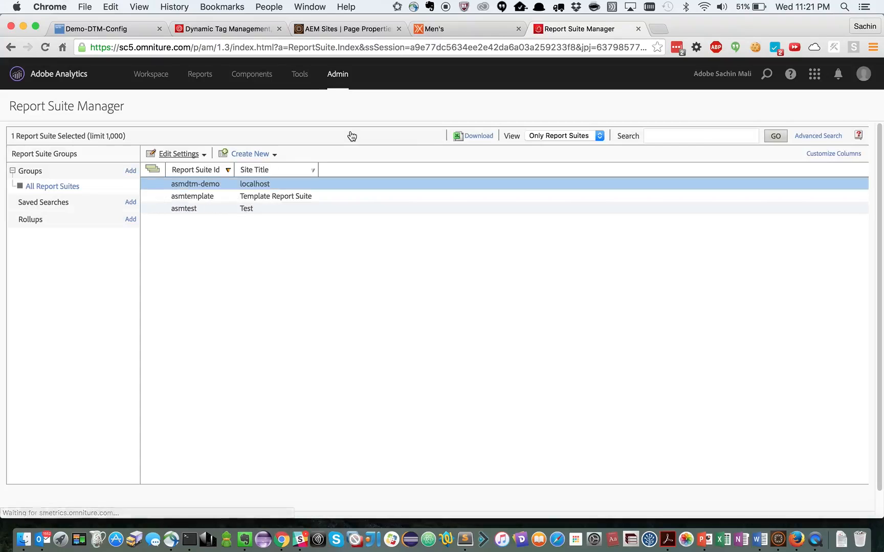
left_click(198, 154)
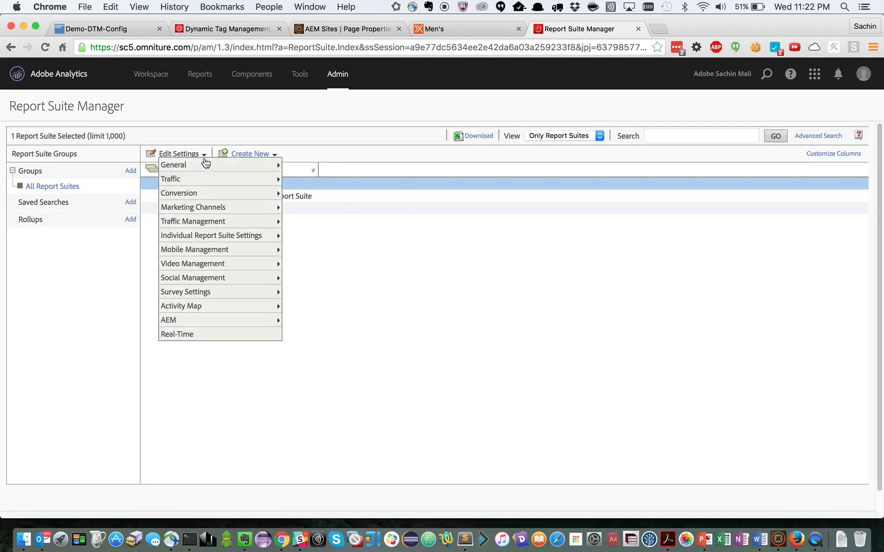
mouse_move(205, 163)
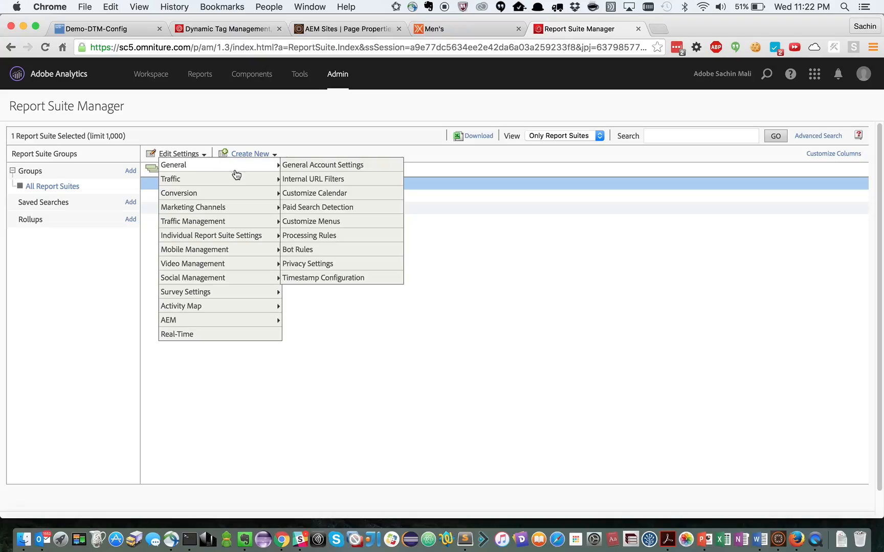
mouse_move(244, 180)
left_click(307, 179)
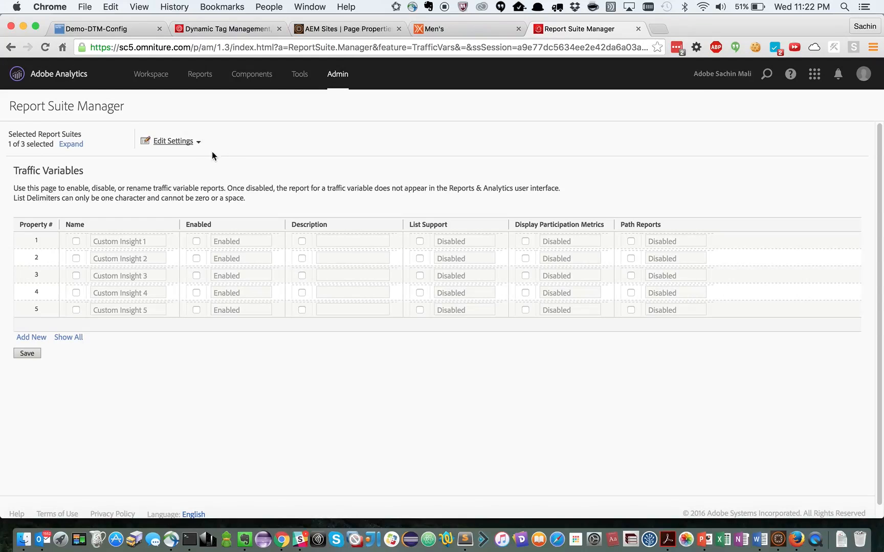
Open the Conversion Variables settings of the same report suite to review its eVars.
left_click(198, 142)
mouse_move(204, 199)
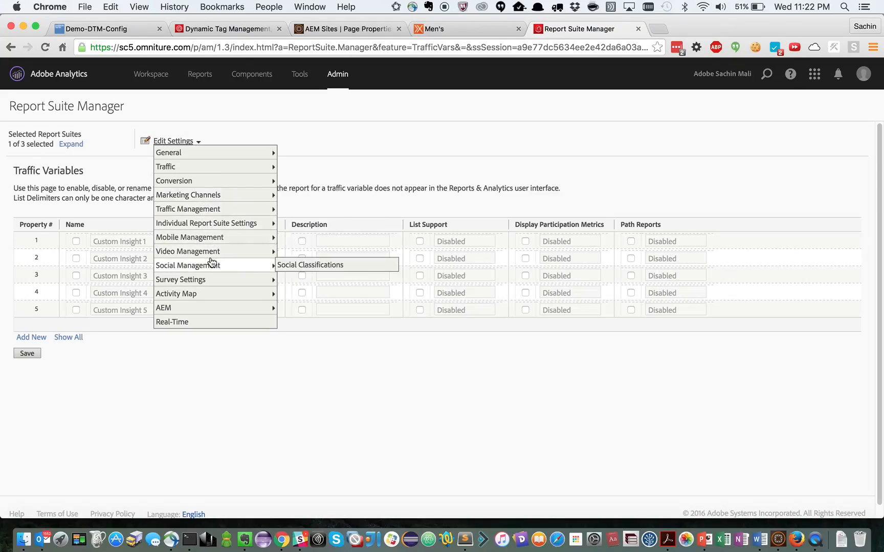
mouse_move(232, 215)
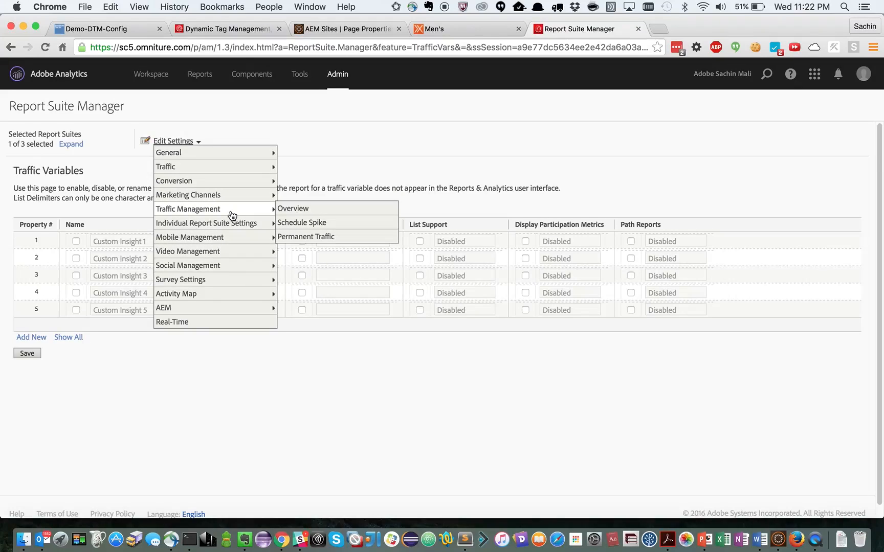
mouse_move(234, 185)
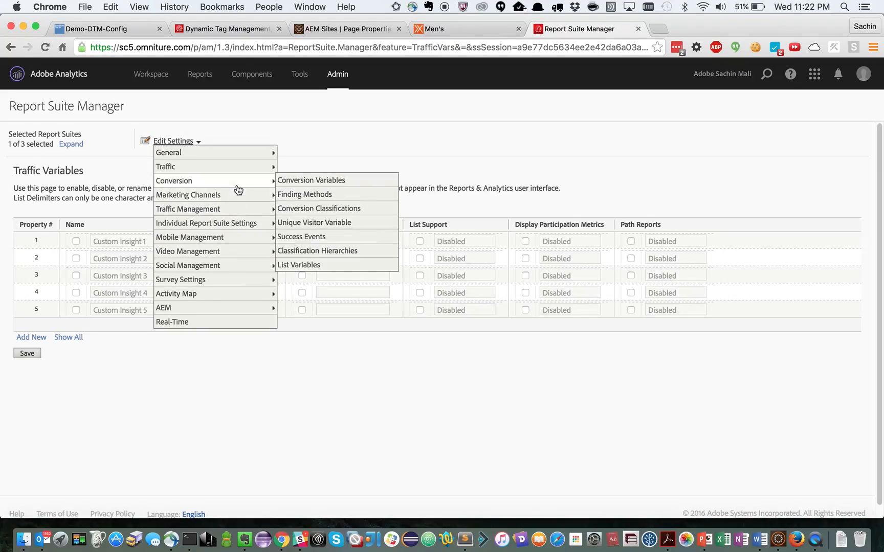
left_click(288, 183)
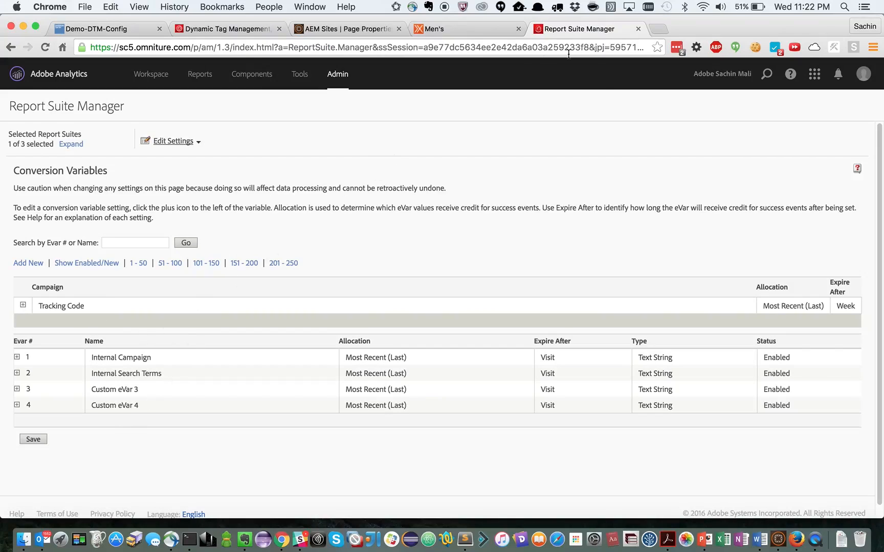
Open the signed-in administrator's account for editing from the User Management user list.
left_click(339, 75)
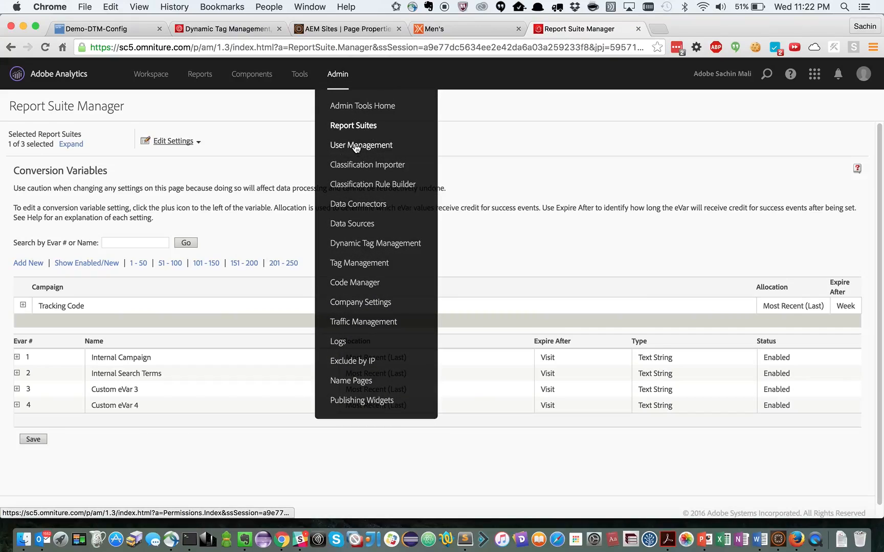
left_click(356, 147)
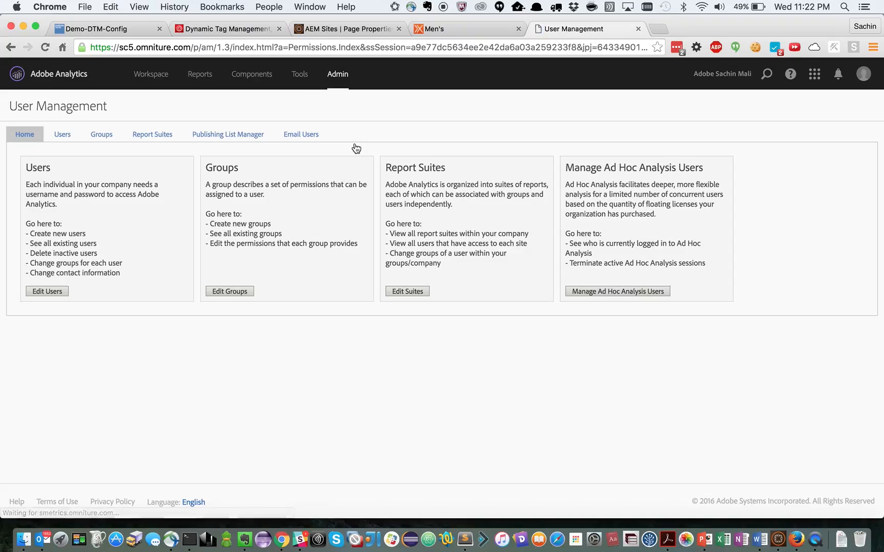
left_click(69, 136)
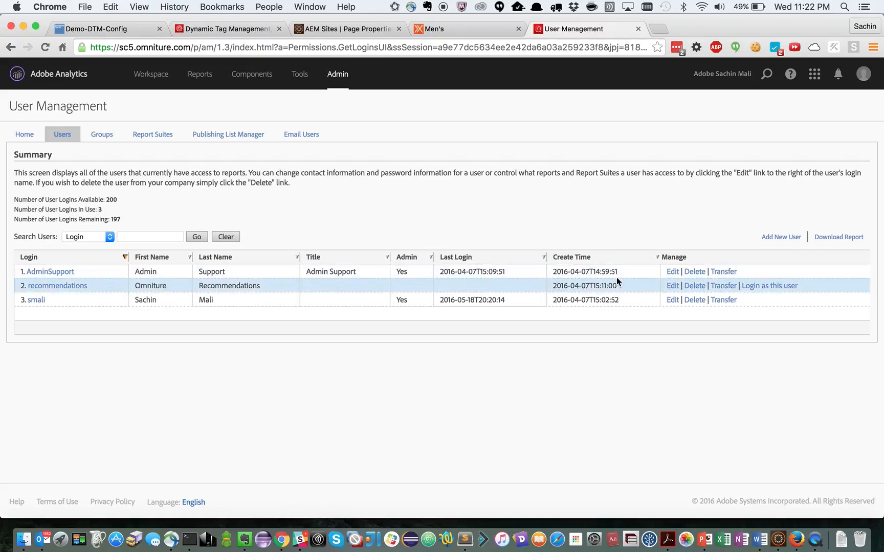
left_click(674, 301)
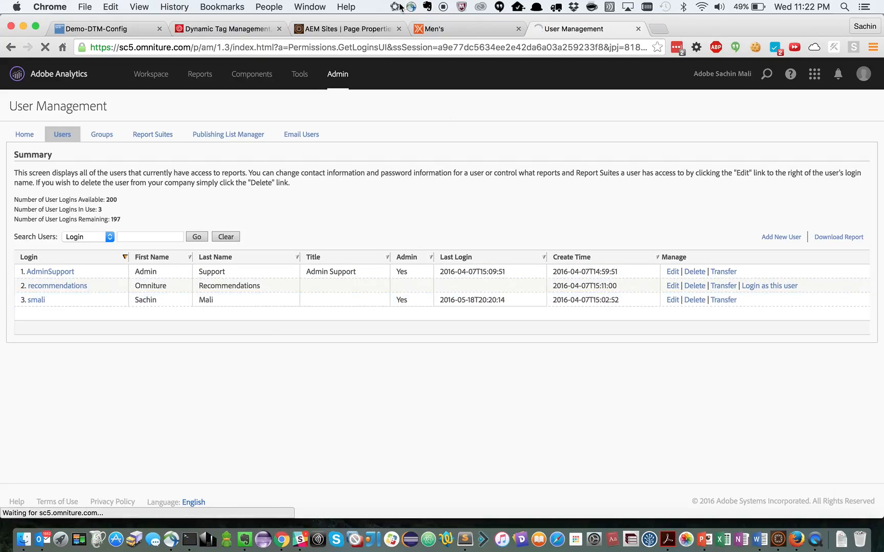
Switch to Dynamic Tag Management and start adding an Adobe Analytics tool named Demo-Analytics to the SM-DTM-Demo property.
left_click(208, 31)
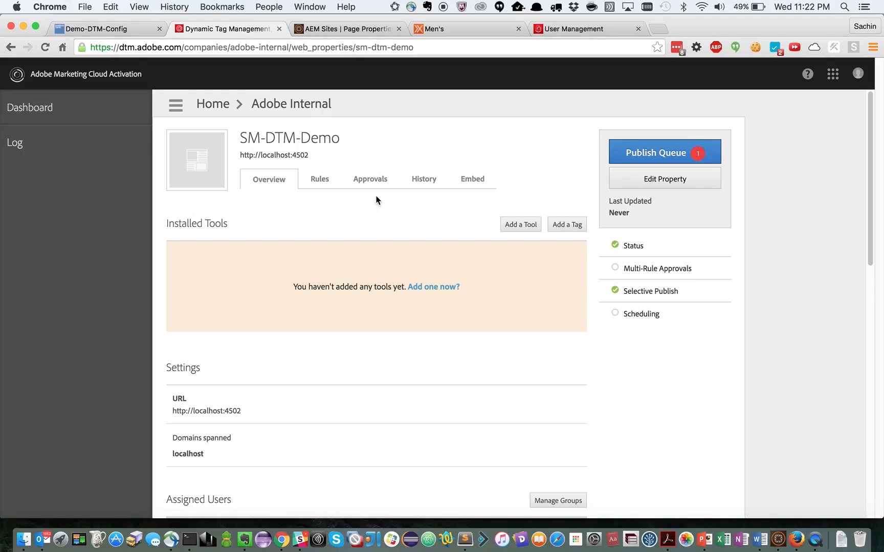
left_click(268, 182)
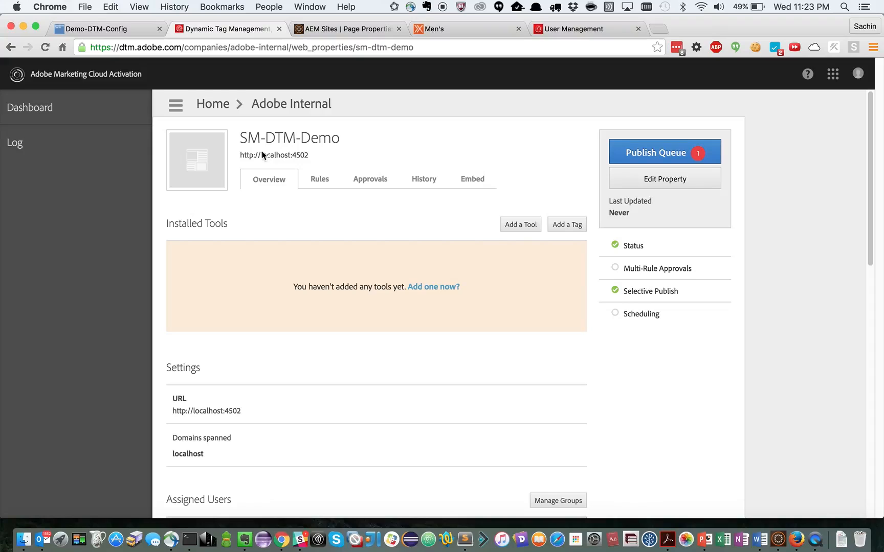
left_click(524, 229)
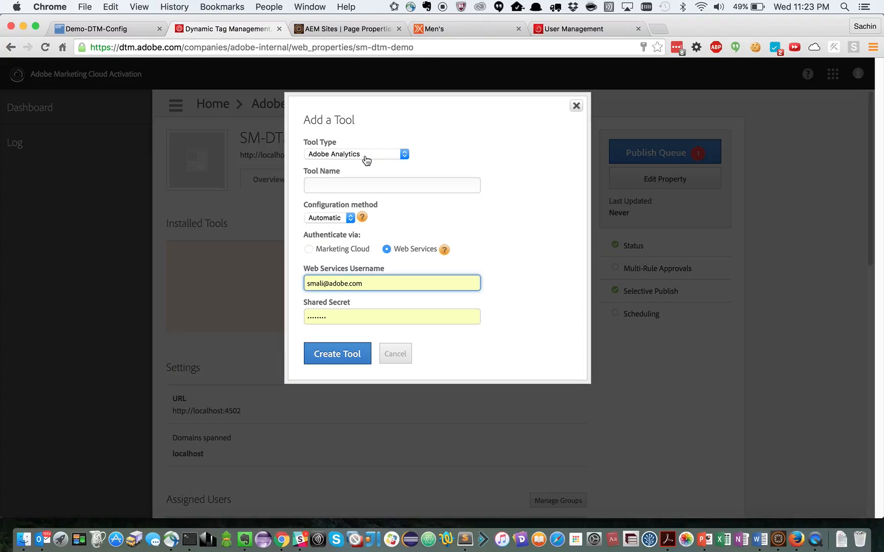
left_click(349, 182)
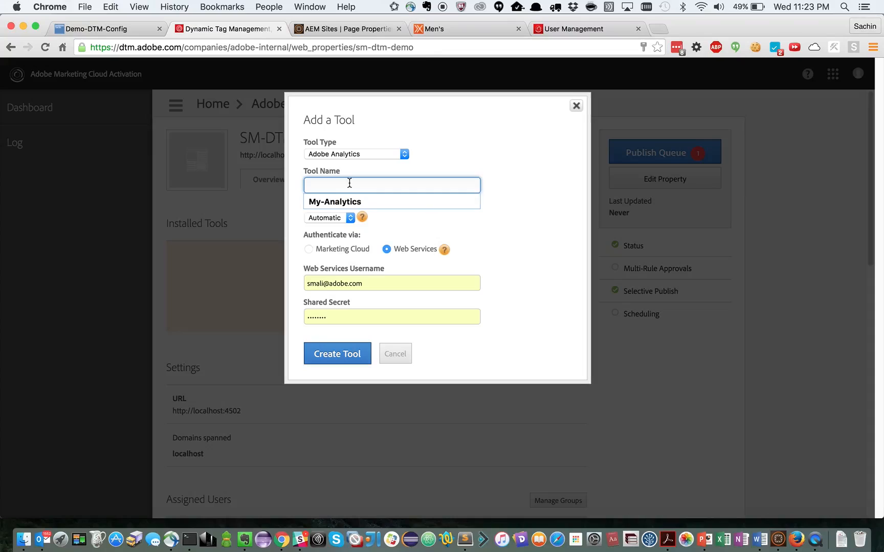
key("Down")
key("Return")
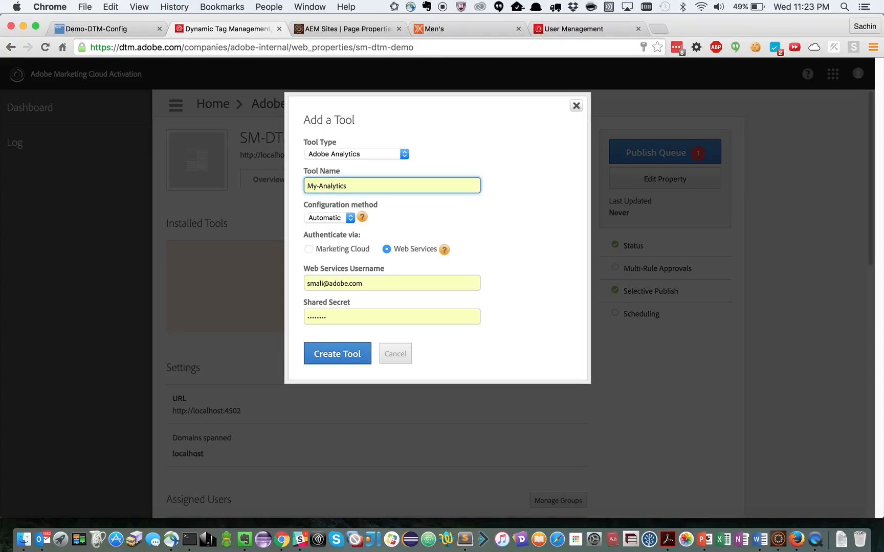
left_click_drag(319, 188, 296, 187)
type("Demo")
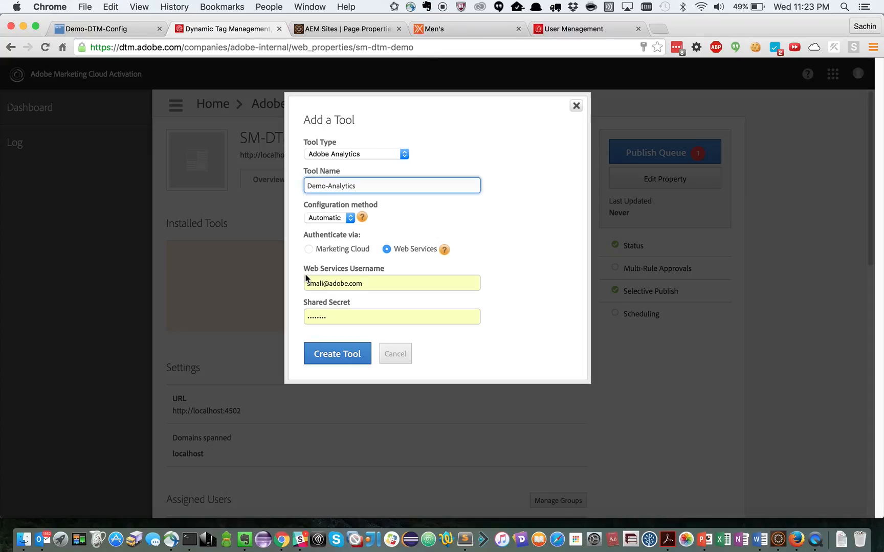
Replace the tool's Web Services Username with the user name copied from the account's Web Service Credentials in Adobe Analytics.
left_click(381, 285)
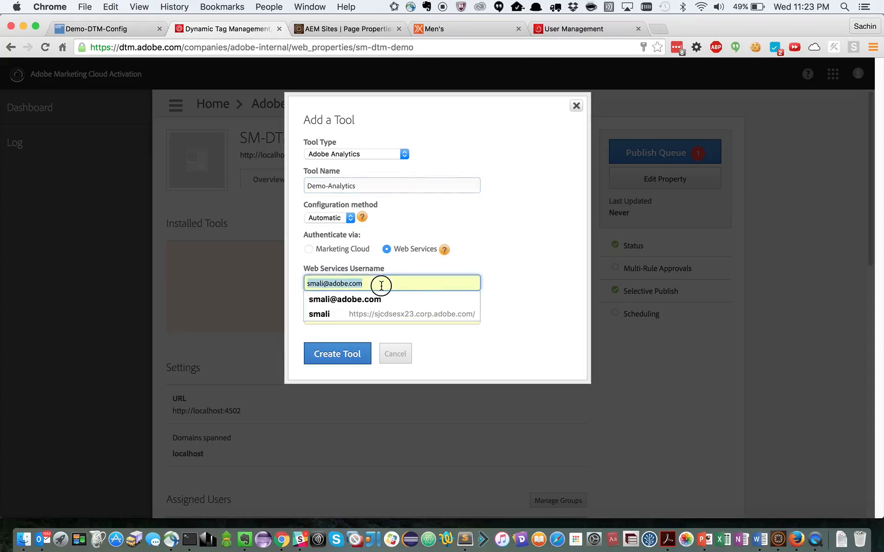
key("super+a")
key("BackSpace")
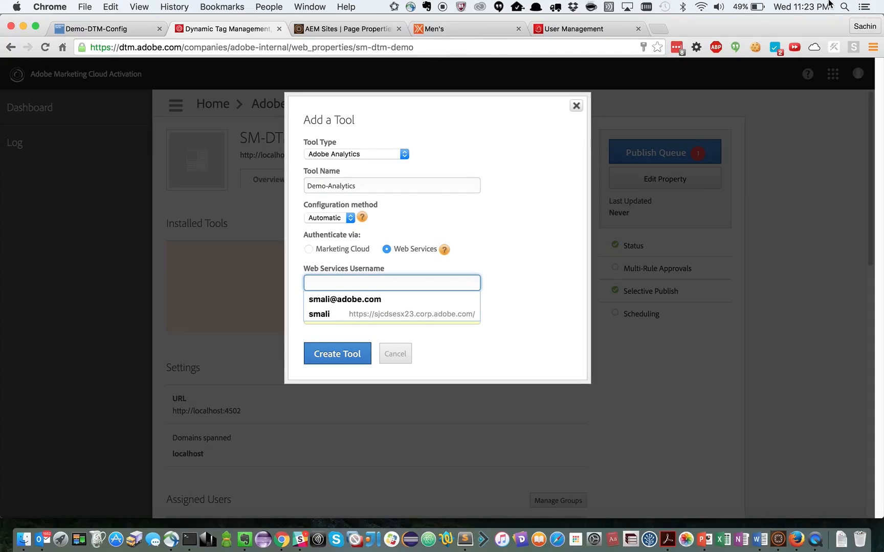
left_click(557, 30)
scroll(383, 325, "down", 5)
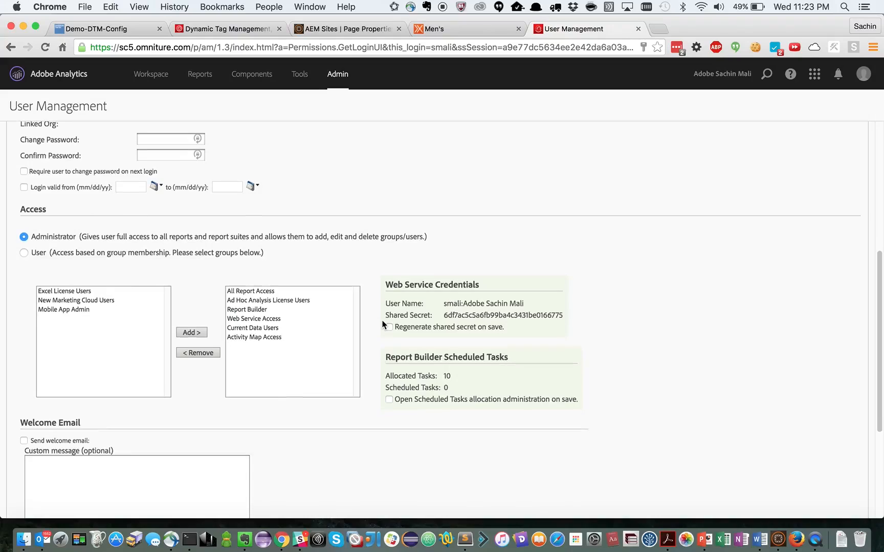
left_click_drag(444, 304, 522, 306)
key("super+c")
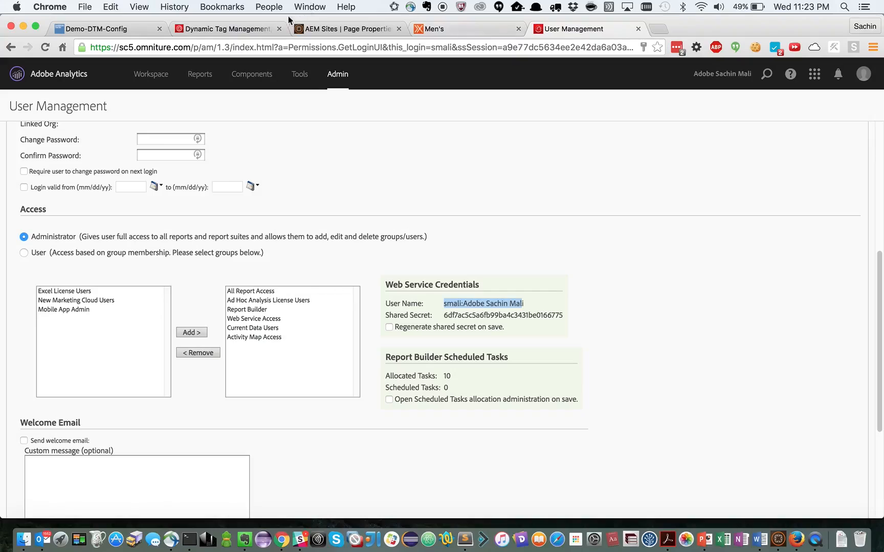
left_click(230, 29)
key("super+v")
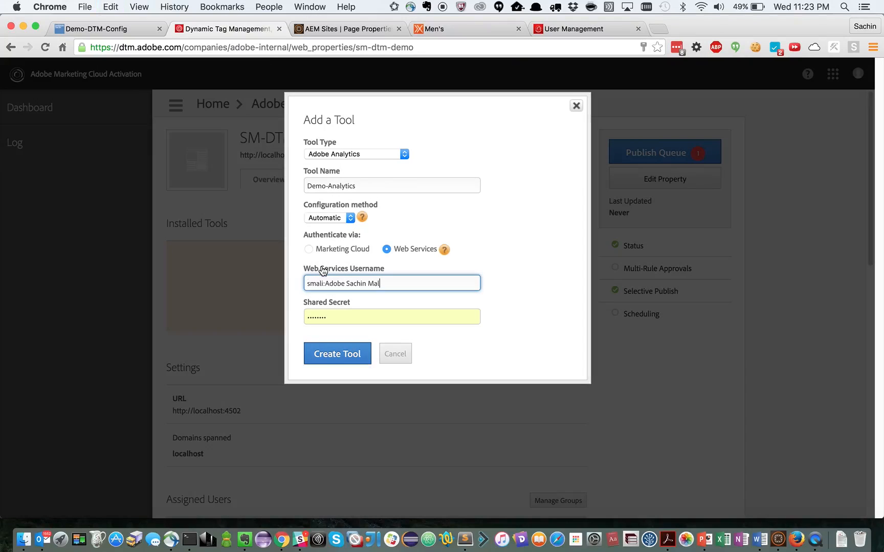
type("i")
key("Tab")
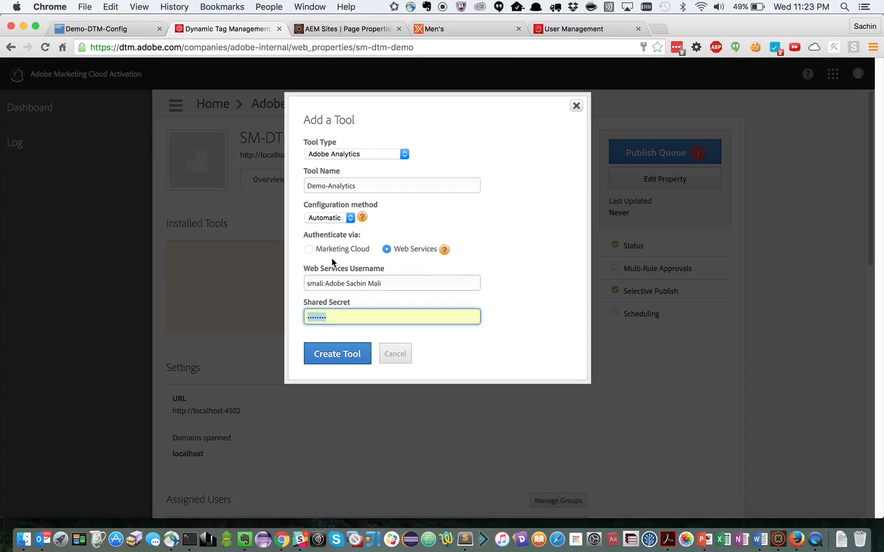
Copy the account's shared secret from Adobe Analytics into the tool's Shared Secret field and create the tool.
left_click(572, 29)
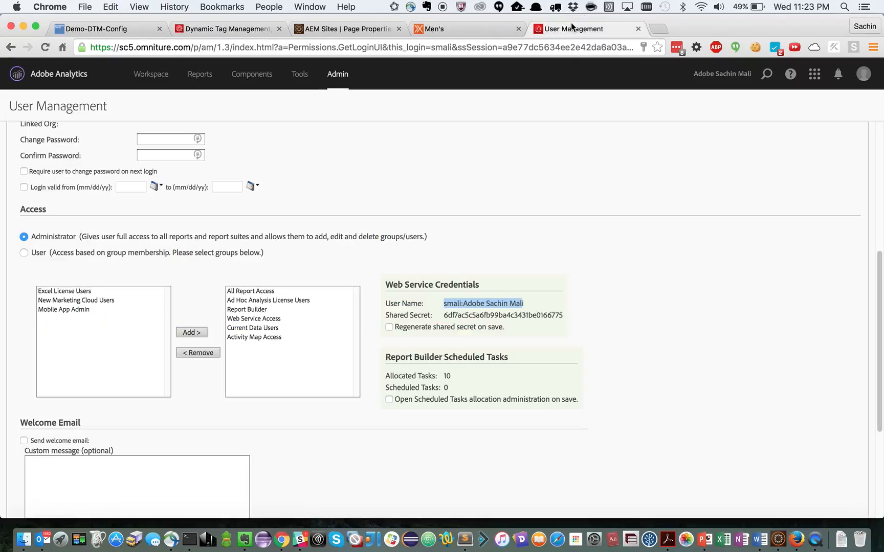
double_click(450, 317)
key("super+c")
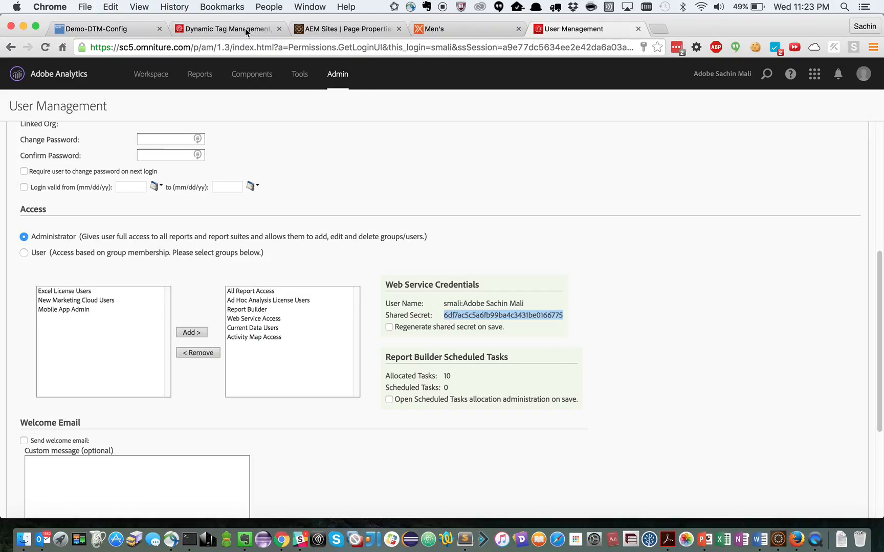
left_click(211, 29)
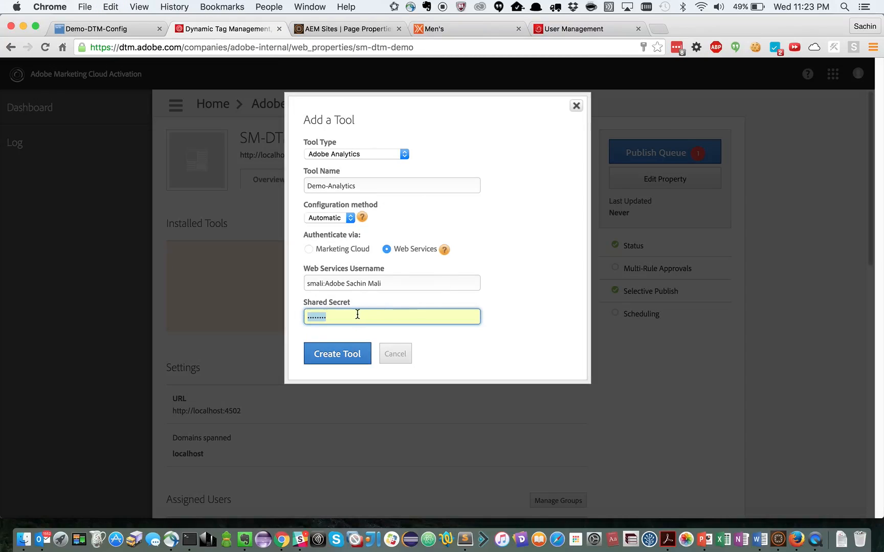
key("super+v")
left_click(340, 355)
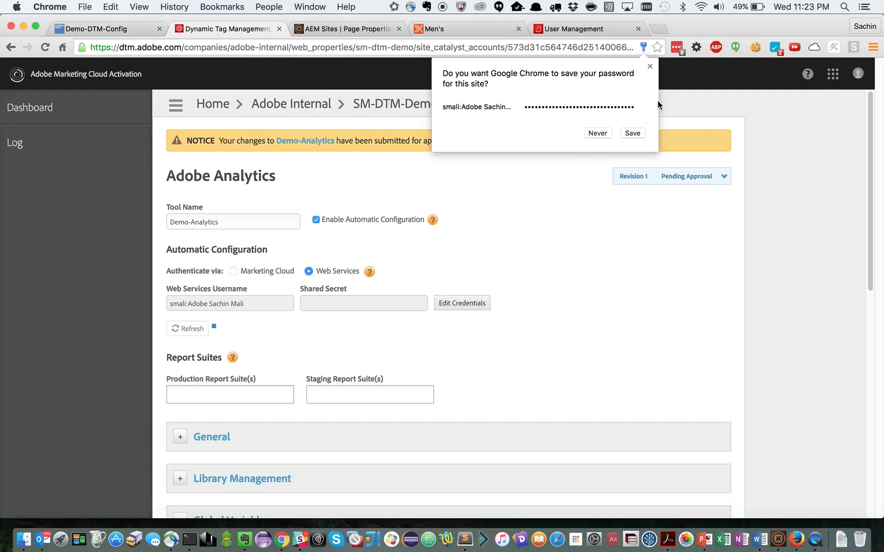
Set both the production and staging report suites of Demo-Analytics to asmdtm-demo and save the tool, declining to store the password.
left_click(650, 67)
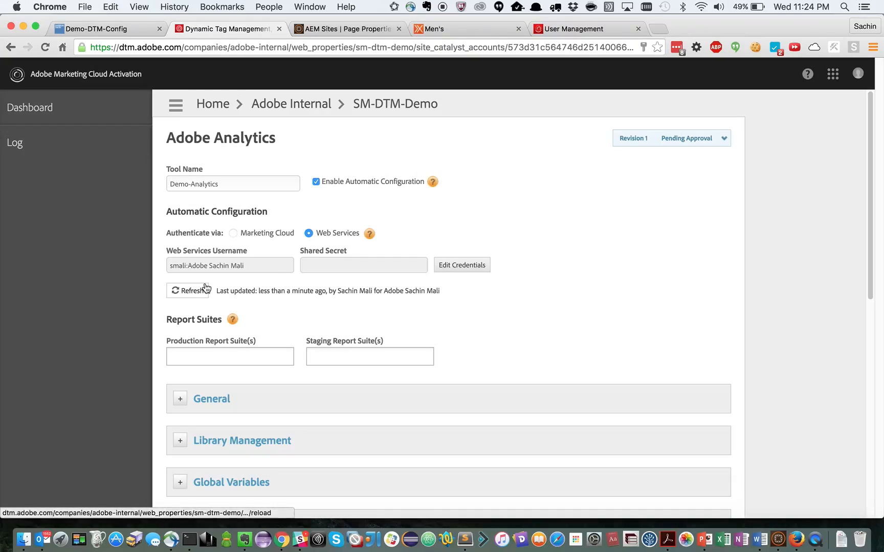
left_click(205, 356)
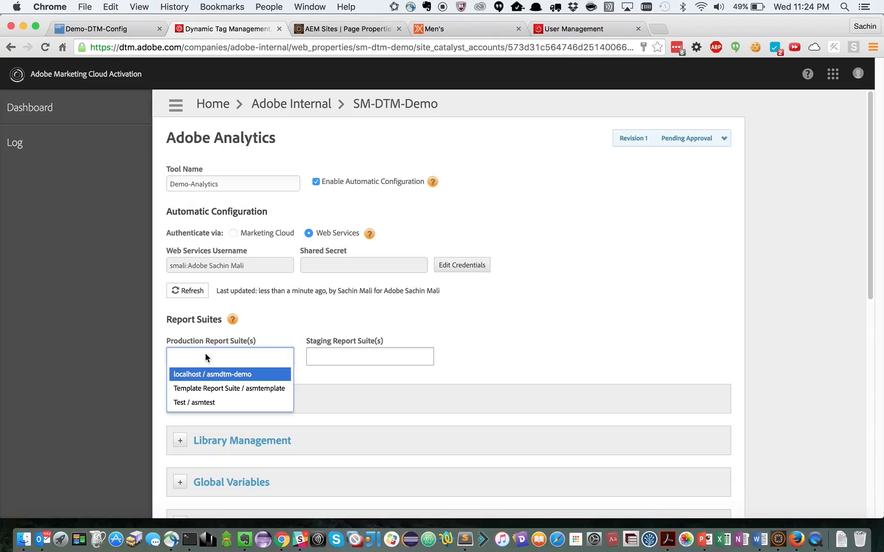
left_click(238, 379)
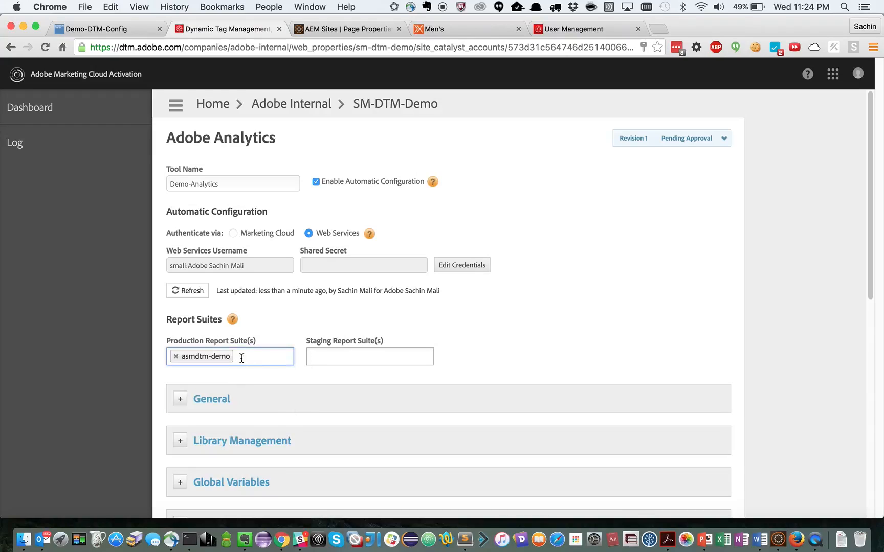
left_click(333, 354)
left_click(351, 378)
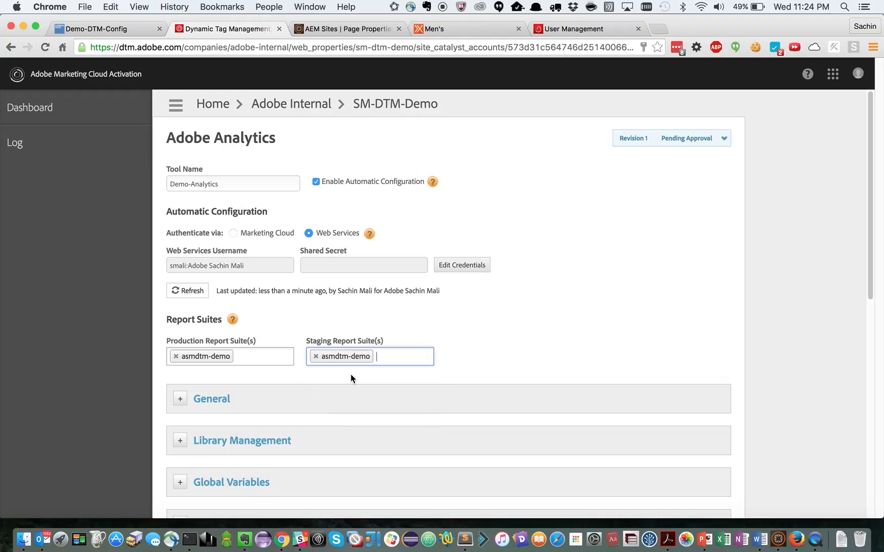
scroll(543, 327, "down", 10)
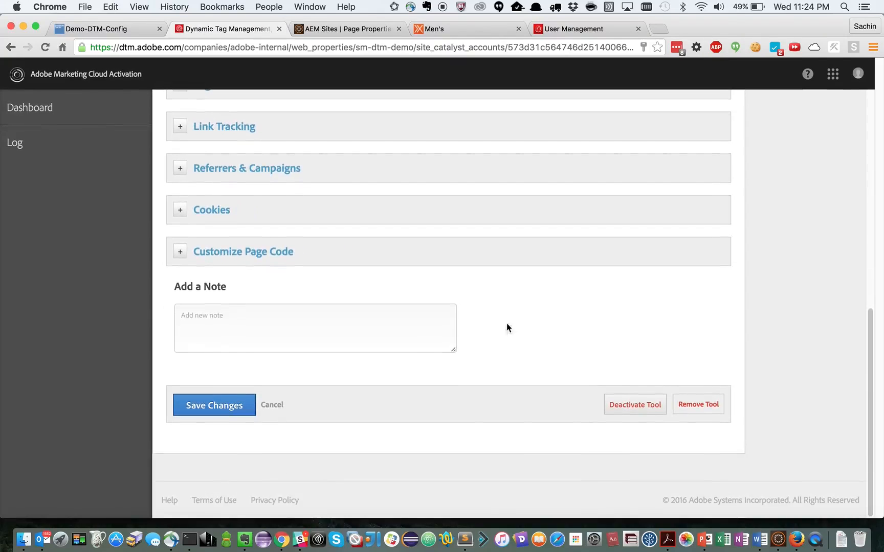
scroll(245, 327, "up", 10)
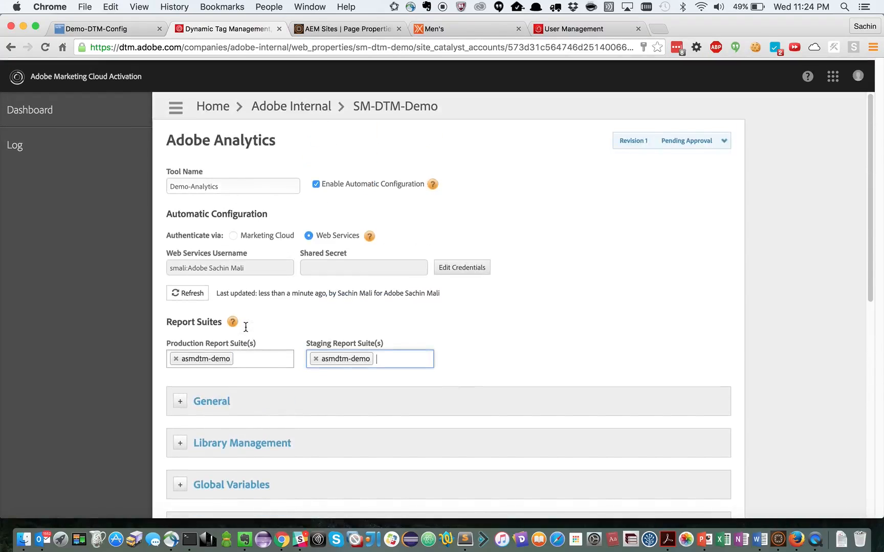
scroll(246, 327, "down", 10)
left_click(219, 406)
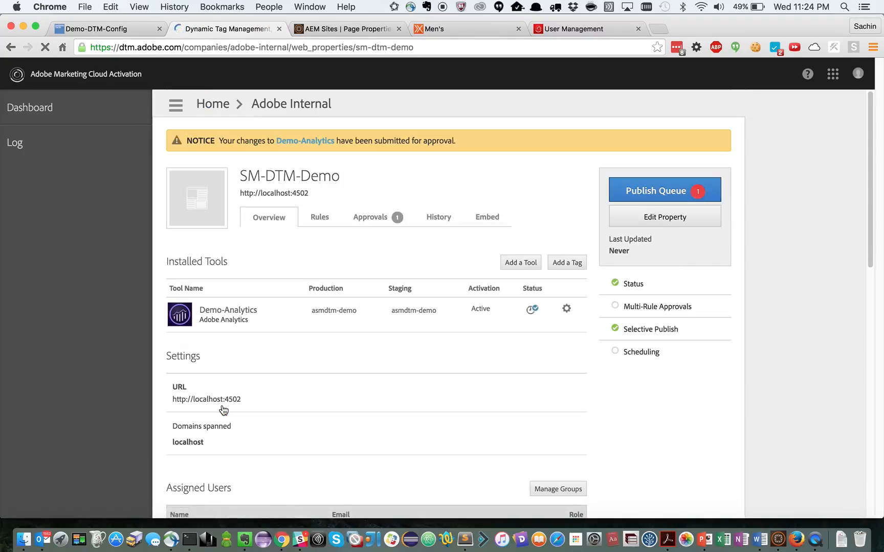
Review the pending Demo-Analytics tool in SM-DTM-Demo's approvals and approve it.
left_click(375, 220)
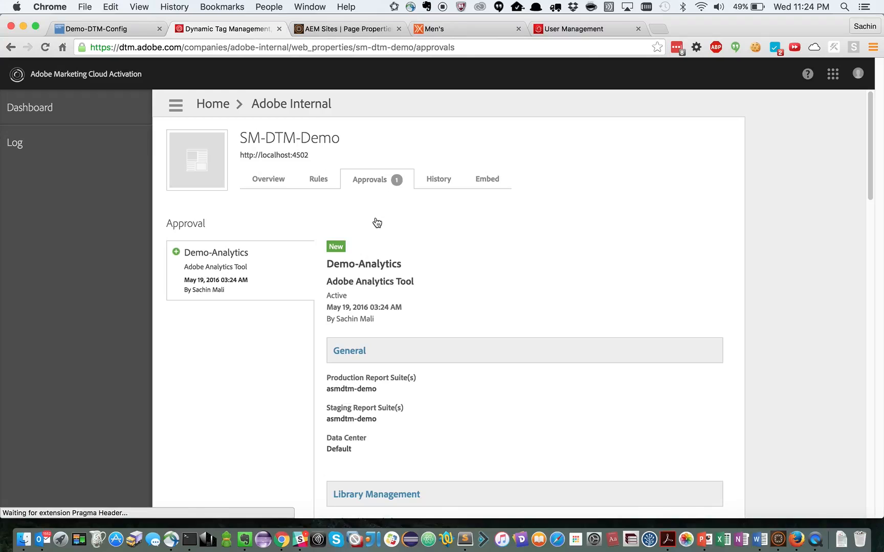
scroll(377, 221, "down", 10)
scroll(377, 222, "down", 10)
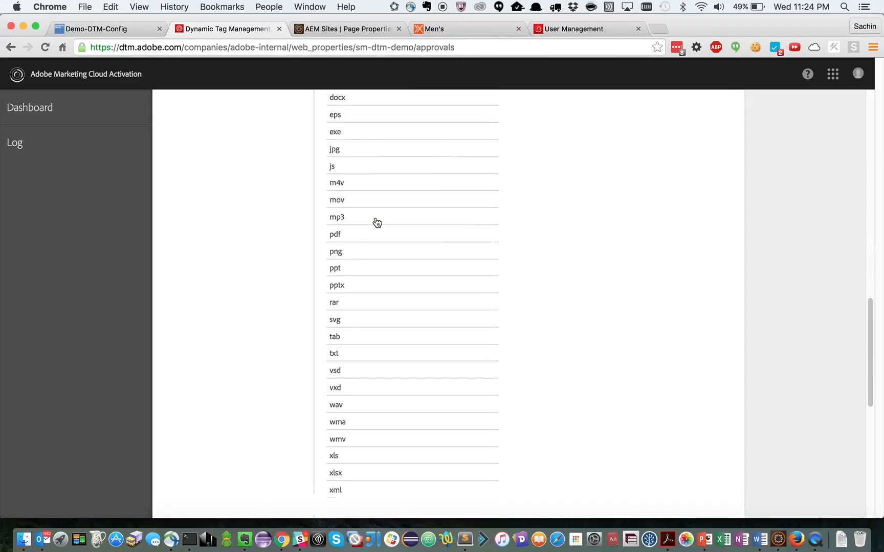
scroll(377, 222, "up", 20)
scroll(377, 222, "down", 8)
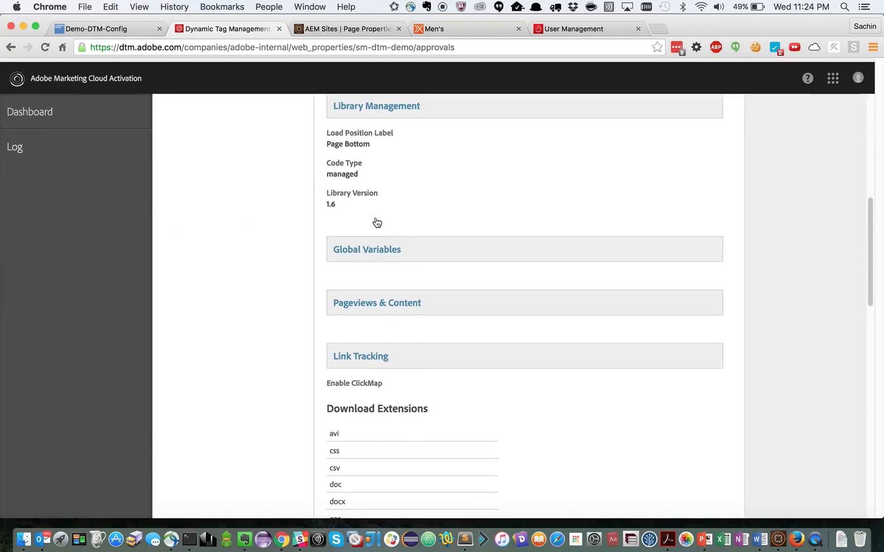
scroll(377, 223, "up", 3)
scroll(377, 223, "up", 3)
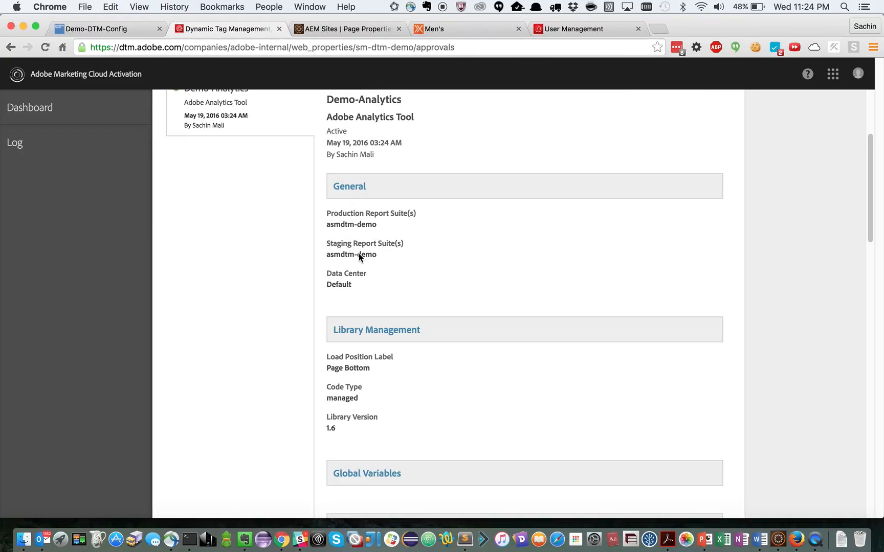
scroll(358, 253, "up", 4)
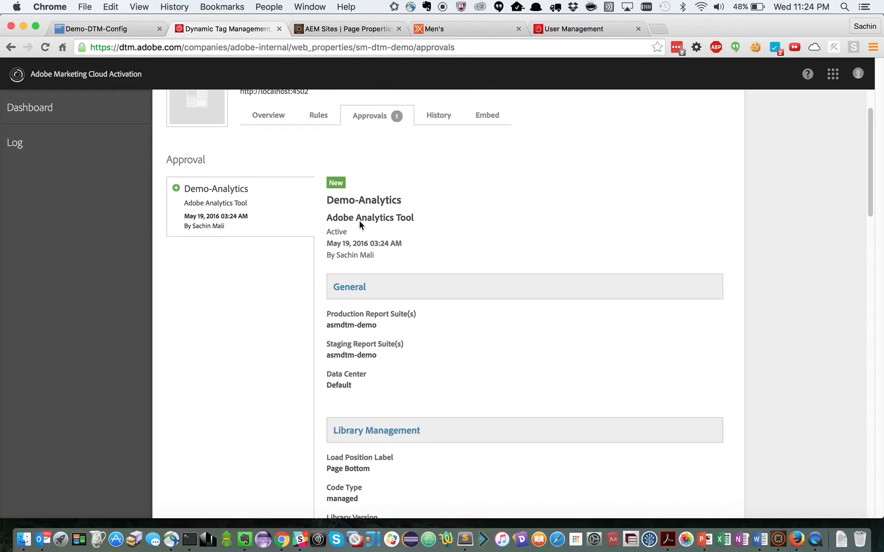
scroll(380, 224, "down", 20)
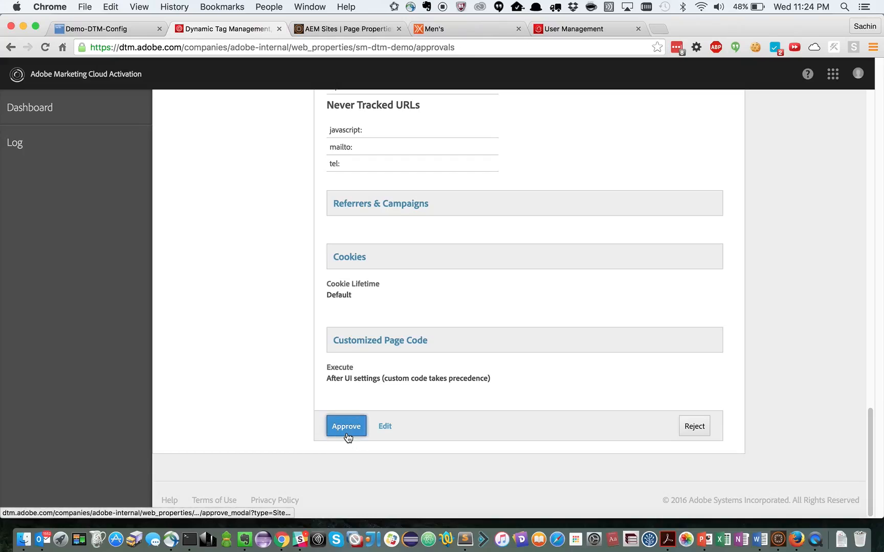
left_click(346, 433)
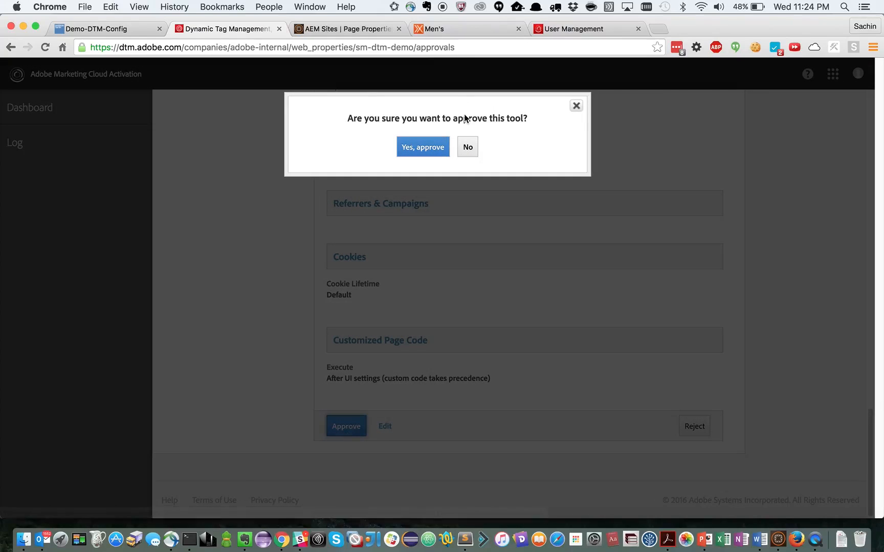
left_click(412, 149)
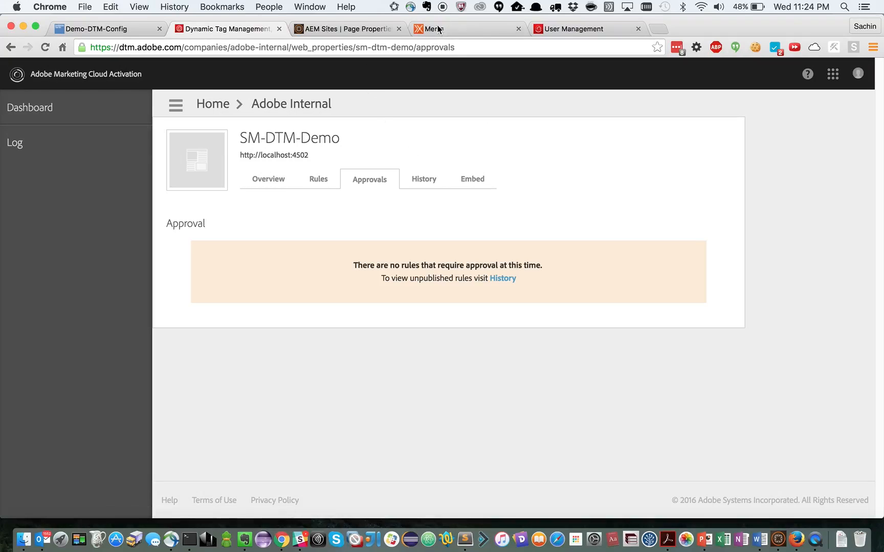
Record network activity with Preserve log enabled on the Geometrixx Men's page while reloading it, and dismiss the Hello World alert.
left_click(434, 29)
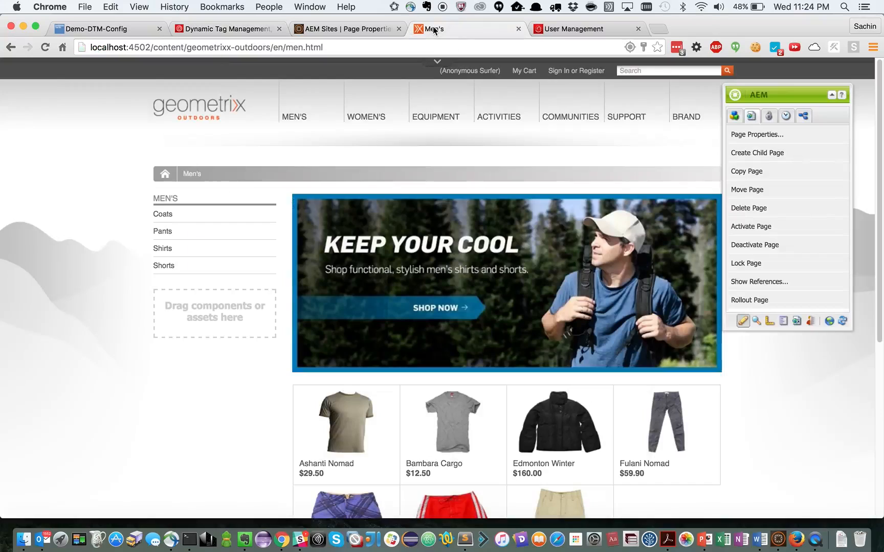
left_click(355, 48)
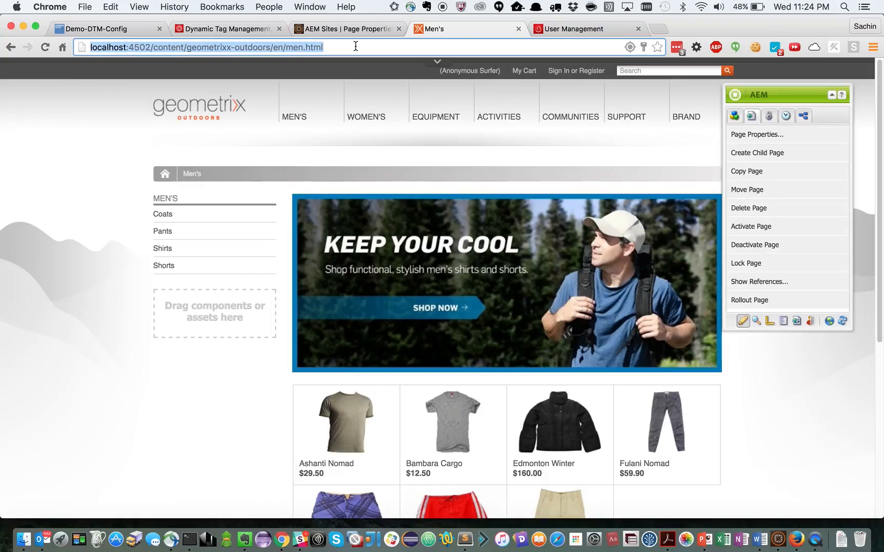
key("super+alt+i")
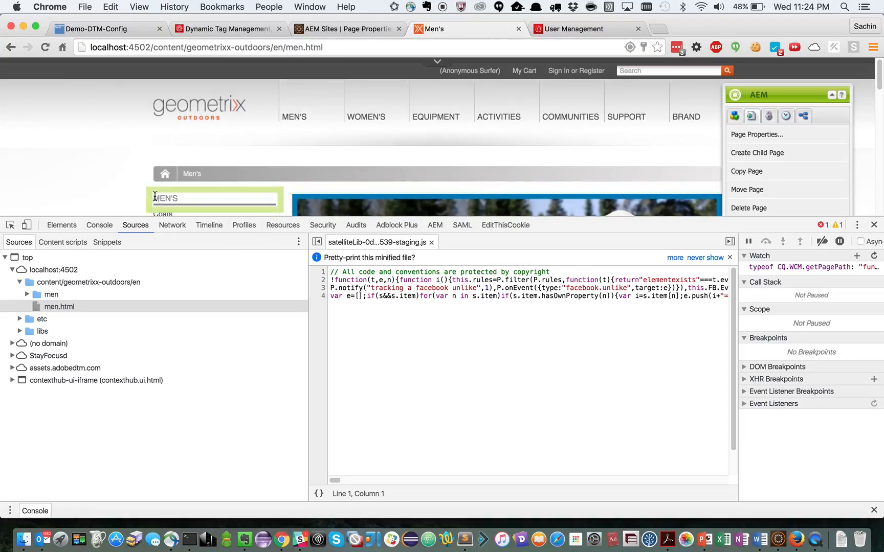
left_click(170, 227)
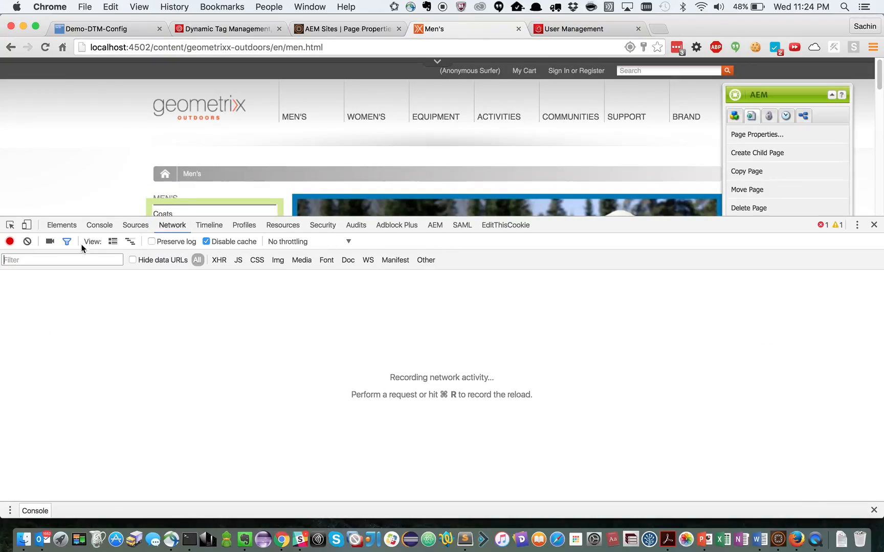
left_click(151, 242)
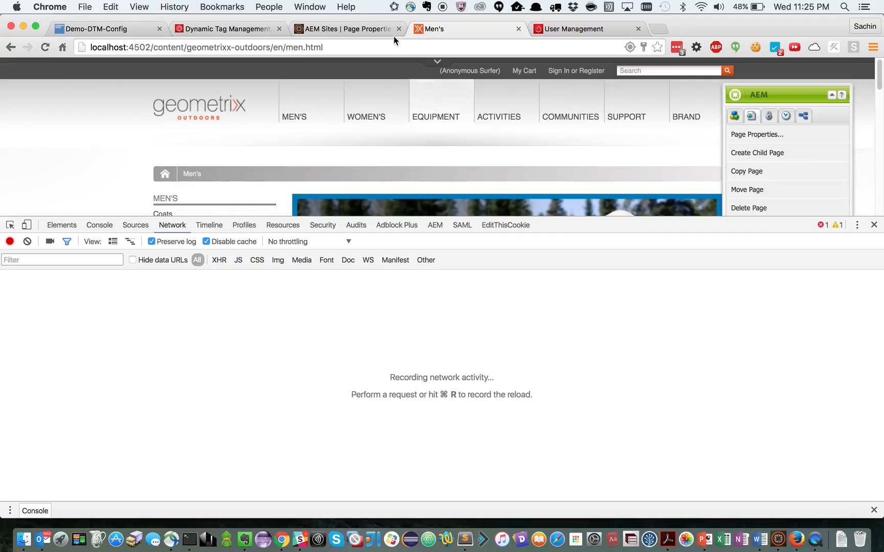
key("super+r")
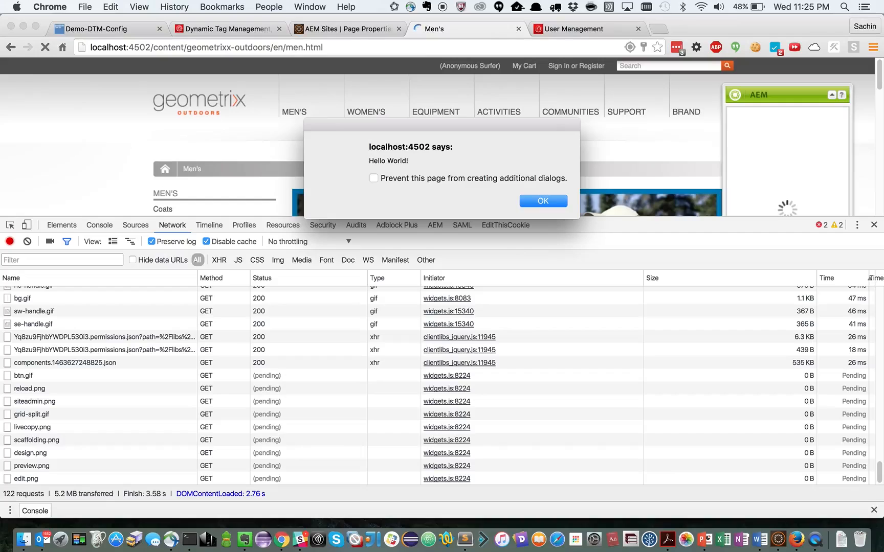
left_click(536, 205)
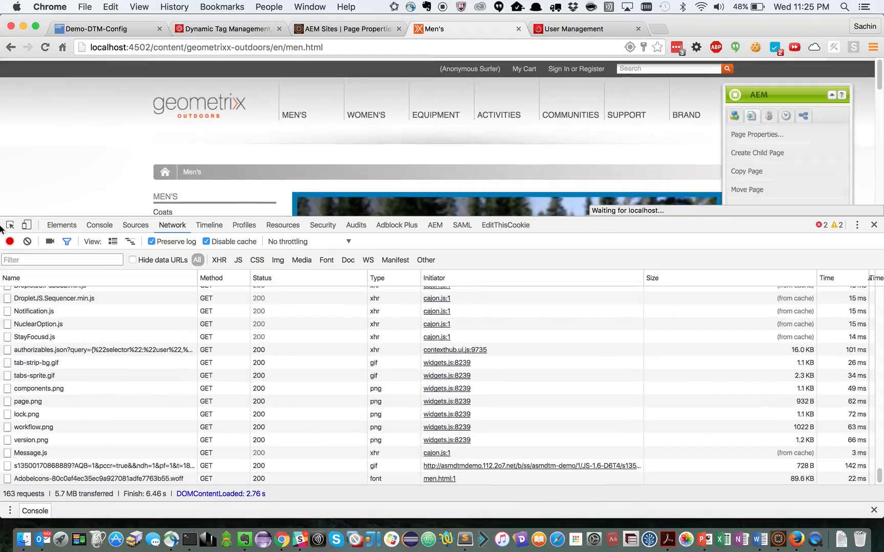
Filter the network requests by "sm" and examine the headers and query string parameters of the two asmdtm-demo Analytics requests.
left_click(29, 261)
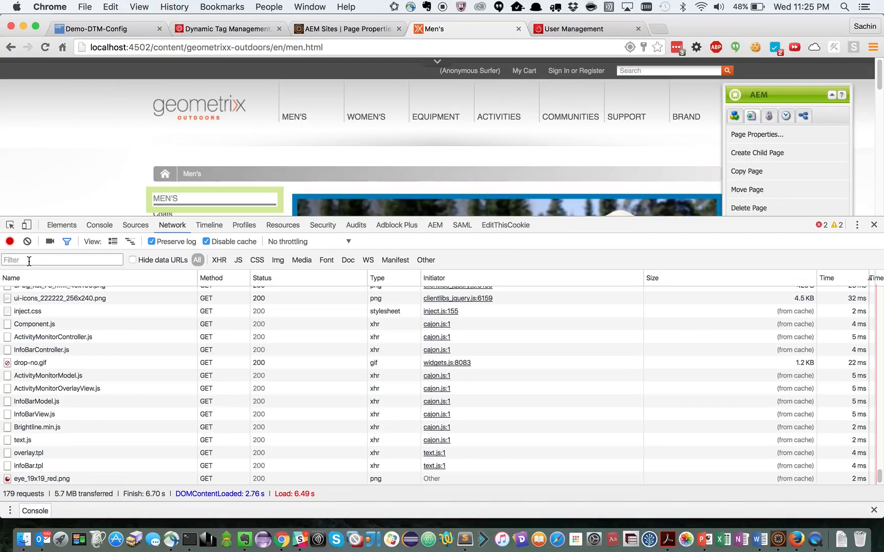
type("sm")
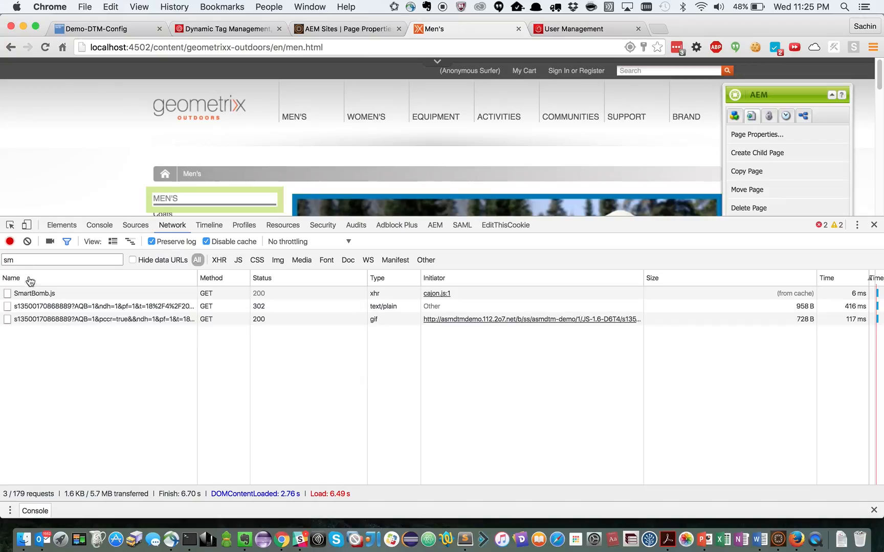
left_click(50, 307)
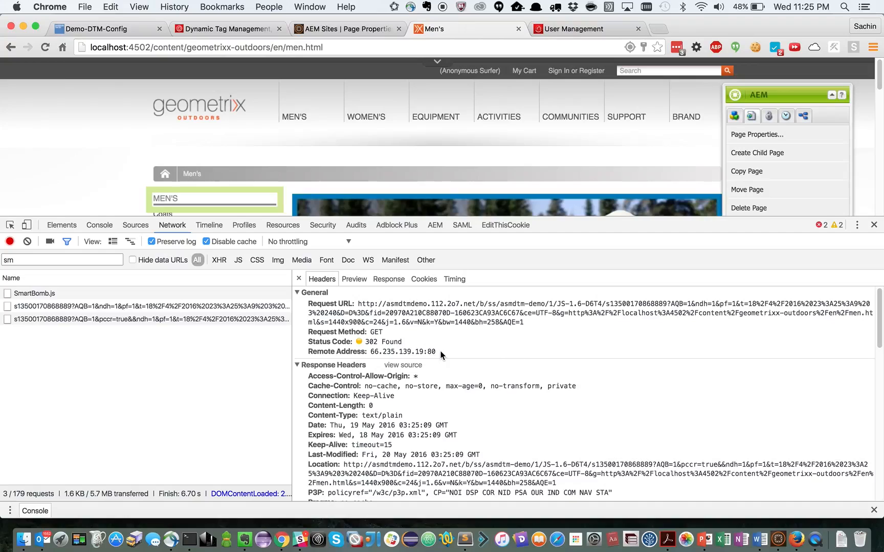
scroll(432, 350, "down", 5)
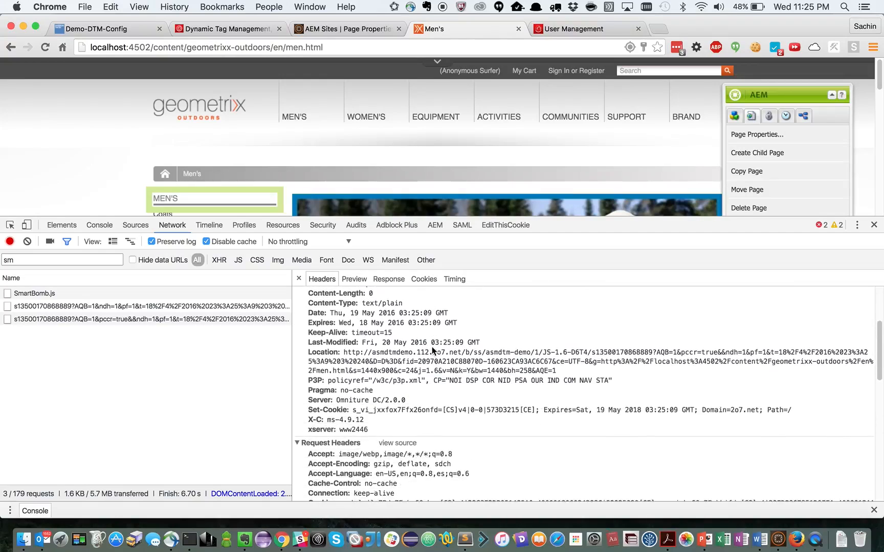
scroll(432, 350, "down", 8)
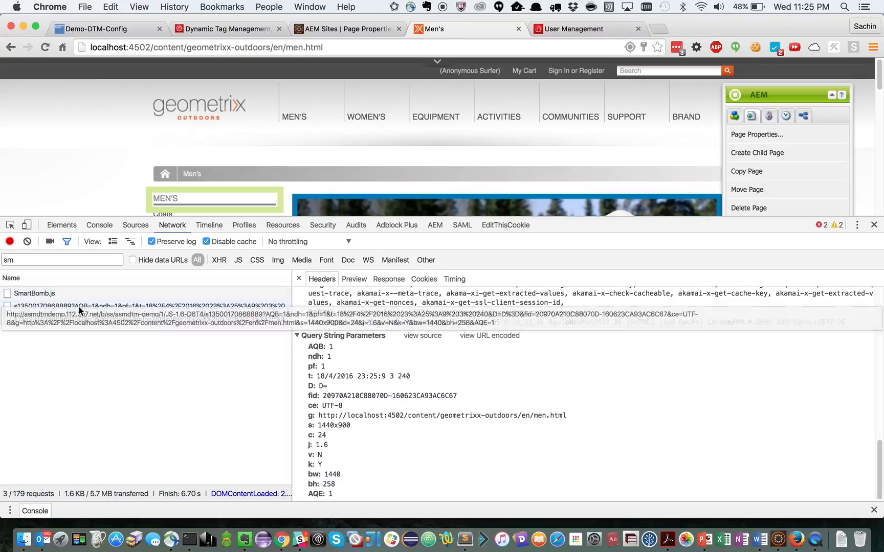
left_click(91, 320)
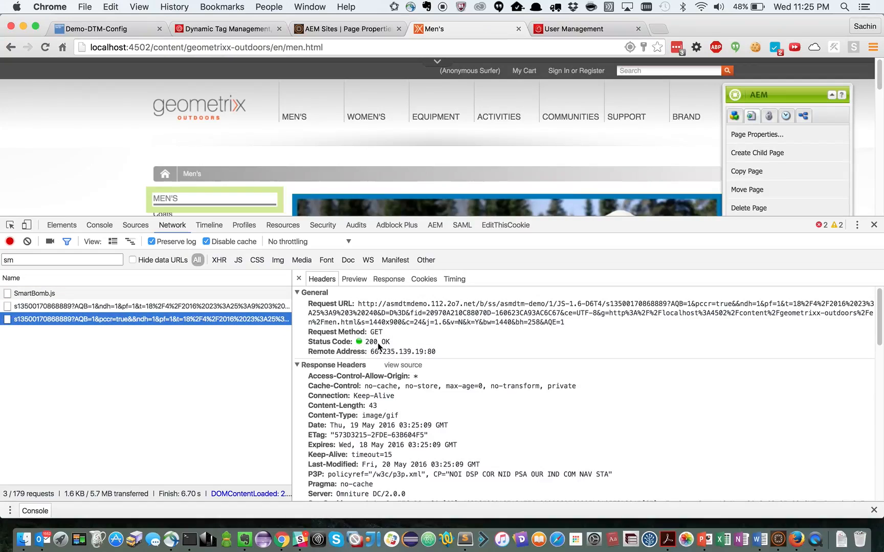
scroll(379, 347, "down", 15)
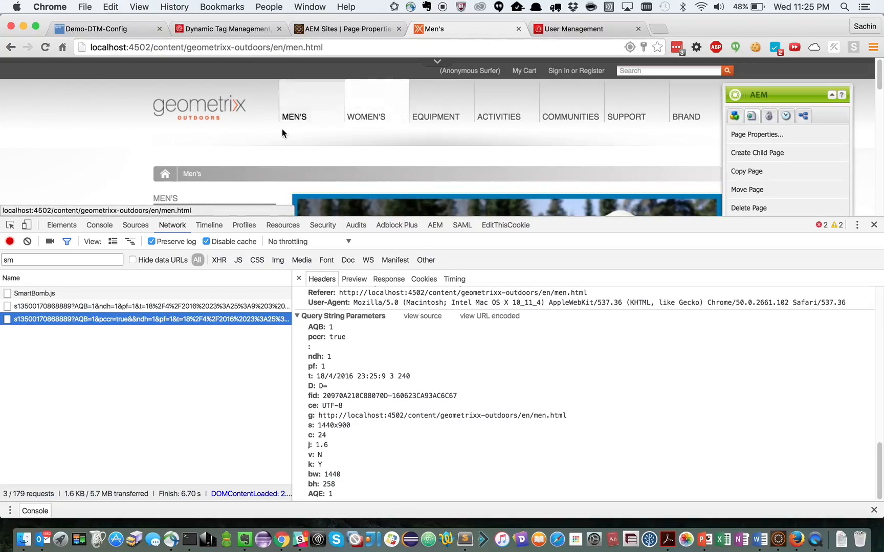
Deactivate the Alert page load rule of the SM-DTM-Demo property in Dynamic Tag Management and confirm the deactivation.
left_click(245, 34)
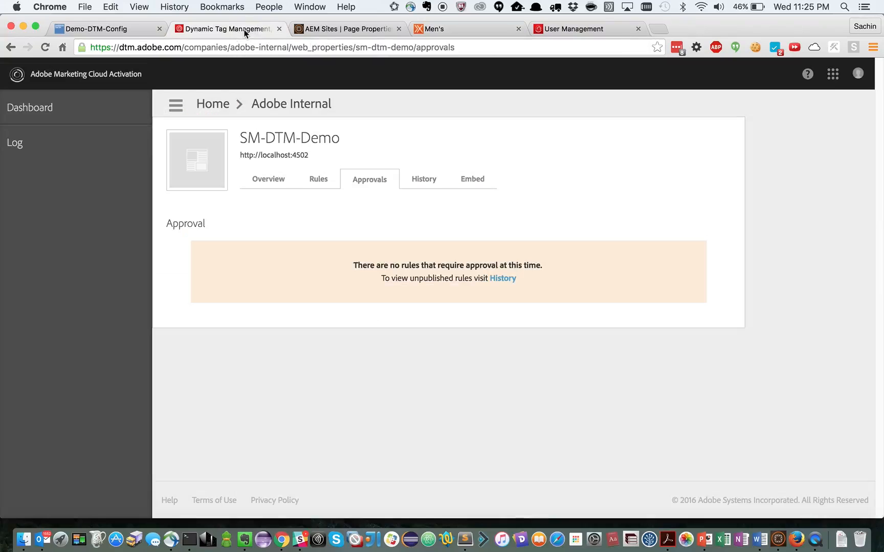
left_click(322, 185)
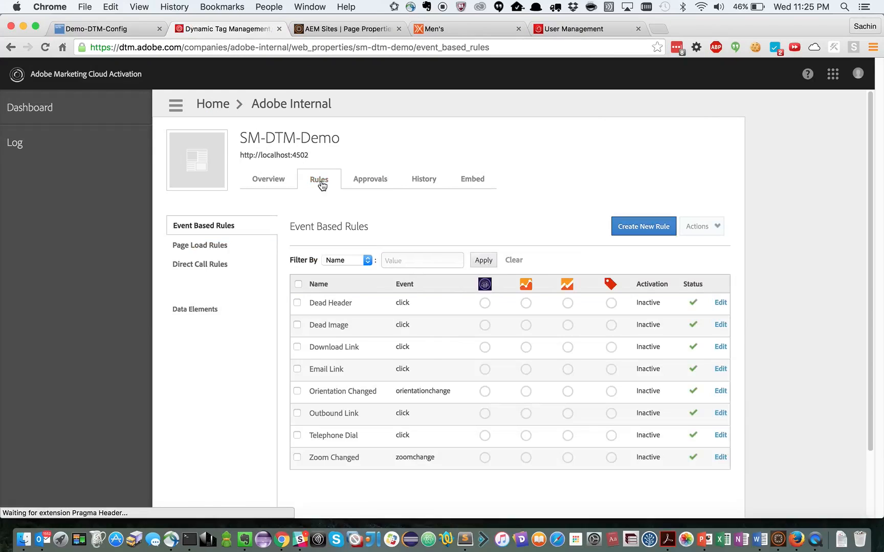
left_click(206, 251)
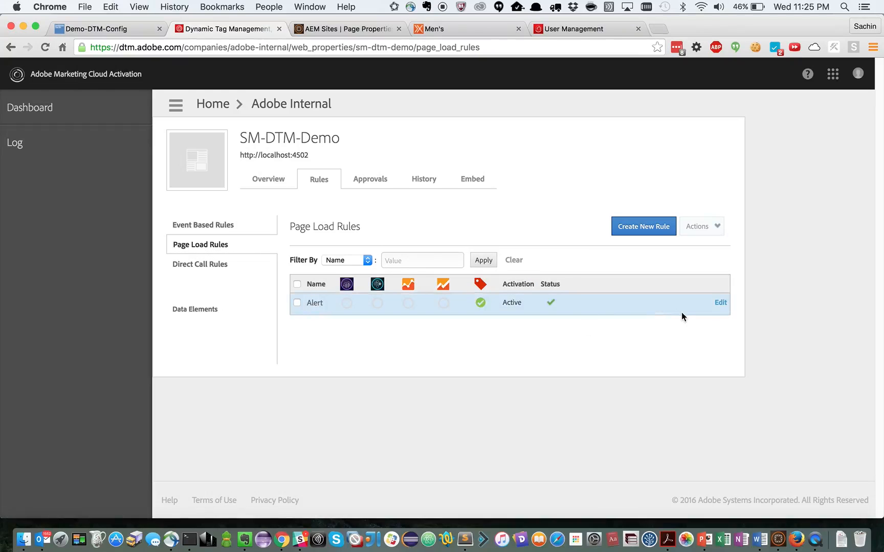
left_click(720, 303)
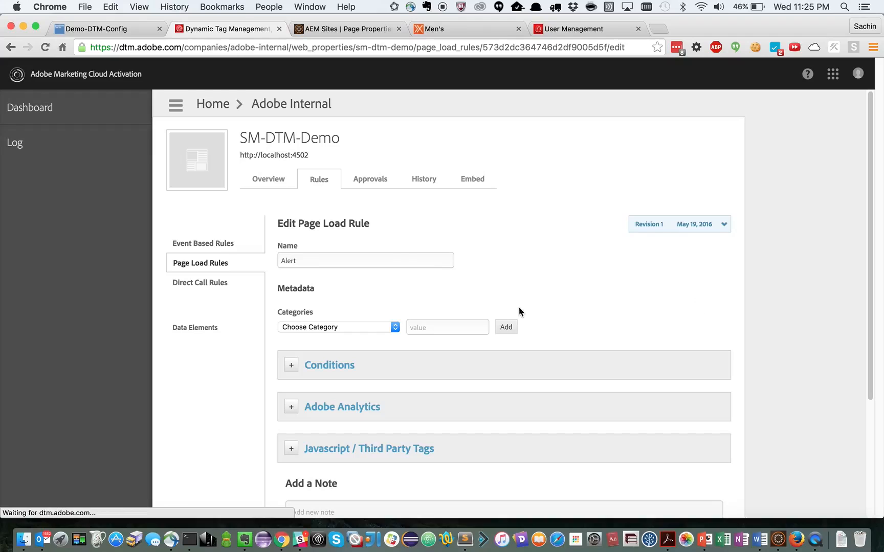
scroll(514, 308, "down", 5)
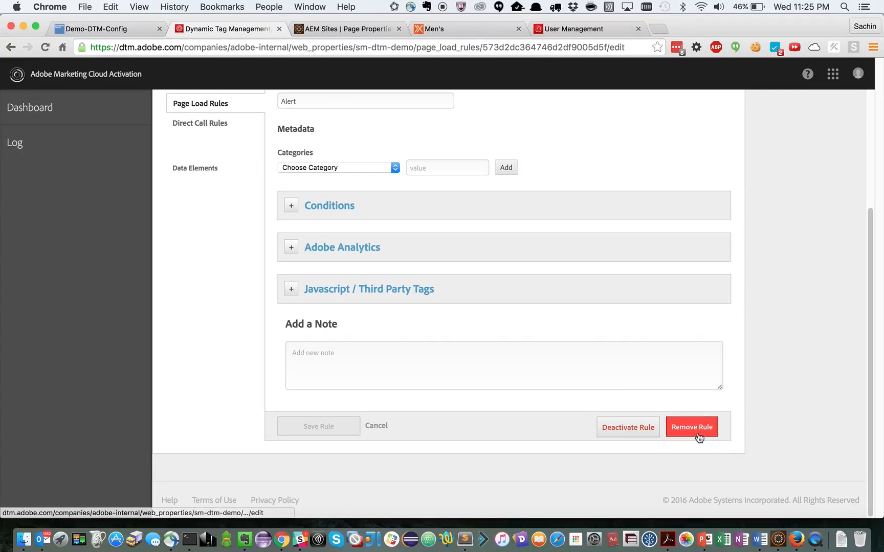
left_click(644, 429)
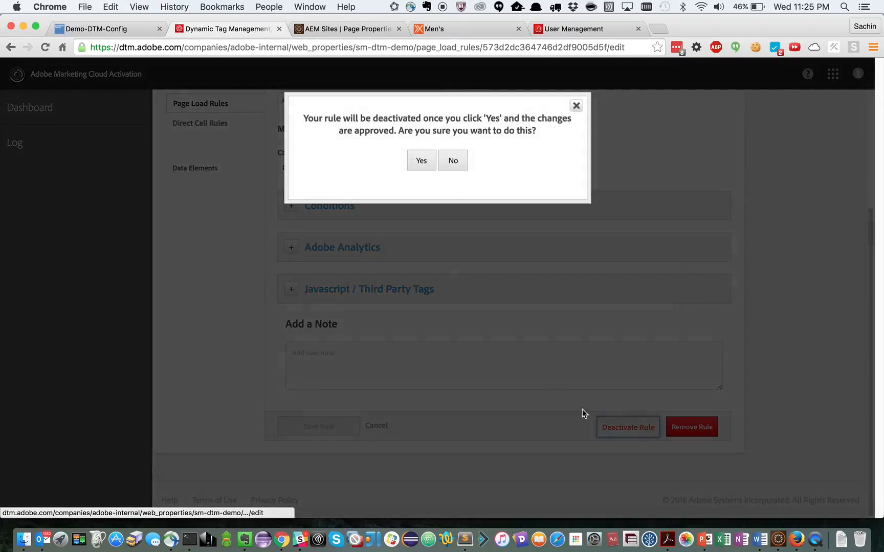
left_click(423, 161)
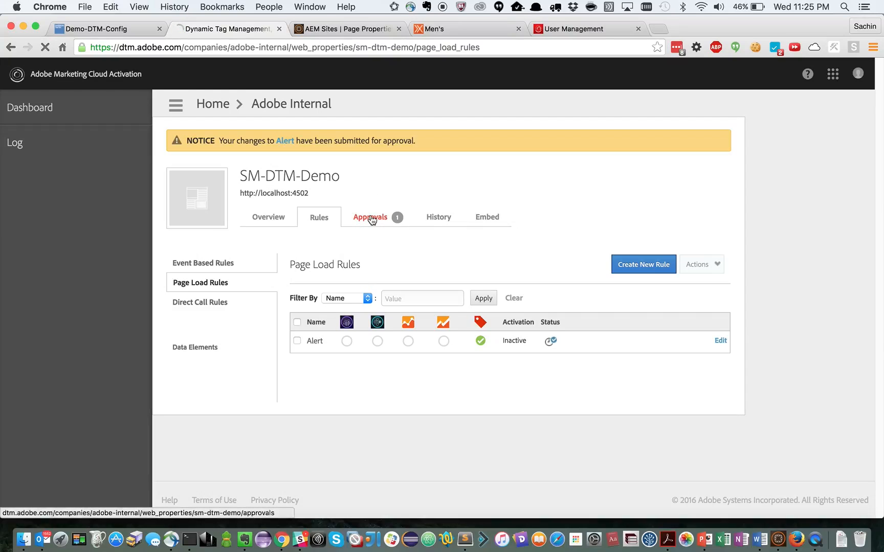
Review the pending Alert rule change in SM-DTM-Demo's approvals and approve it.
left_click(370, 219)
scroll(372, 220, "down", 10)
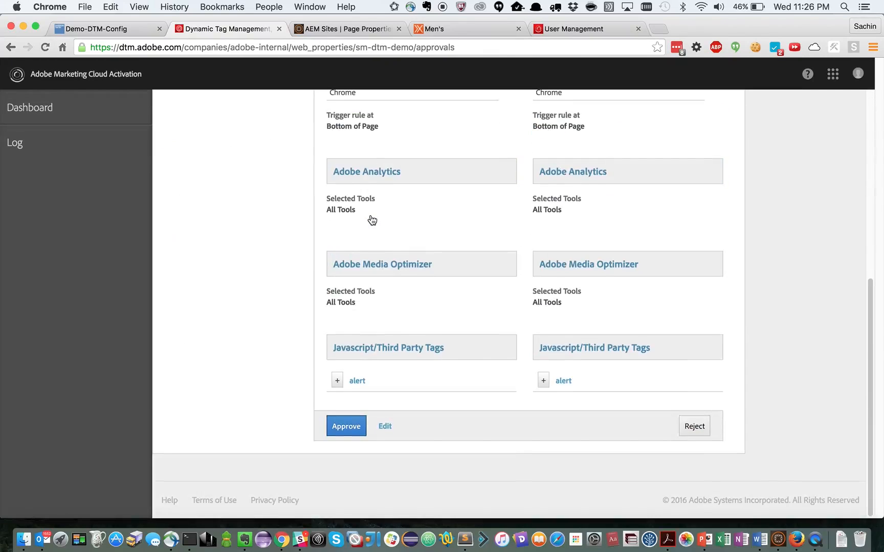
left_click(347, 435)
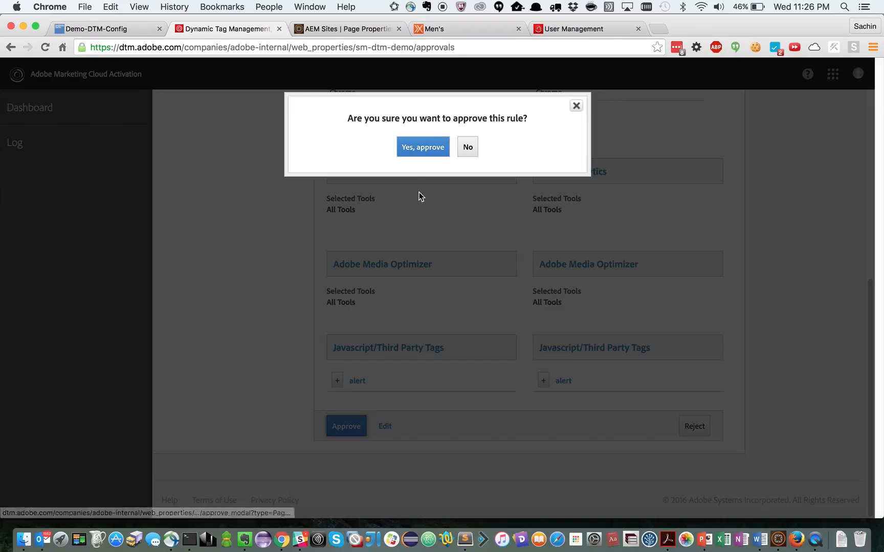
left_click(416, 148)
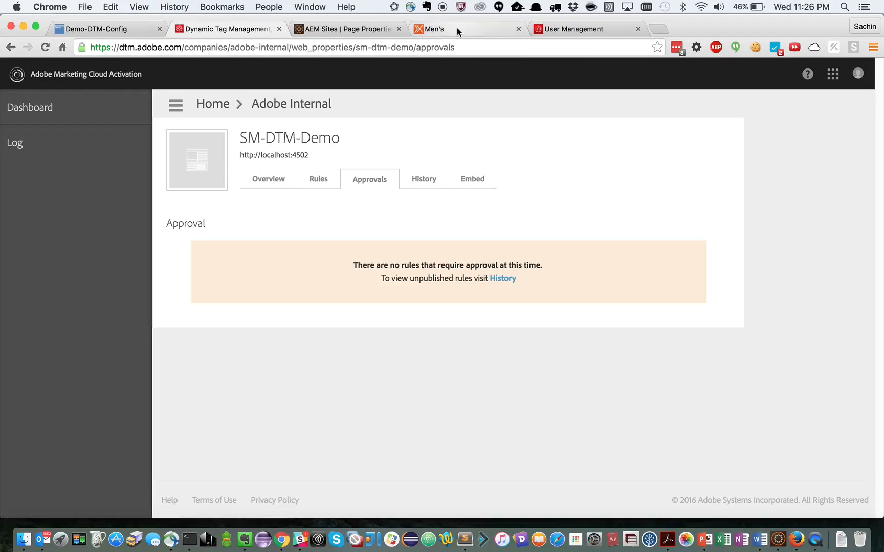
Reload the Geometrixx Men's page to check the alert's removal, and clear the recorded network requests.
left_click(456, 27)
left_click(398, 53)
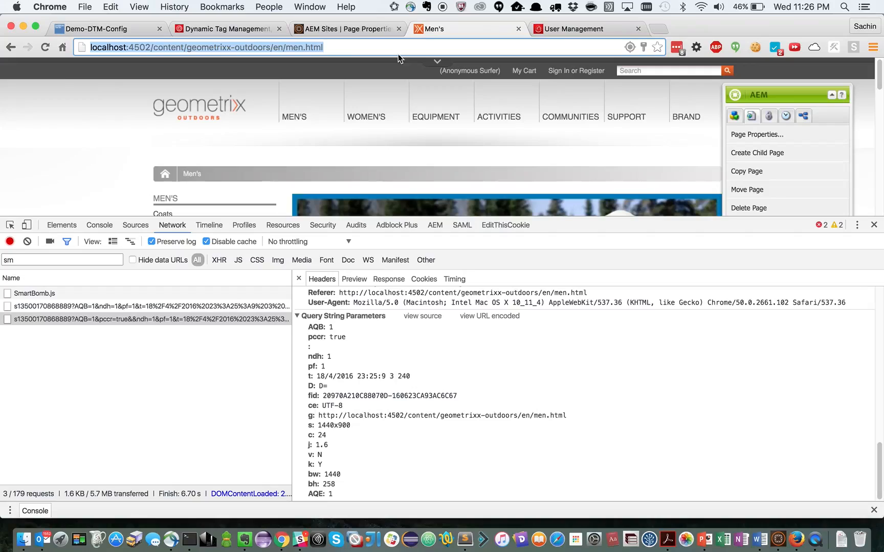
key("Return")
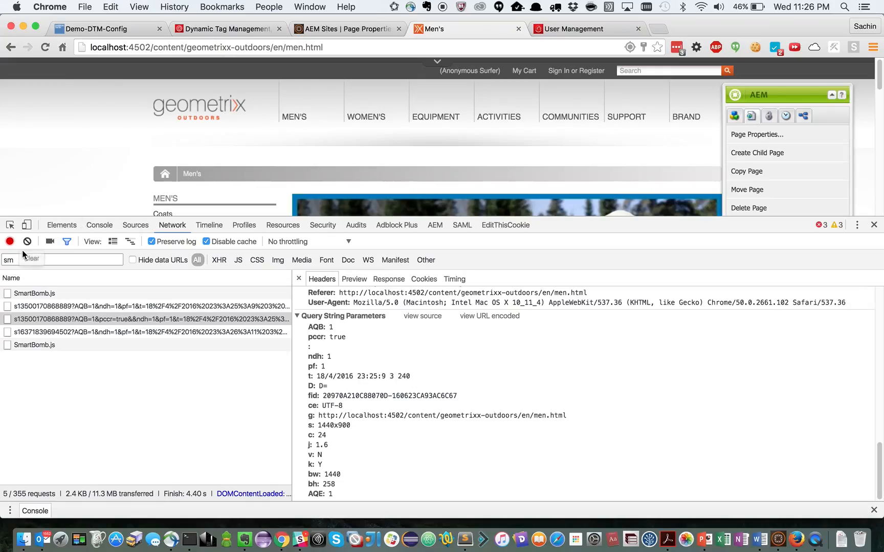
left_click(28, 241)
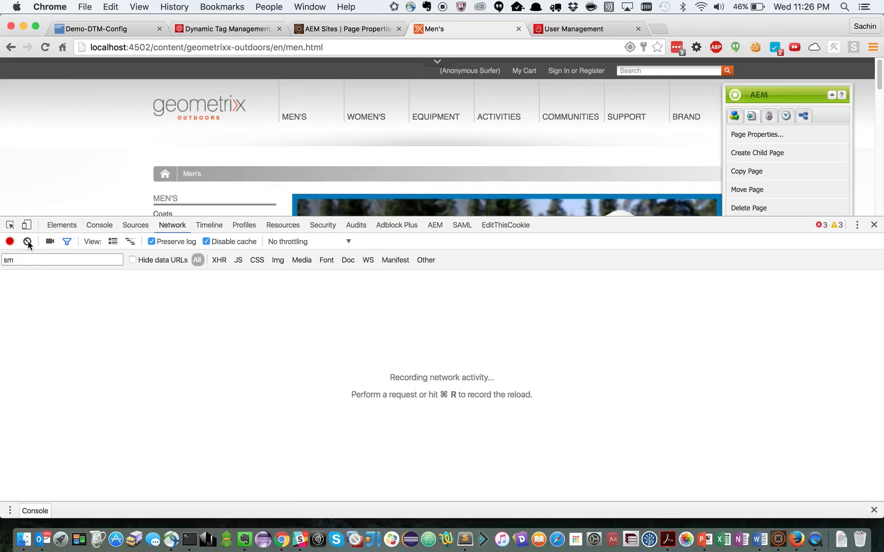
Visit the Women's page and examine the query string parameters of its second asmdtm-demo Analytics request.
left_click(370, 119)
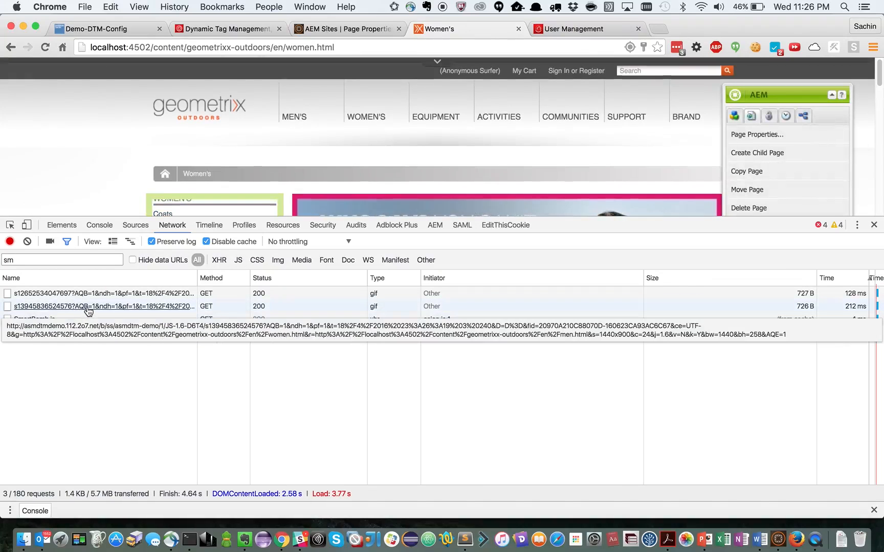
left_click(88, 311)
scroll(430, 410, "down", 5)
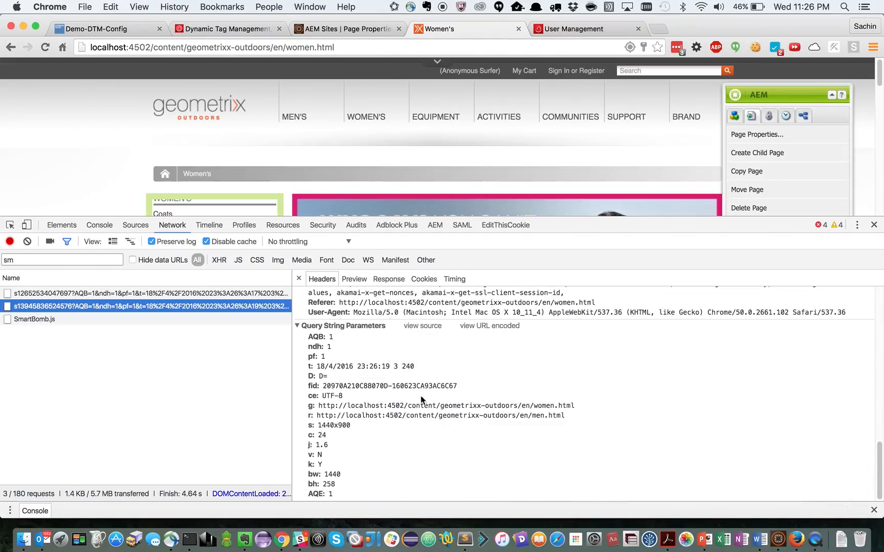
Generate more Analytics traffic by visiting the Equipment, Communities, Men's and Women's pages in turn.
left_click(458, 120)
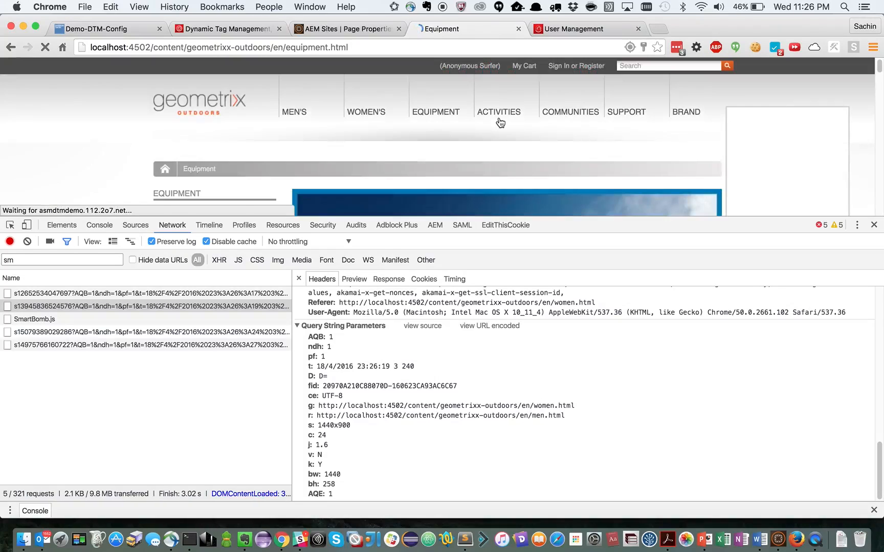
scroll(500, 113, "down", 3)
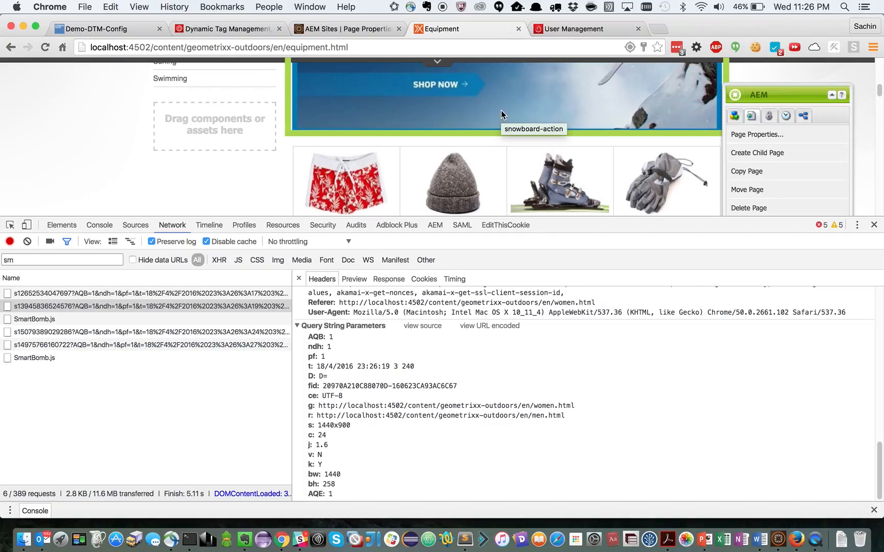
scroll(301, 196, "up", 5)
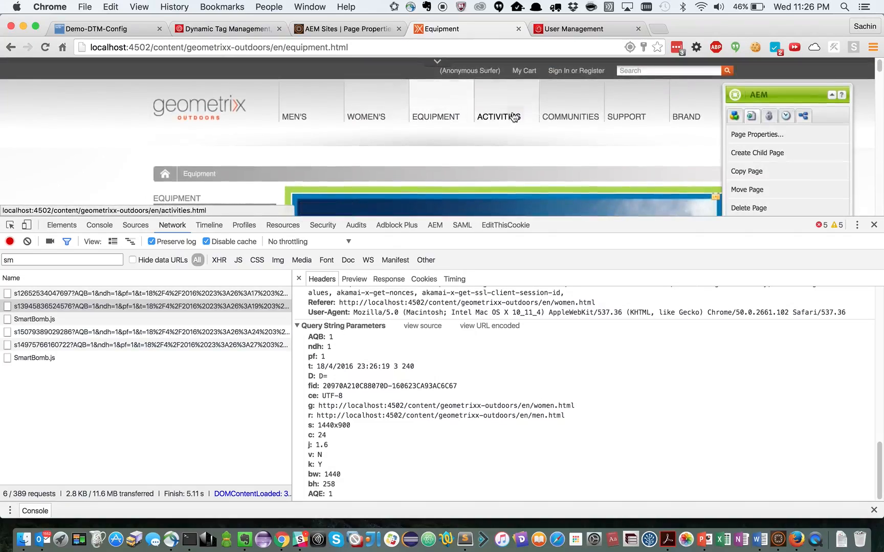
left_click(568, 122)
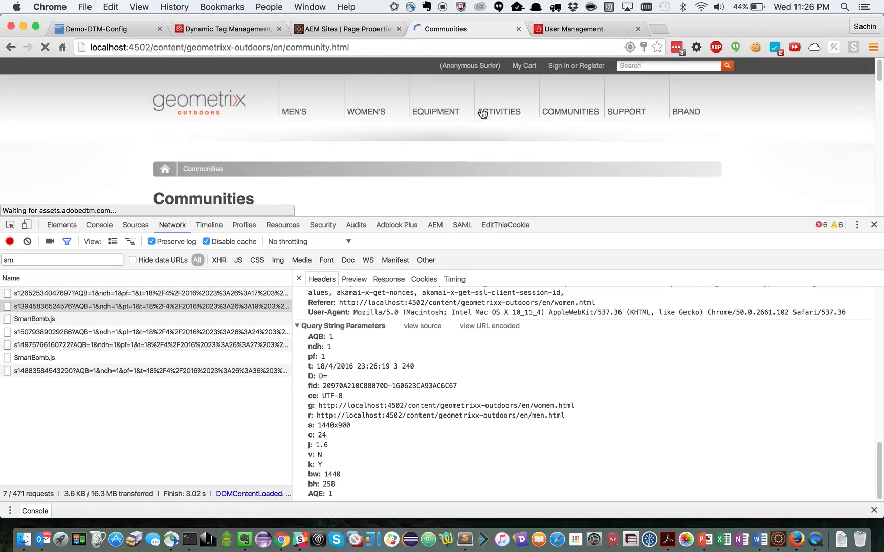
left_click(295, 116)
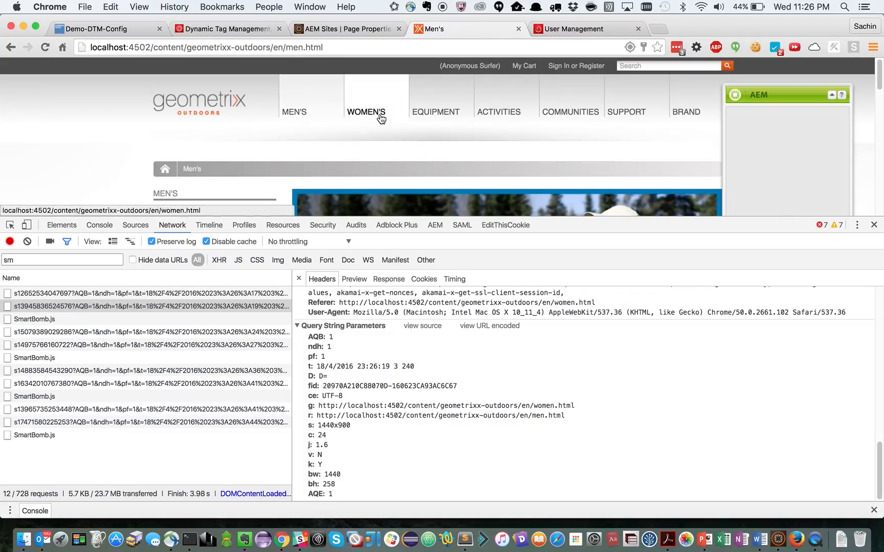
left_click(380, 118)
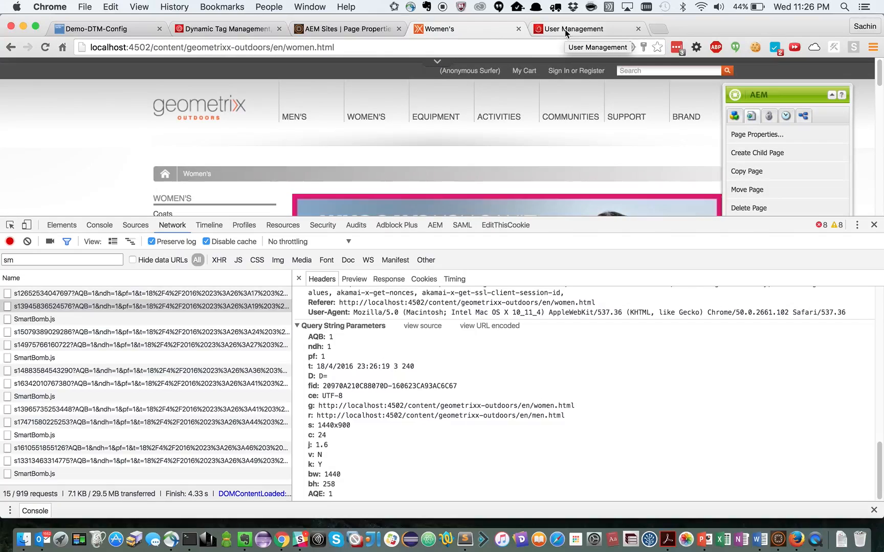
Switch to Adobe Analytics, view the Page Views report under Site Metrics, and check the available report suites, keeping localhost.
left_click(565, 29)
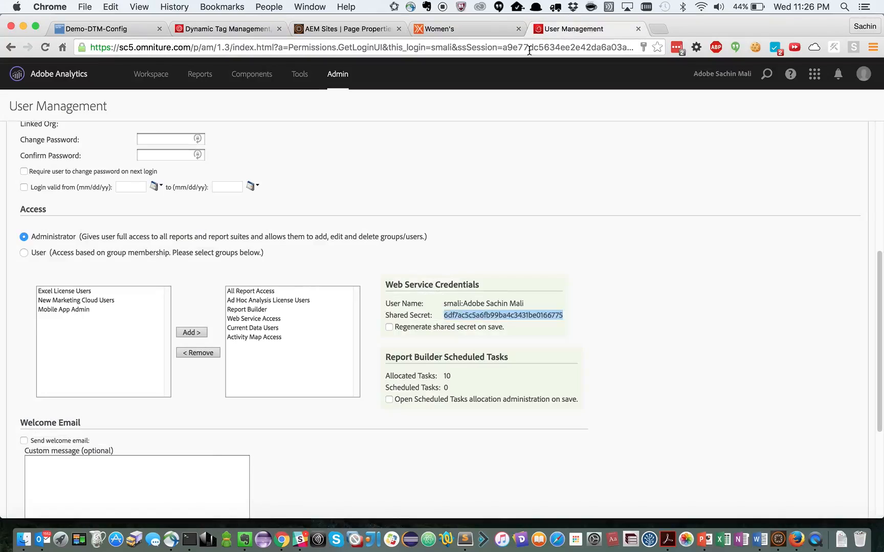
mouse_move(341, 74)
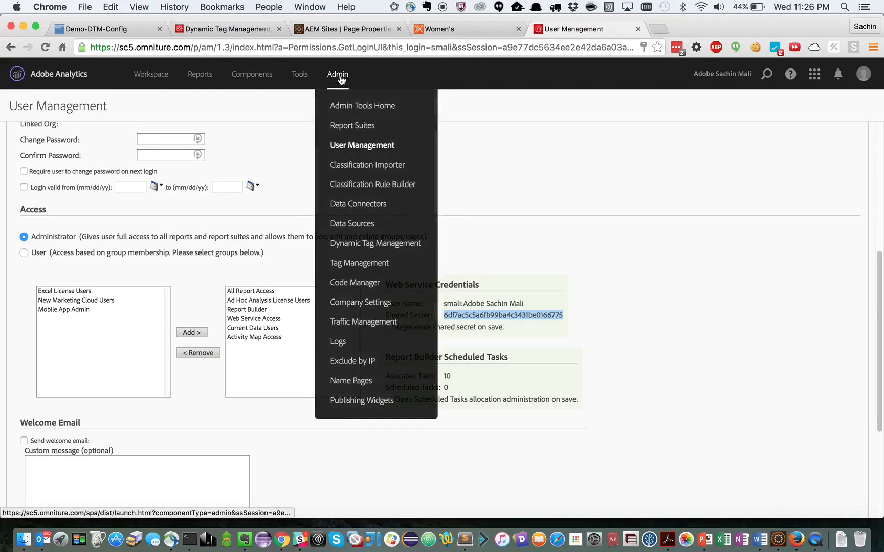
left_click(358, 128)
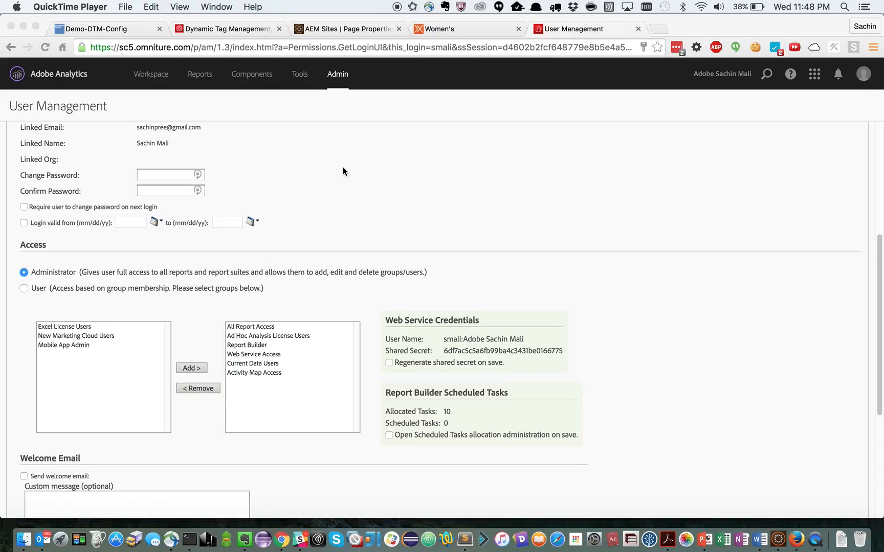
scroll(343, 168, "up", 8)
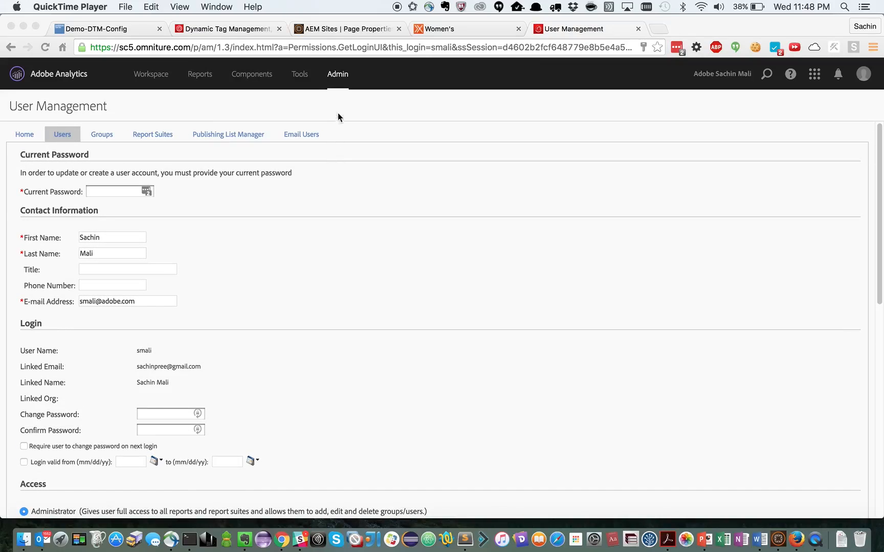
left_click(187, 76)
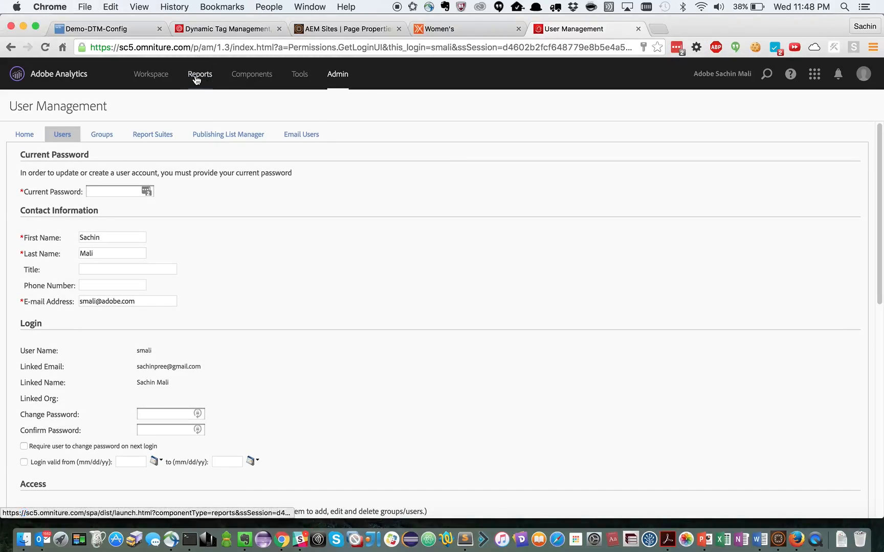
left_click(194, 77)
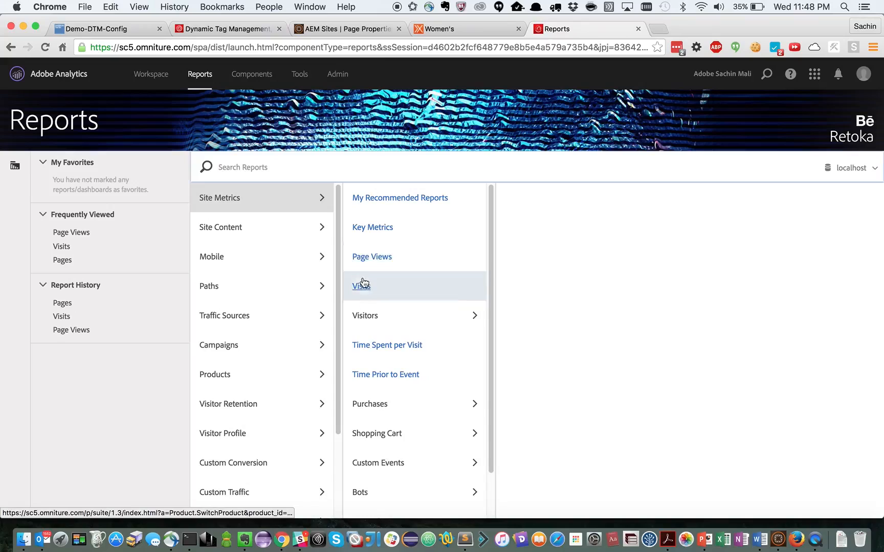
left_click(380, 261)
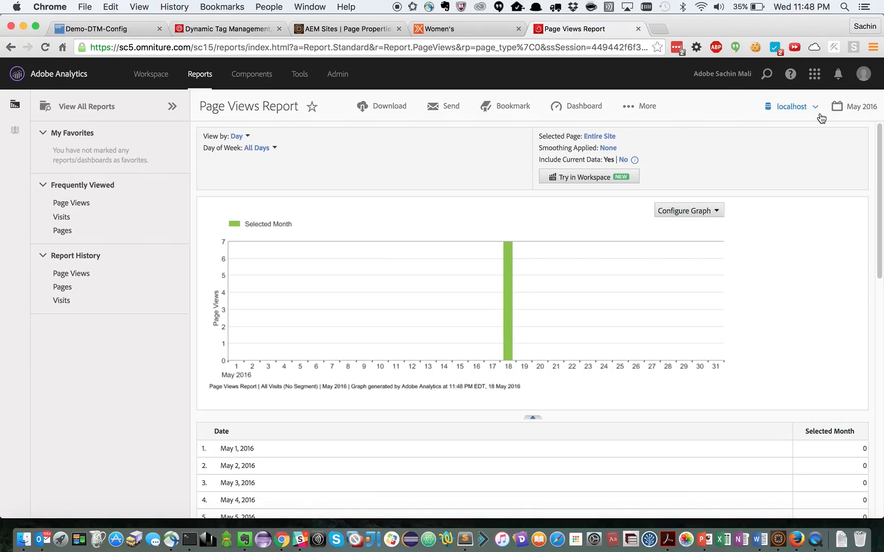
left_click(817, 109)
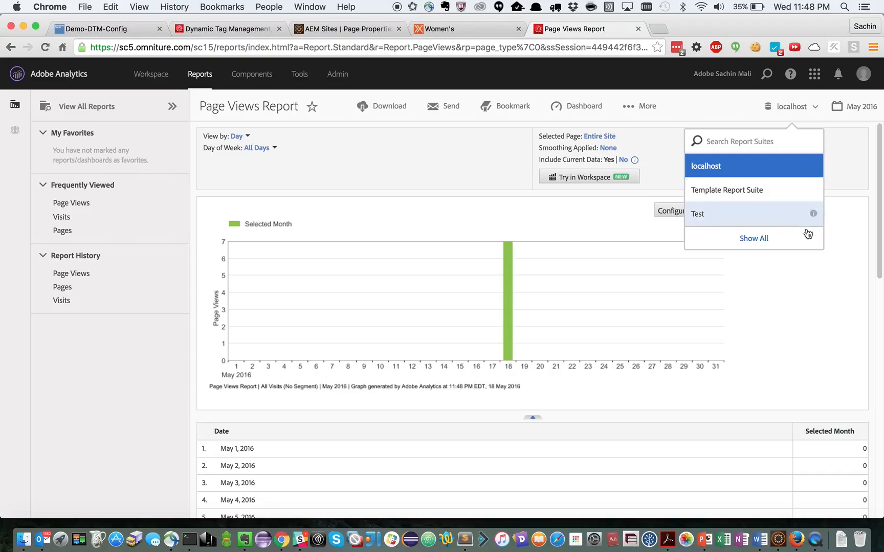
left_click(840, 260)
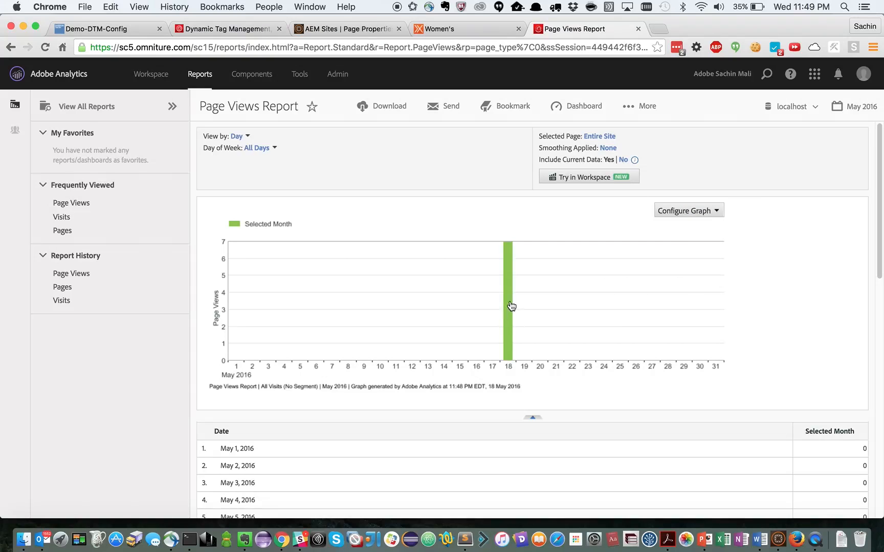
Examine the daily page views for May 2016 in the report's table, and open the Visits report.
scroll(510, 306, "down", 10)
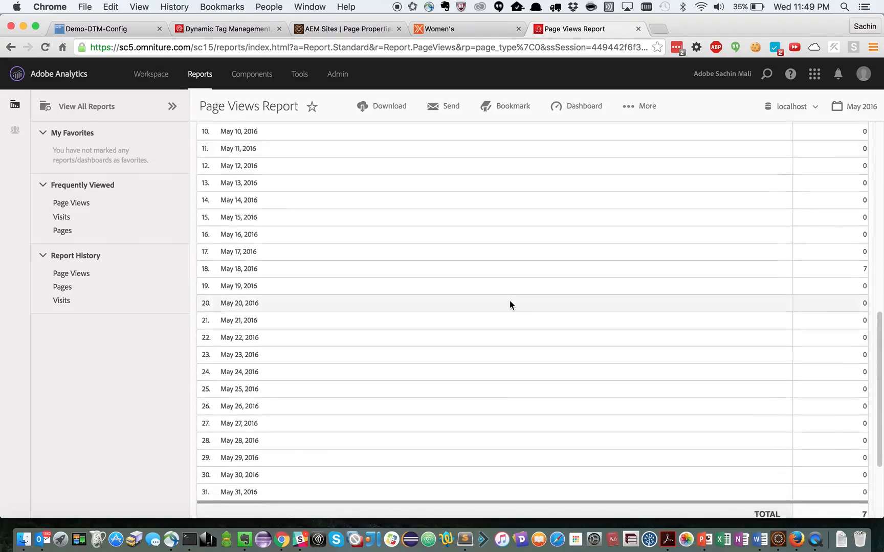
scroll(510, 302, "down", 3)
scroll(342, 346, "up", 4)
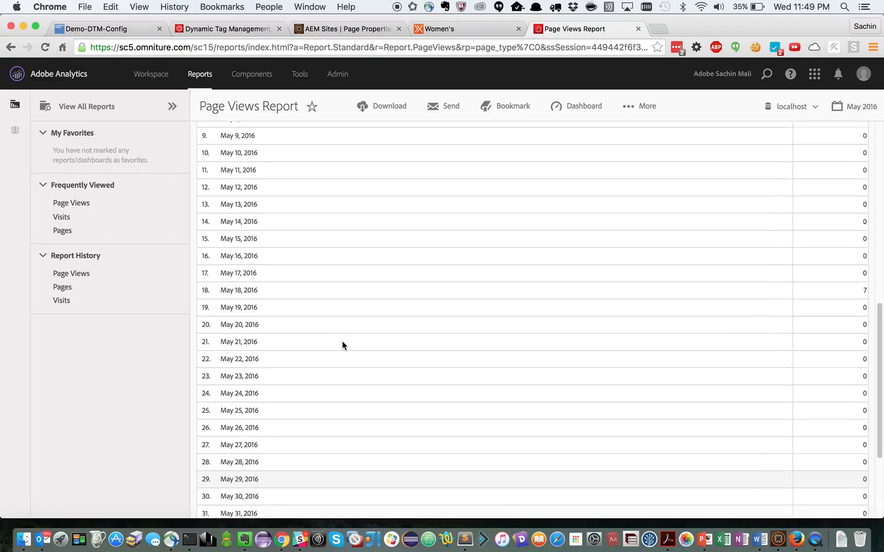
scroll(342, 346, "up", 1)
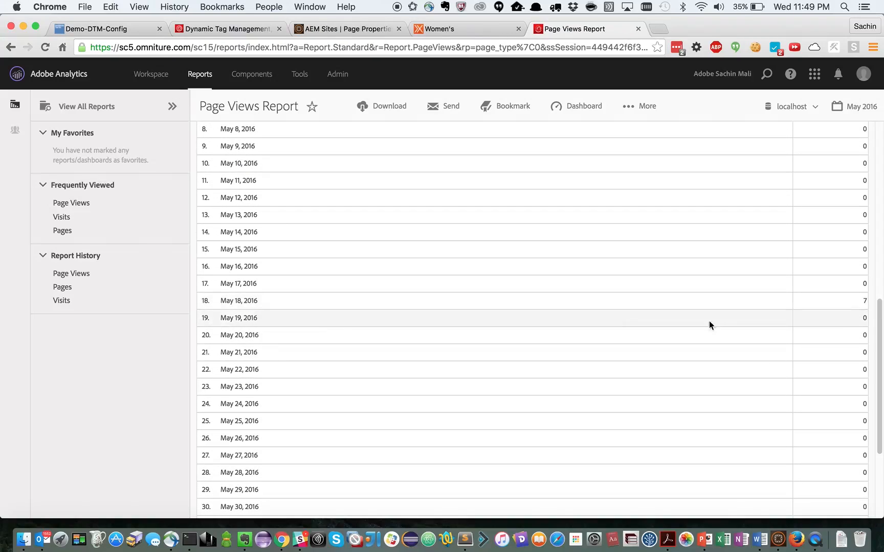
scroll(831, 305, "up", 10)
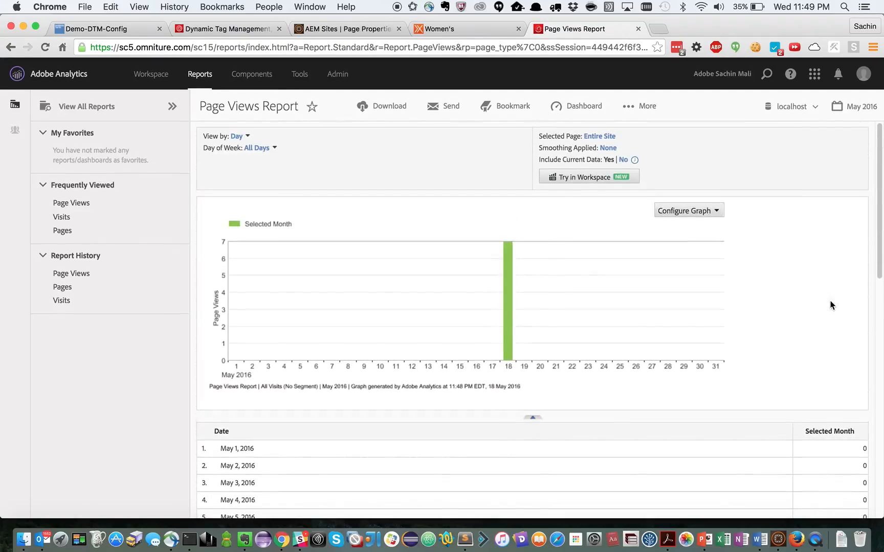
left_click(62, 219)
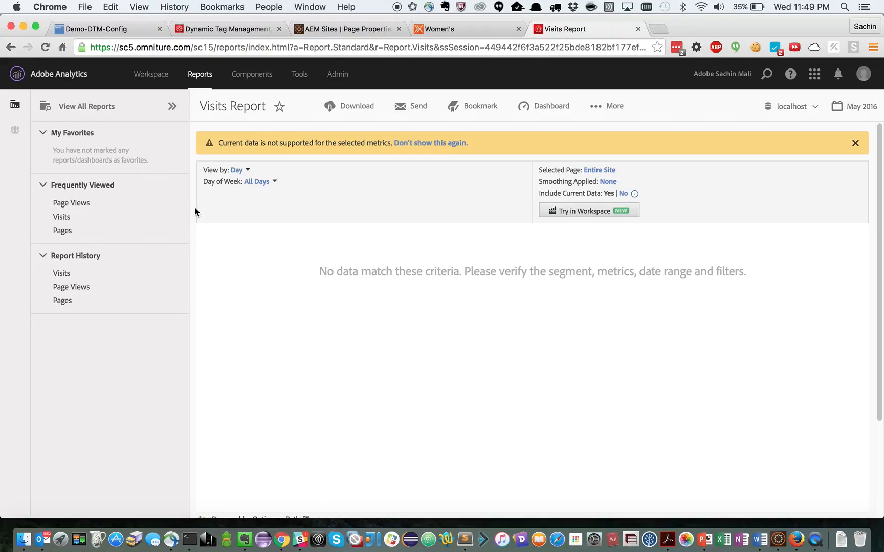
Open the Pages report and examine its page views graph and the per-page breakdown table for May 2016.
left_click(62, 230)
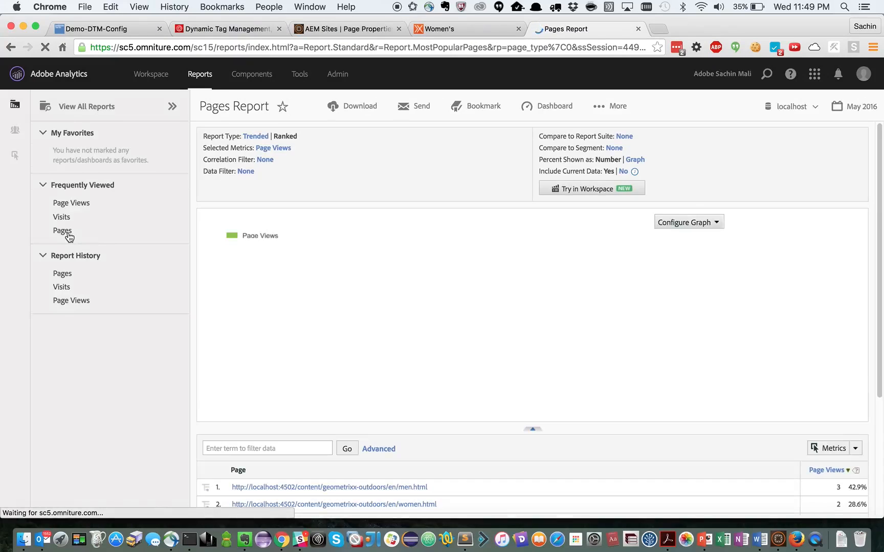
scroll(296, 218, "down", 3)
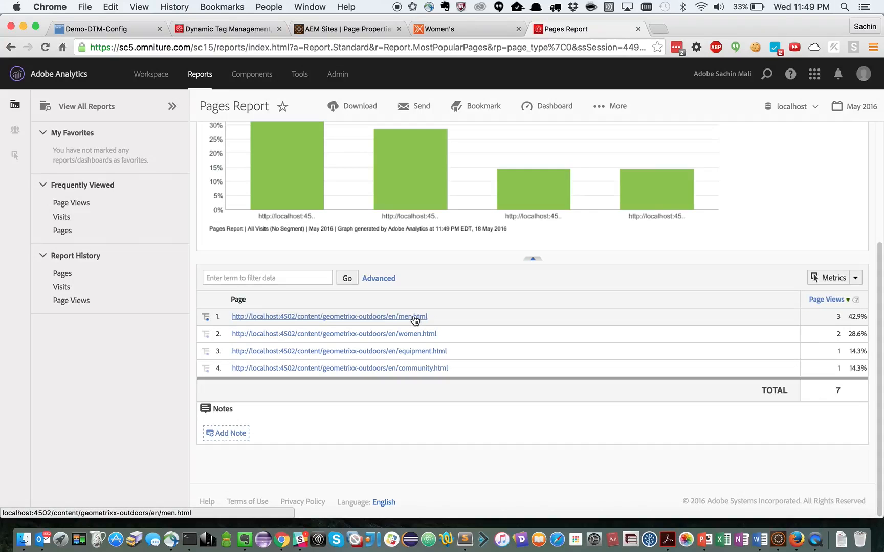
scroll(414, 320, "up", 4)
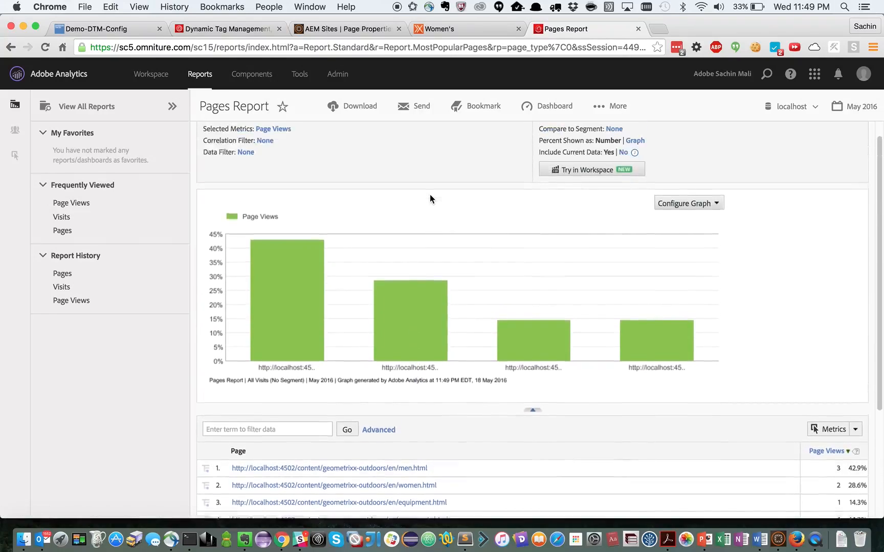
scroll(430, 195, "up", 1)
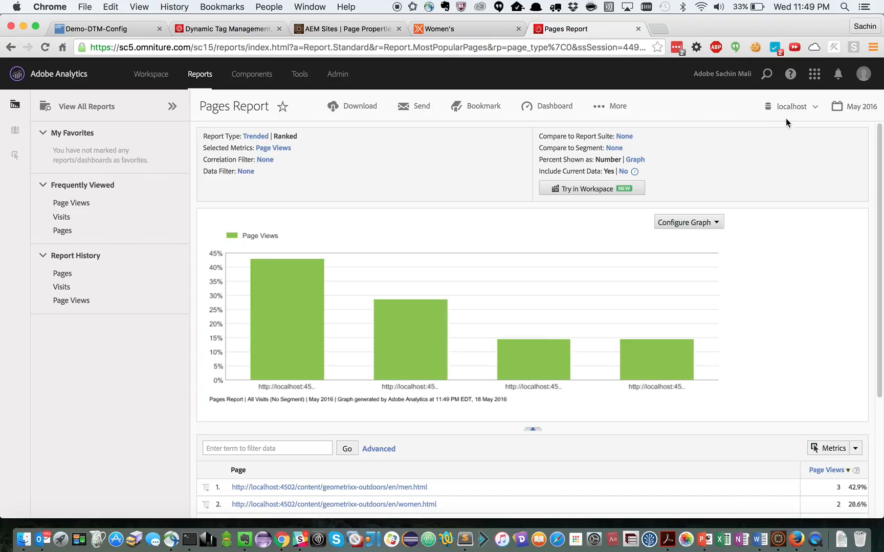
Open the Report Suites administration page of Adobe Analytics.
mouse_move(338, 77)
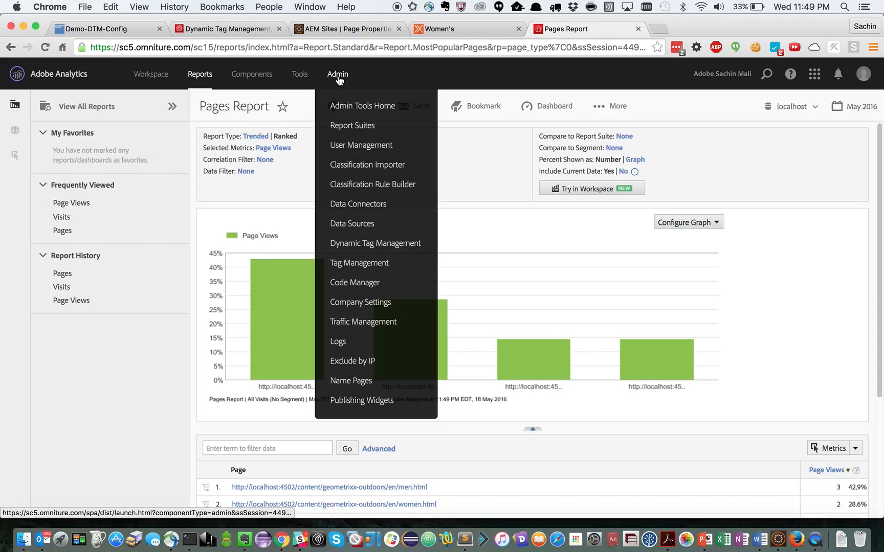
left_click(353, 127)
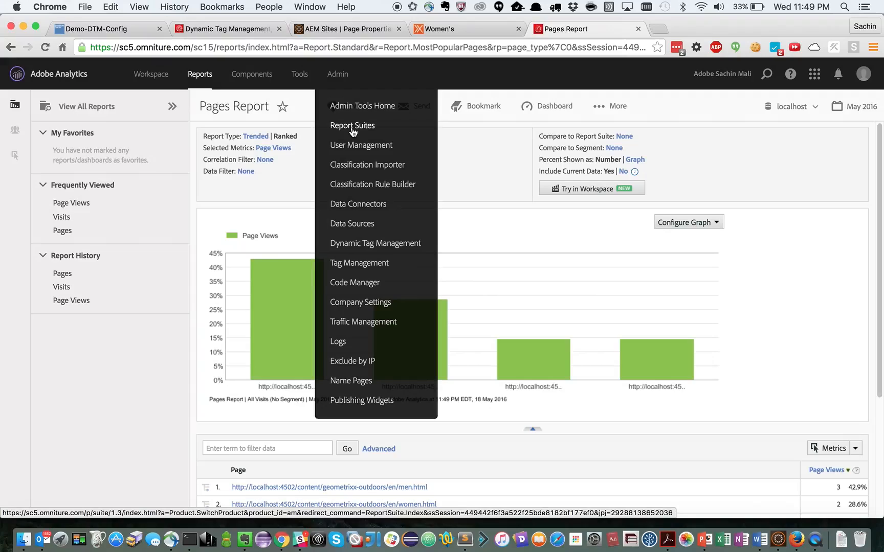